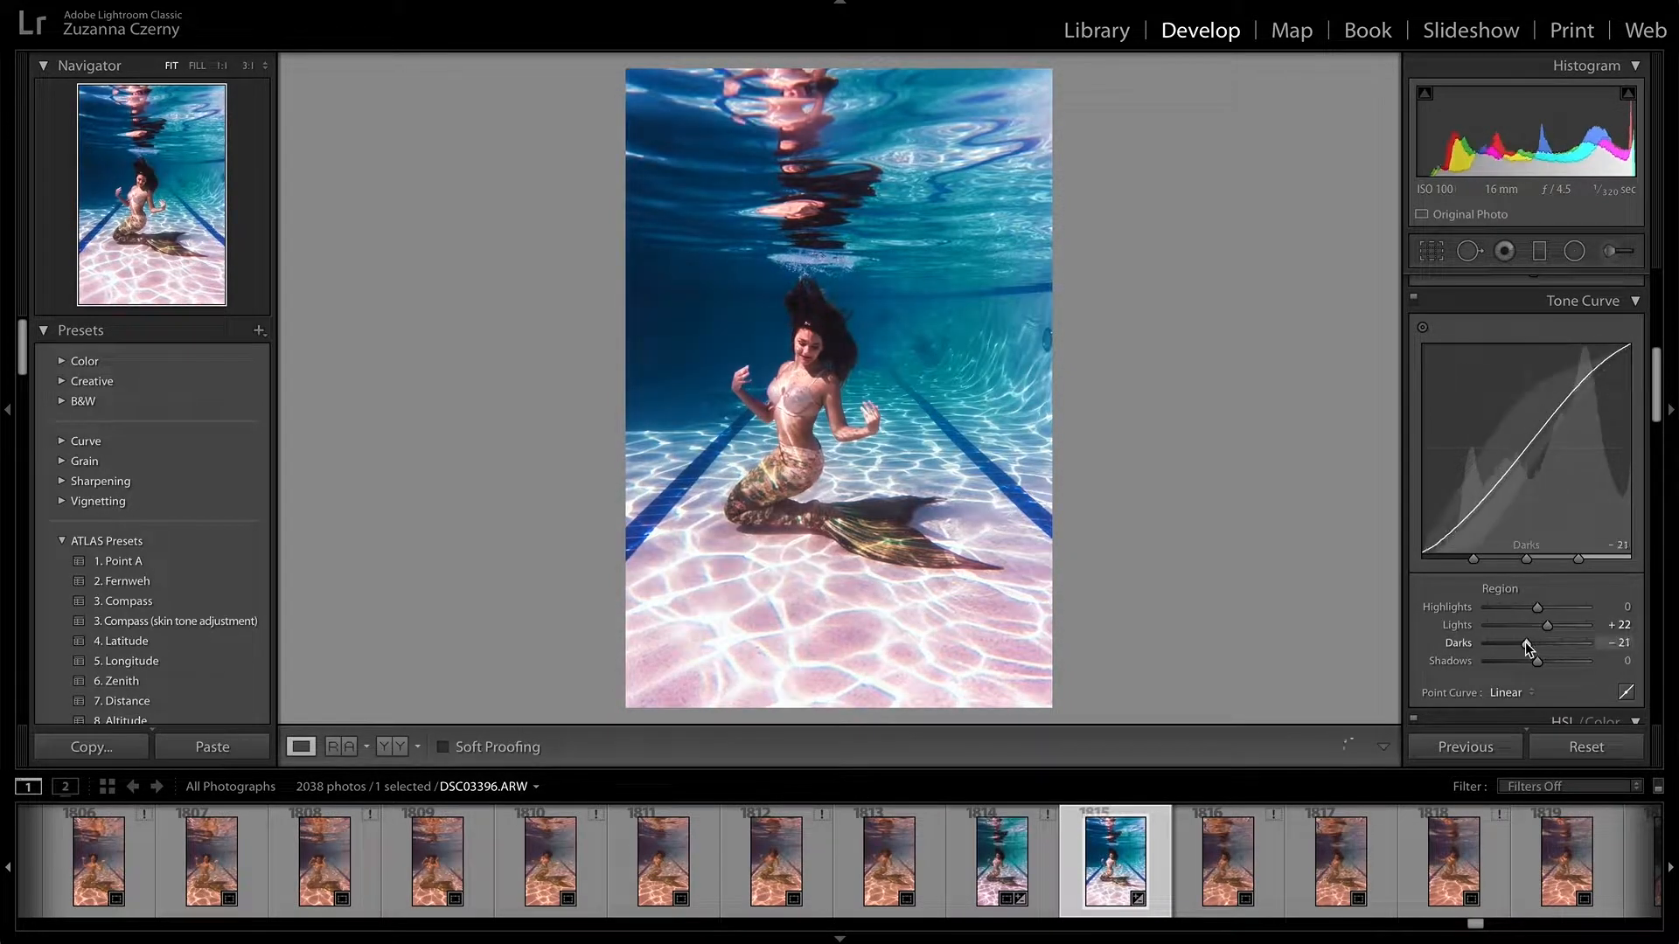
Step: Reset the tone curve's Darks to 0 and open the mermaid photo for editing in Photoshop
double_click(1466, 662)
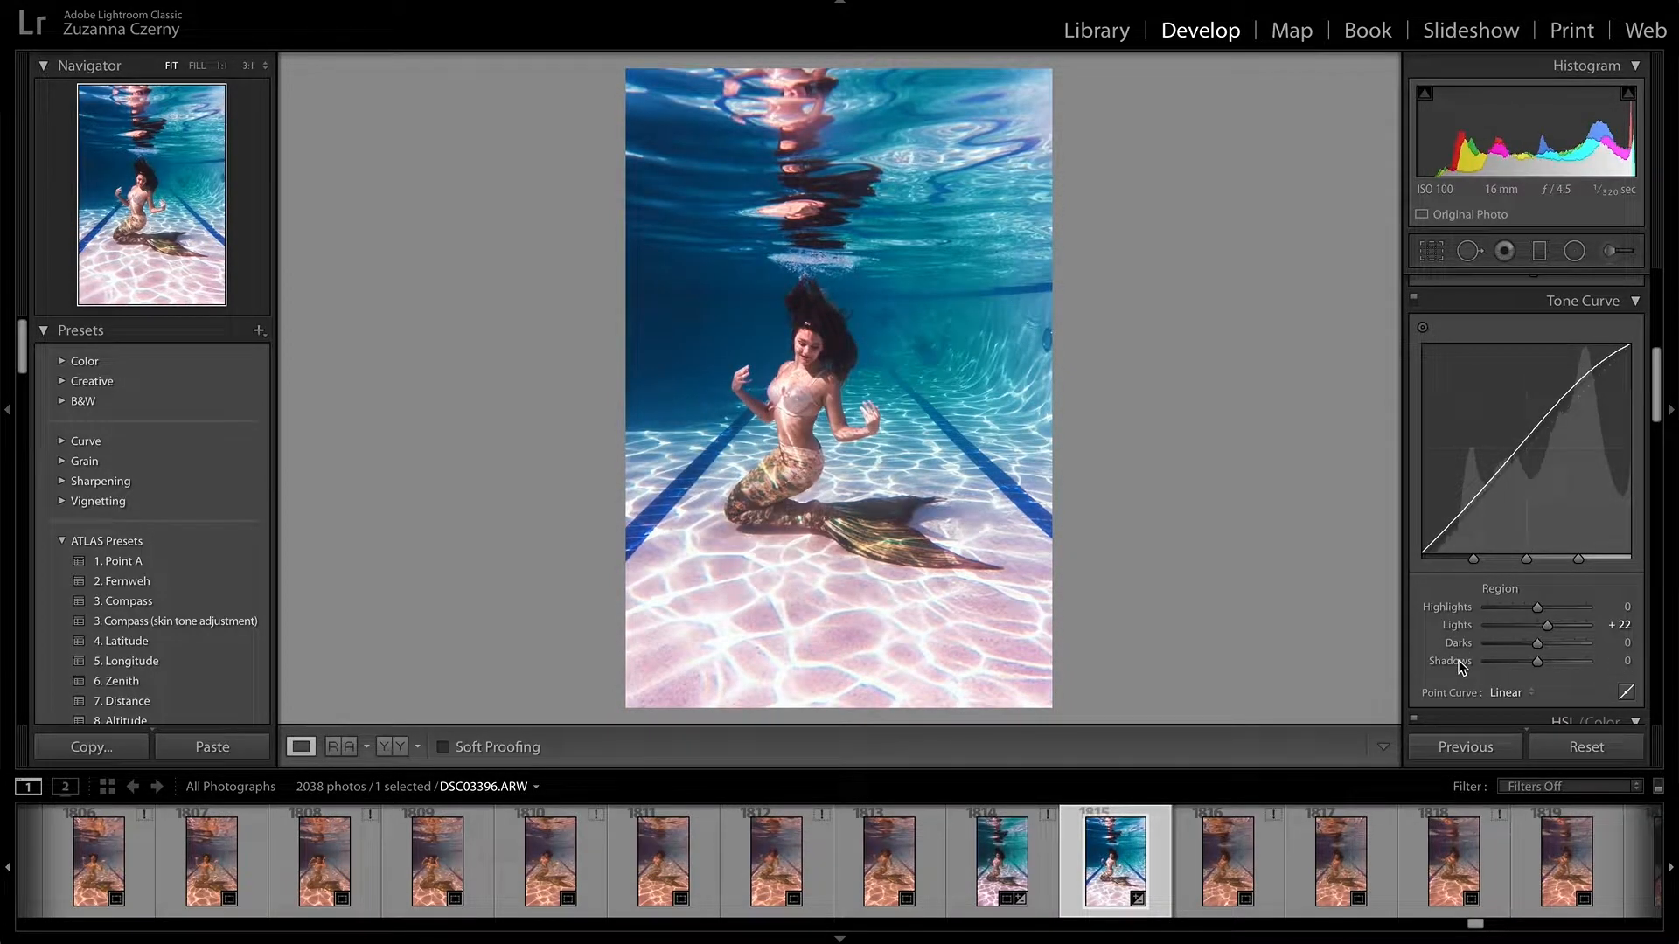
right_click(883, 512)
left_click(1174, 517)
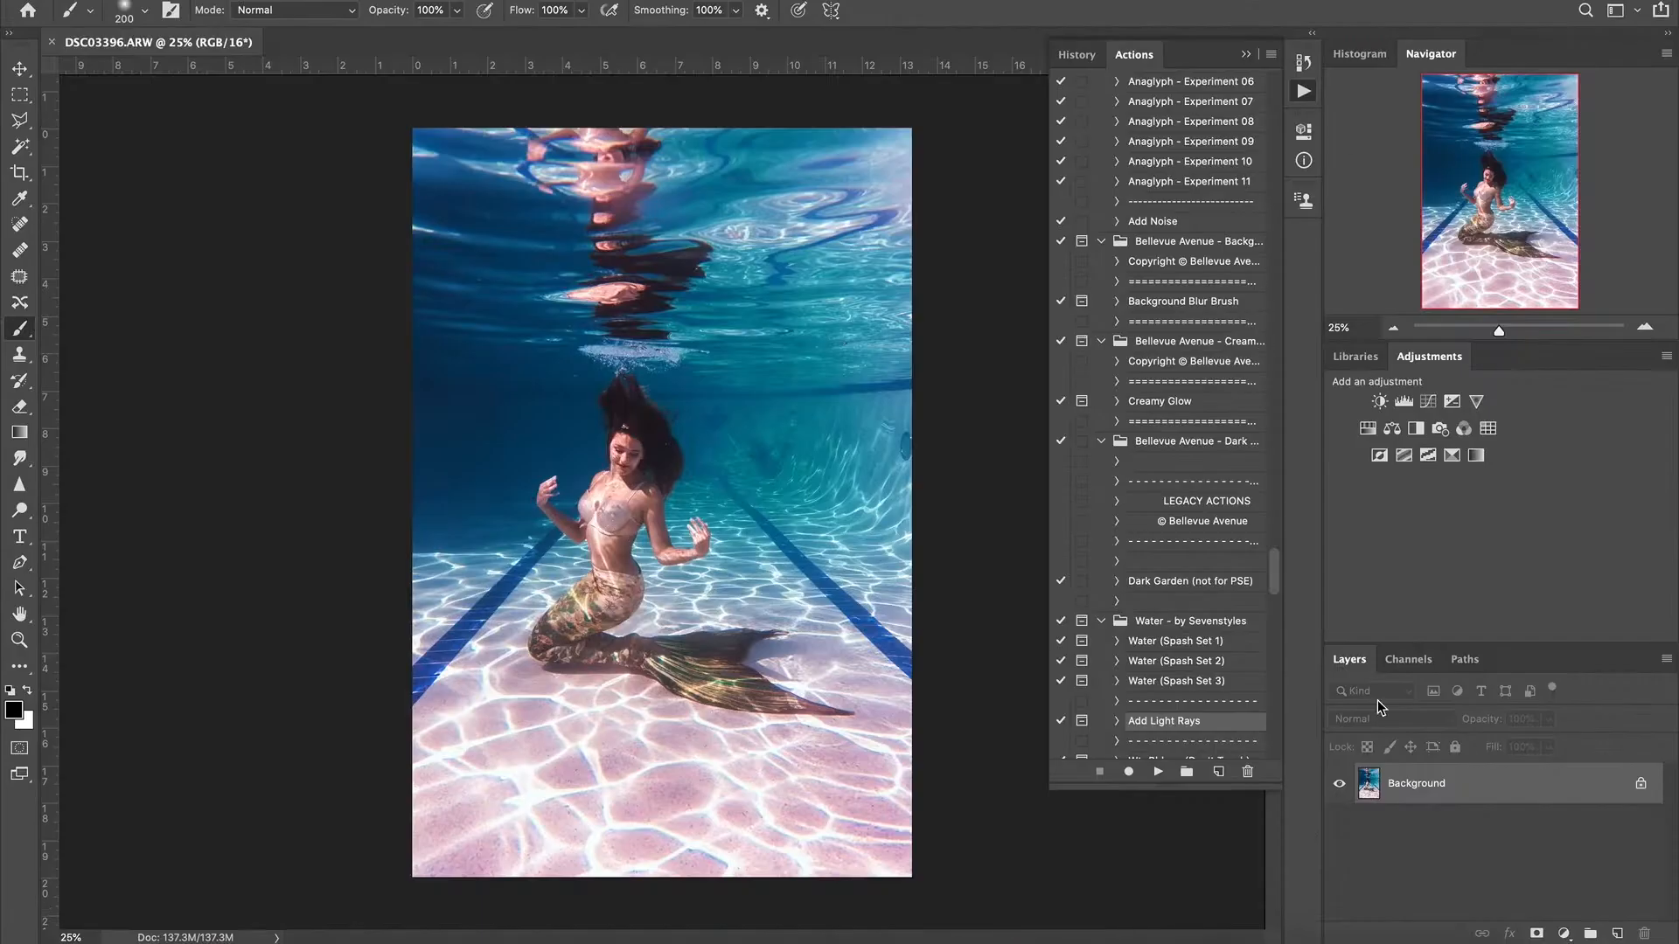
Step: Duplicate the Background layer as Background copy
right_click(1377, 699)
left_click(1469, 761)
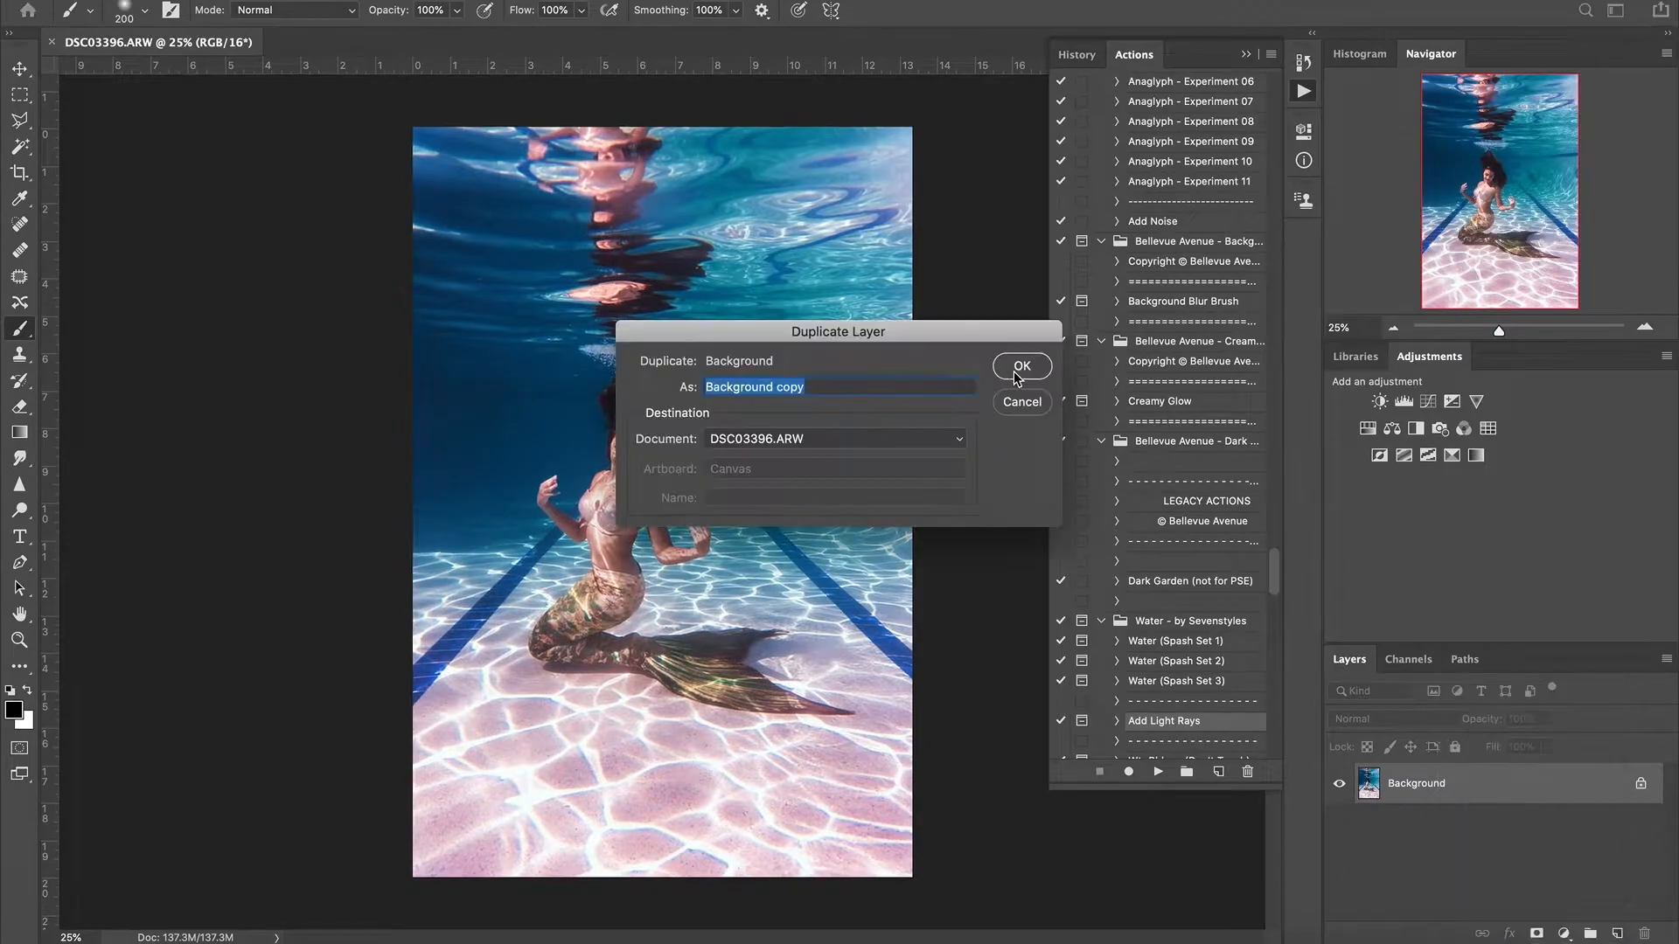
left_click(1014, 378)
Step: Try to remove the blue lane line behind the tail fin, on the photo's right side, with a polygonal selection and Content-Aware Fill
left_click(19, 120)
left_click(710, 470)
left_click(909, 691)
left_click(938, 648)
left_click(727, 466)
left_click(710, 470)
left_click(212, 2)
left_click(288, 316)
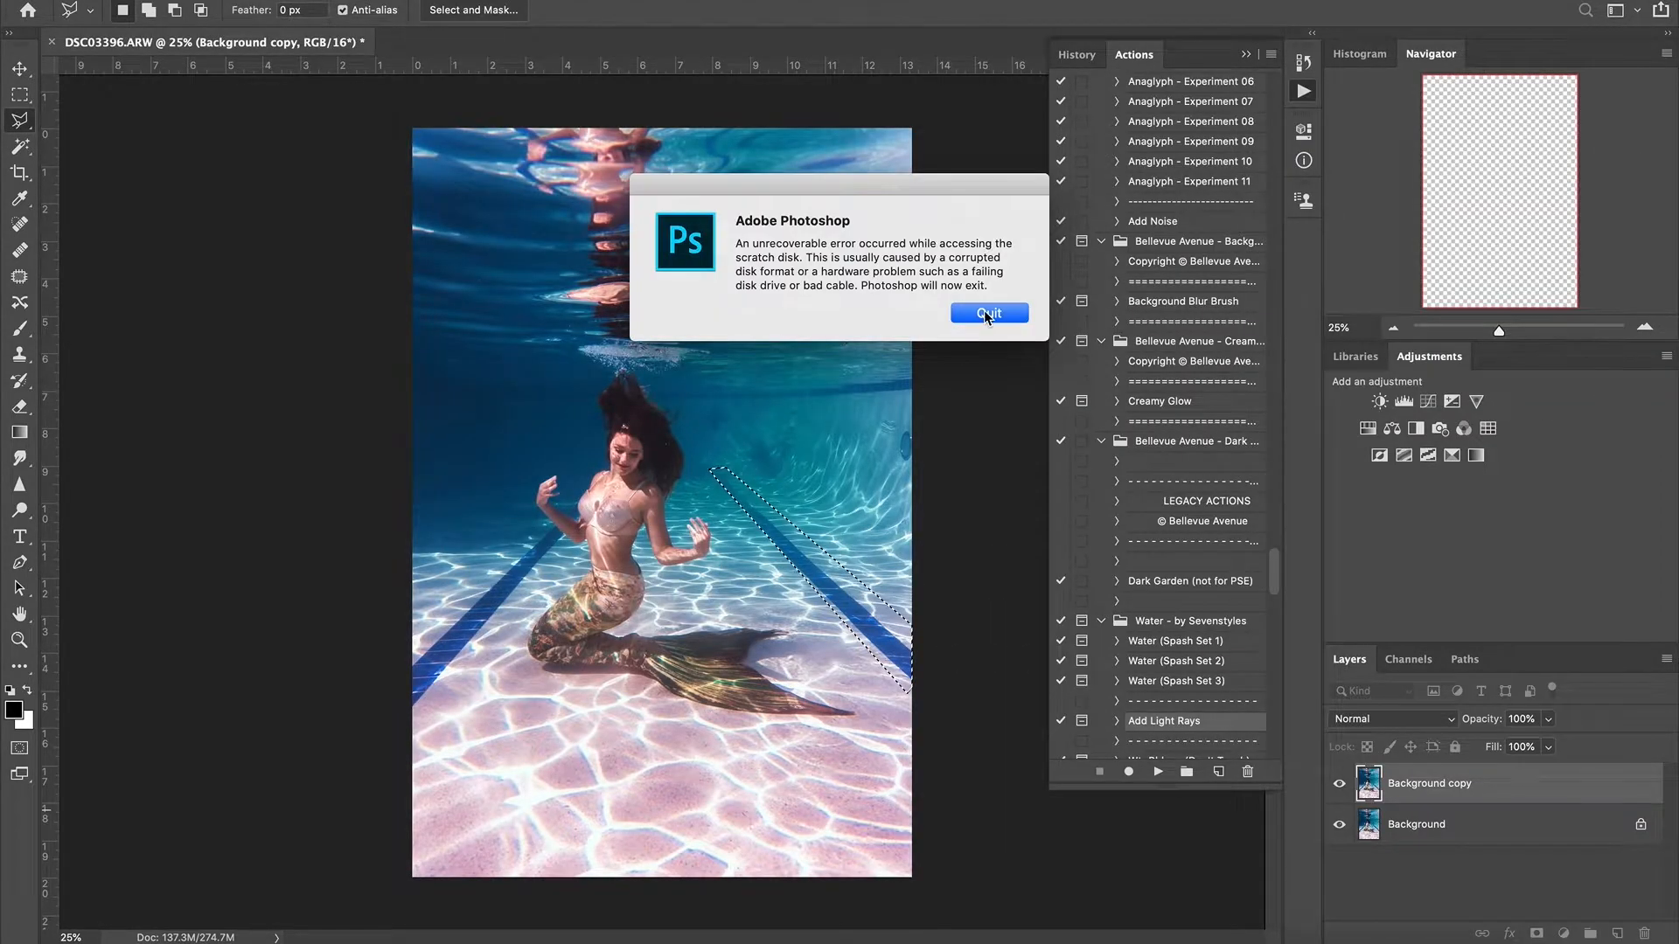
left_click(988, 313)
Step: Reopen the photo in Photoshop from Lightroom and duplicate the Background layer
right_click(877, 337)
mouse_move(936, 517)
left_click(1165, 510)
right_click(472, 941)
left_click(435, 914)
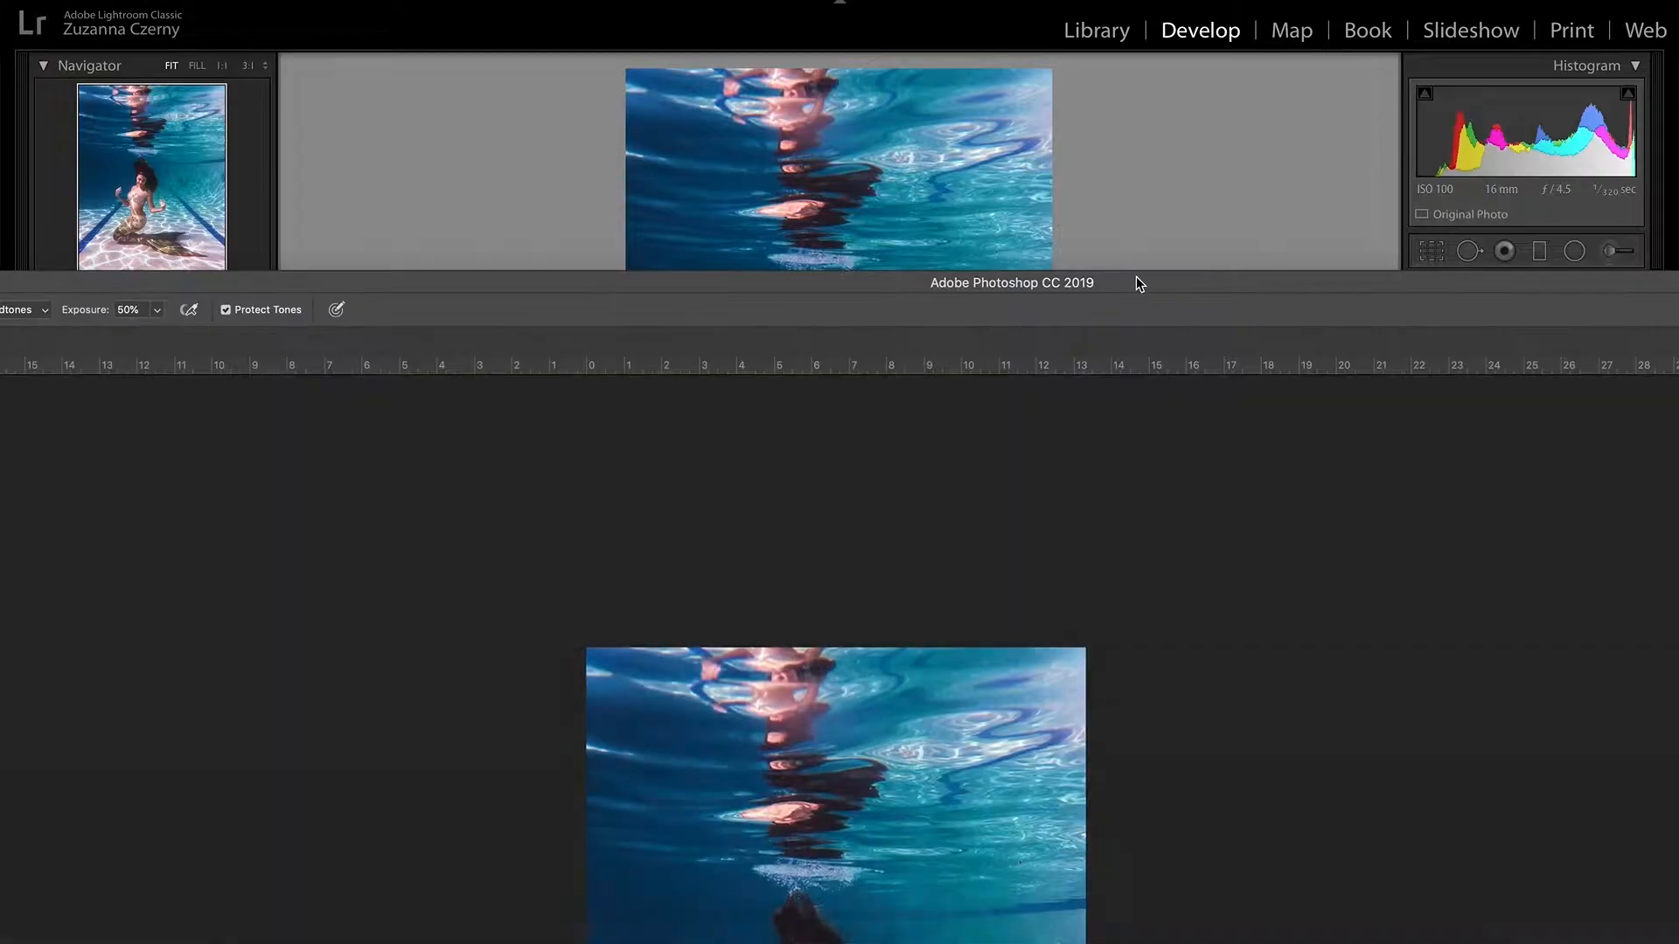
right_click(1399, 785)
left_click(1364, 727)
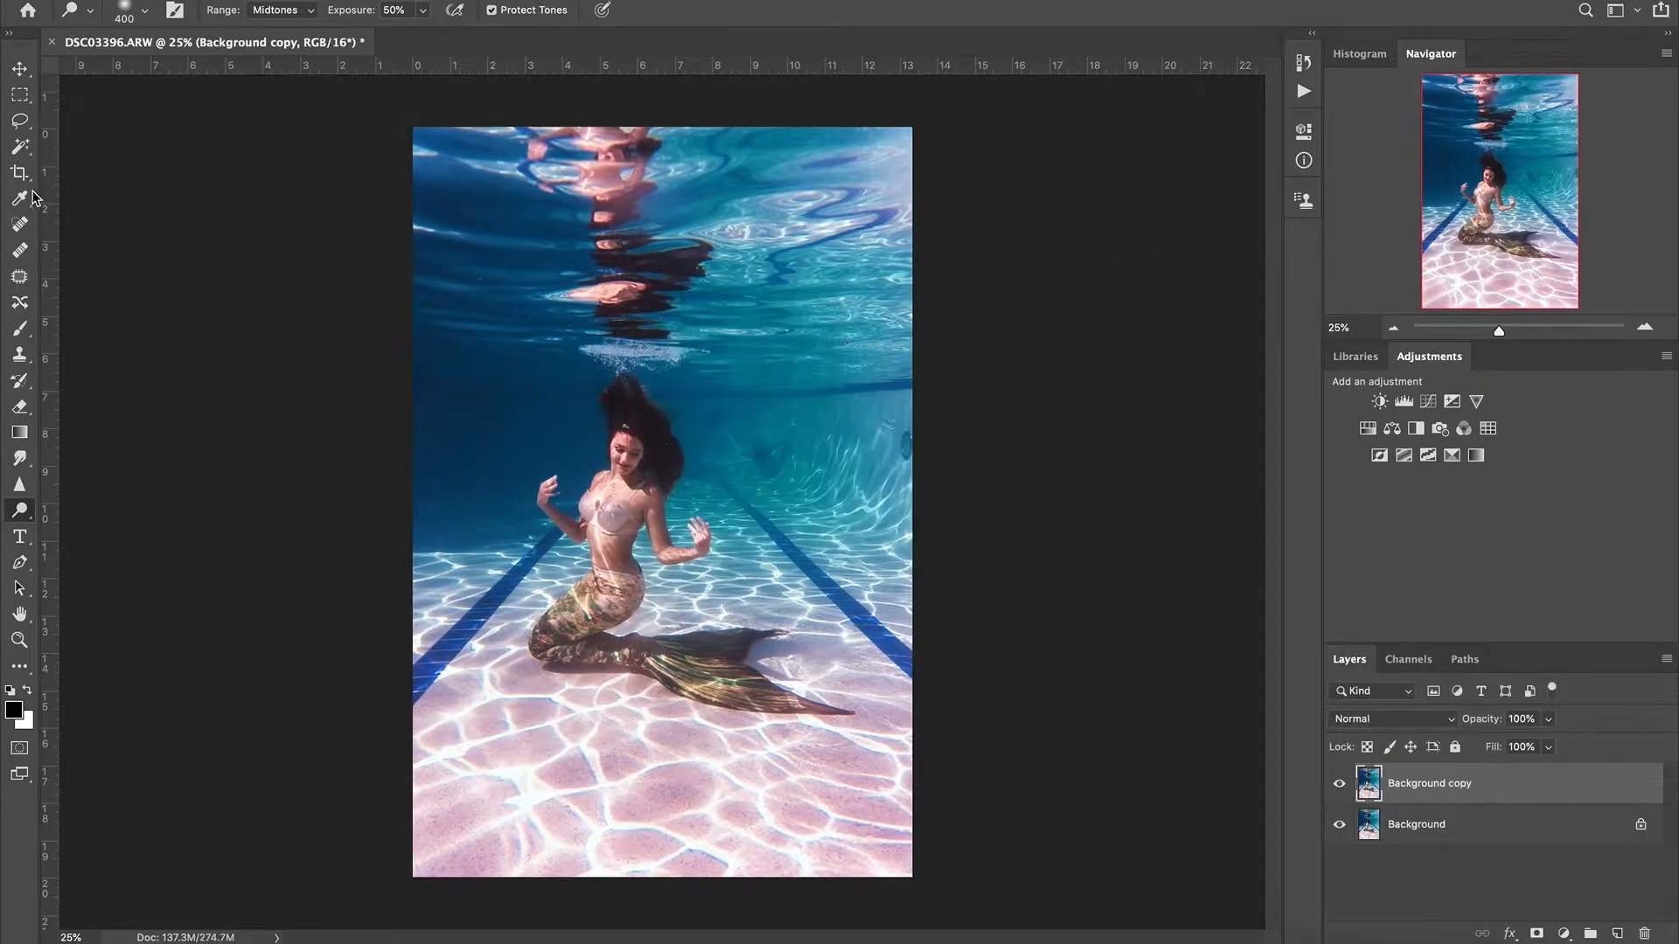
Step: Outline the blue lane line on the photo's right side with the Polygonal Lasso and remove it with Content-Aware Fill
left_click(19, 120)
left_click(70, 138)
left_click(708, 473)
left_click(920, 696)
left_click(935, 658)
left_click(725, 461)
left_click(711, 463)
left_click(708, 473)
left_click(216, 2)
left_click(300, 307)
left_click(1628, 915)
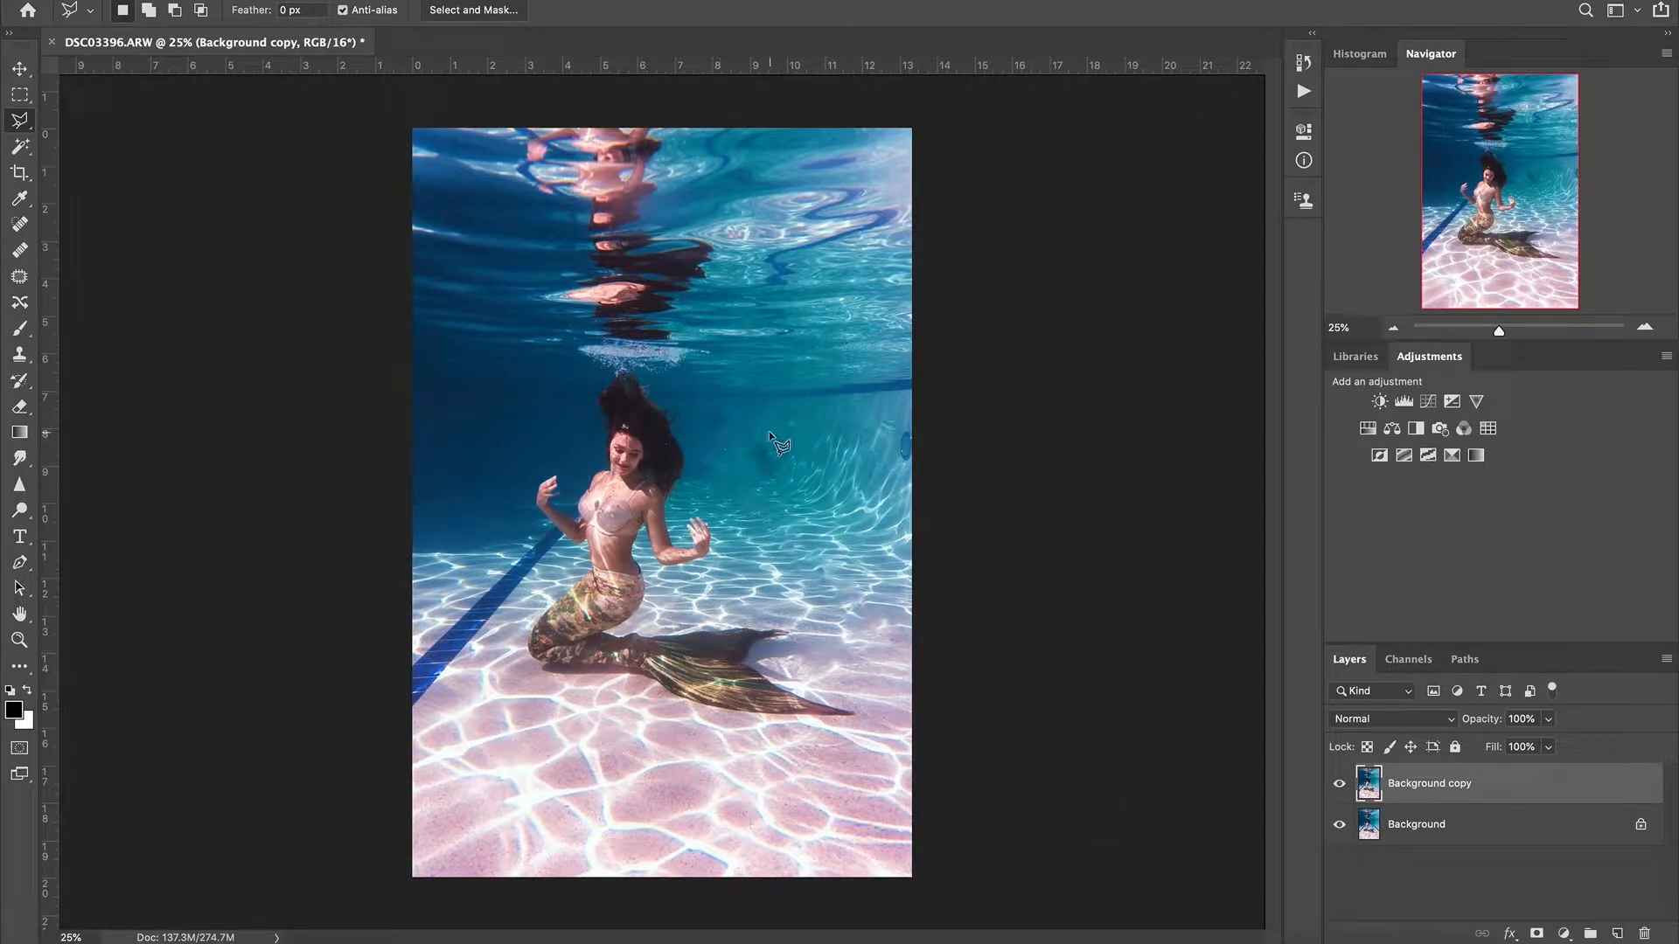
Step: Clean up the dark smudges in the teal water to the right of the mermaid's hair with Content-Aware Fill
left_click(732, 429)
left_click(216, 2)
left_click(300, 307)
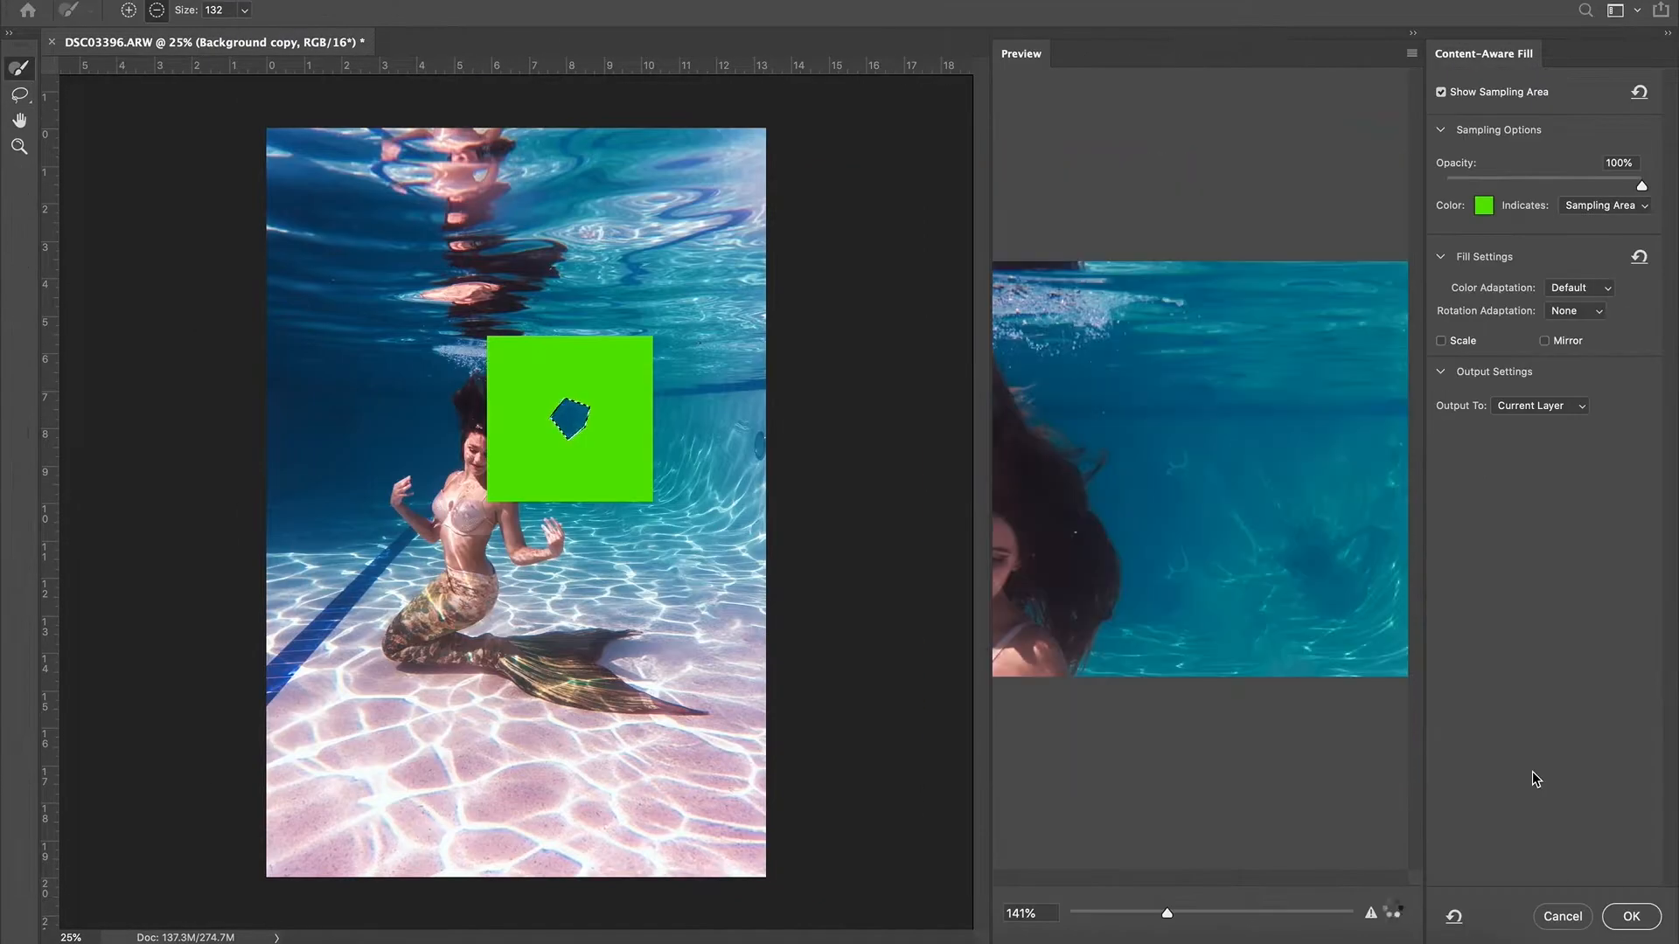
left_click(1628, 915)
left_click(744, 444)
left_click(216, 1)
left_click(300, 307)
left_click(1629, 915)
Step: Remove the dark spot in the water at the photo's right edge with Content-Aware Fill
left_click(897, 423)
left_click(216, 2)
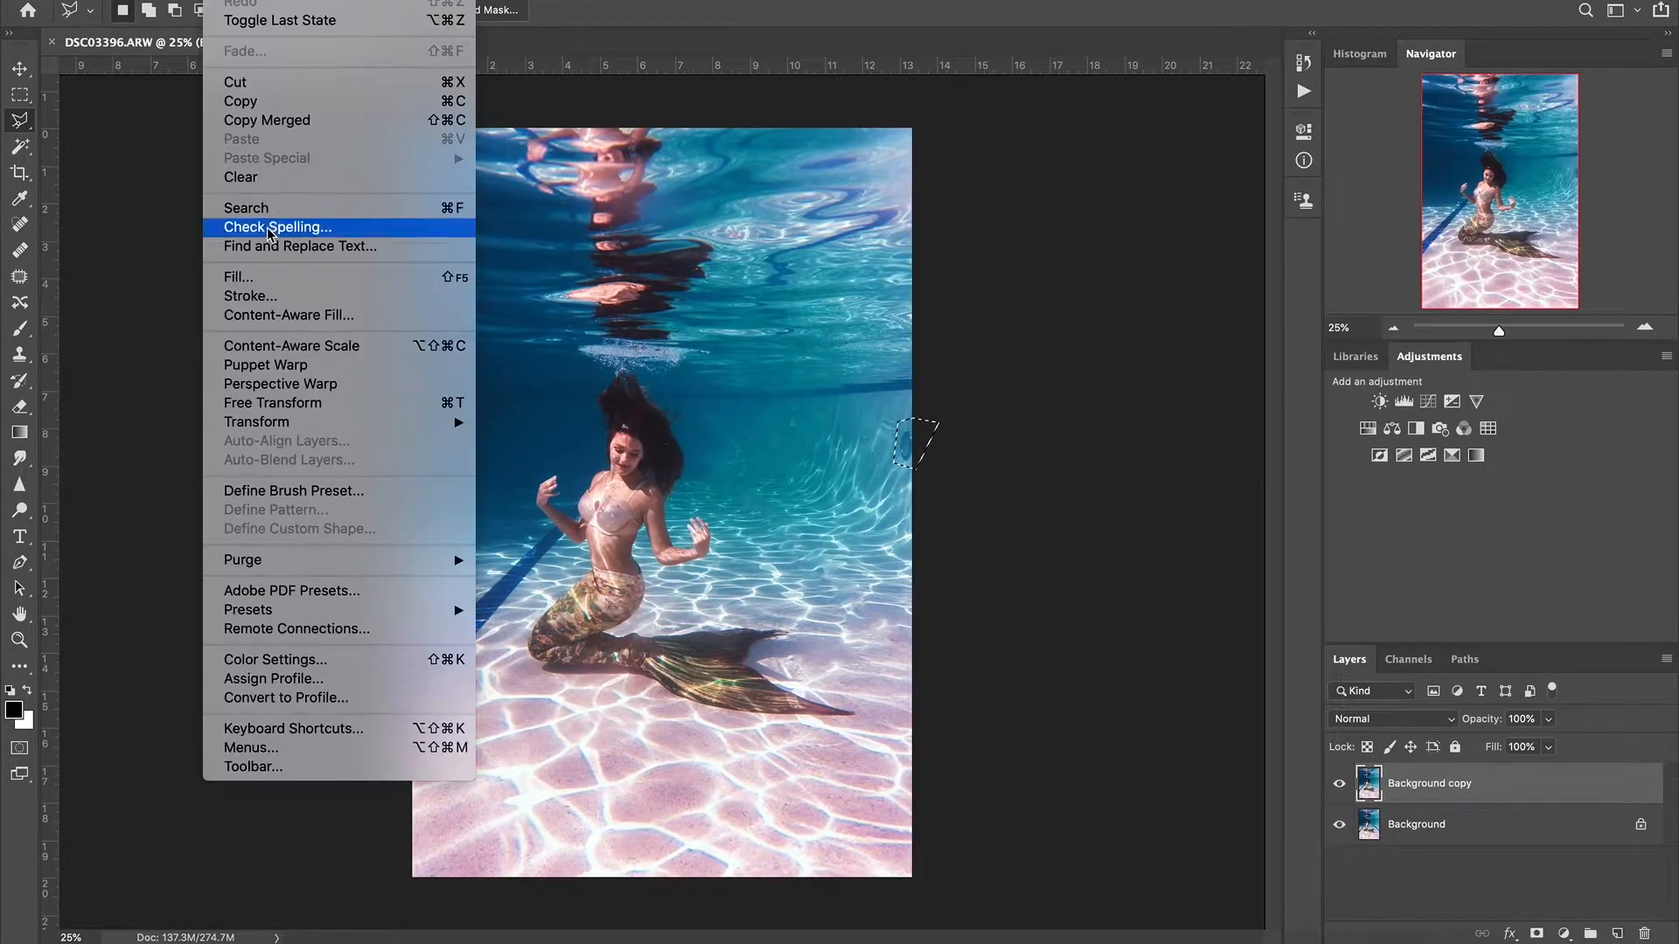
left_click(300, 307)
left_click(1628, 914)
Step: Outline the blue lane line running from the photo's left edge to the mermaid's elbow and remove it with Content-Aware Fill
key("ctrl+plus")
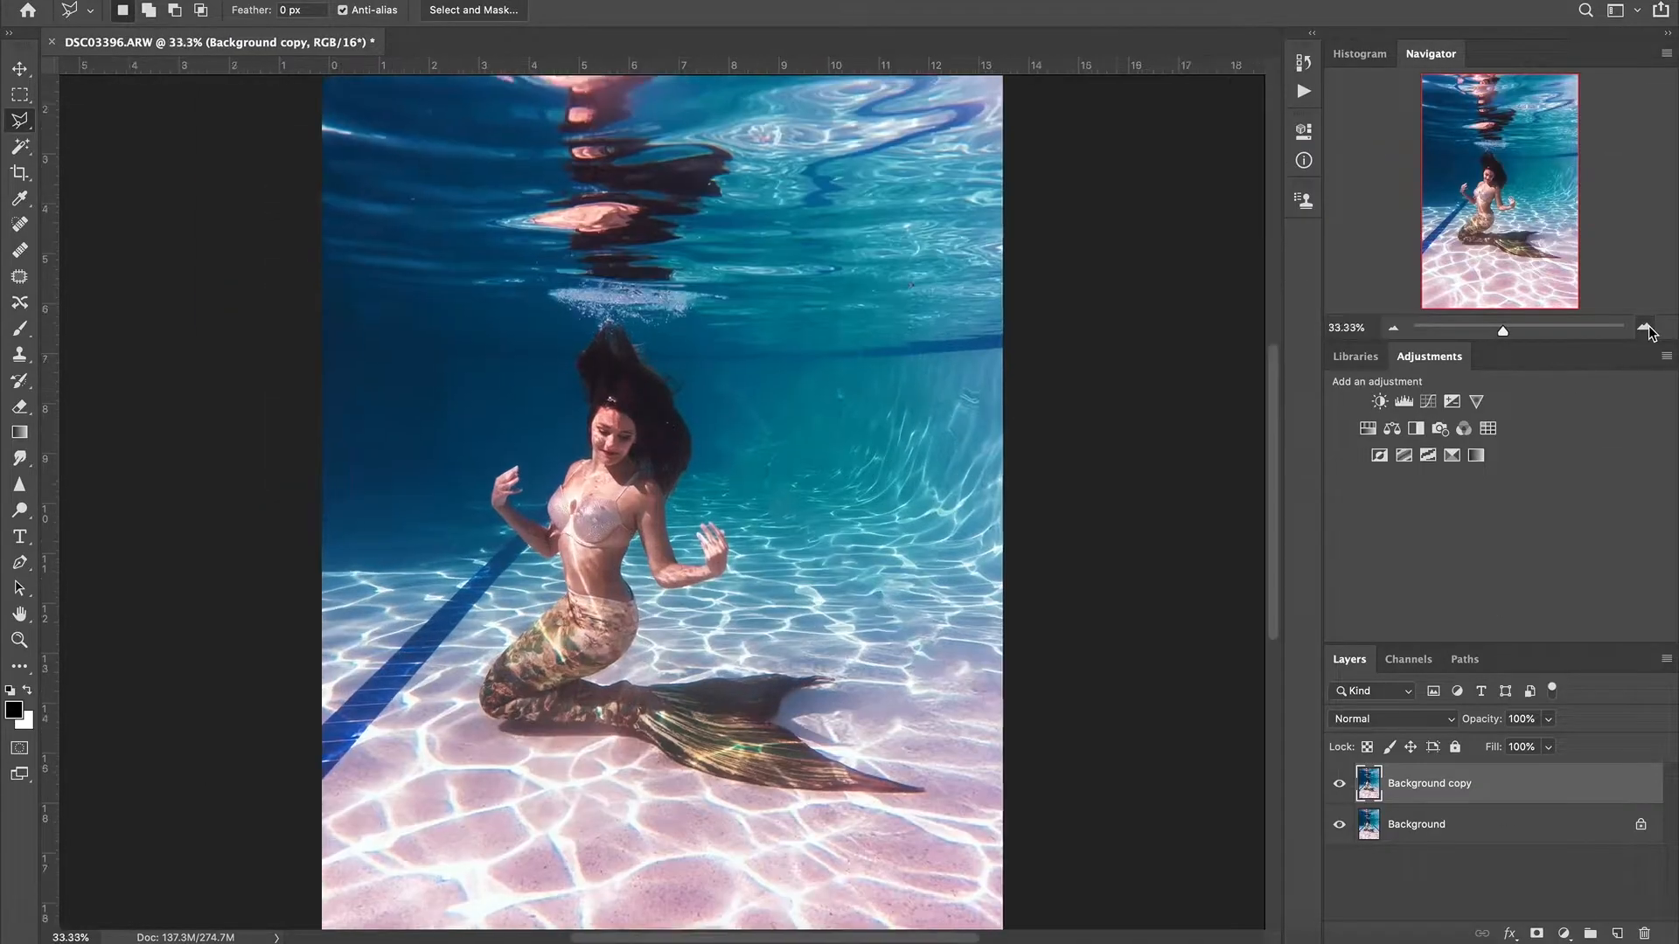
key("ctrl+plus")
left_click(261, 871)
left_click(236, 740)
left_click(551, 476)
left_click(228, 4)
left_click(300, 296)
left_click(970, 353)
left_click(228, 3)
left_click(390, 315)
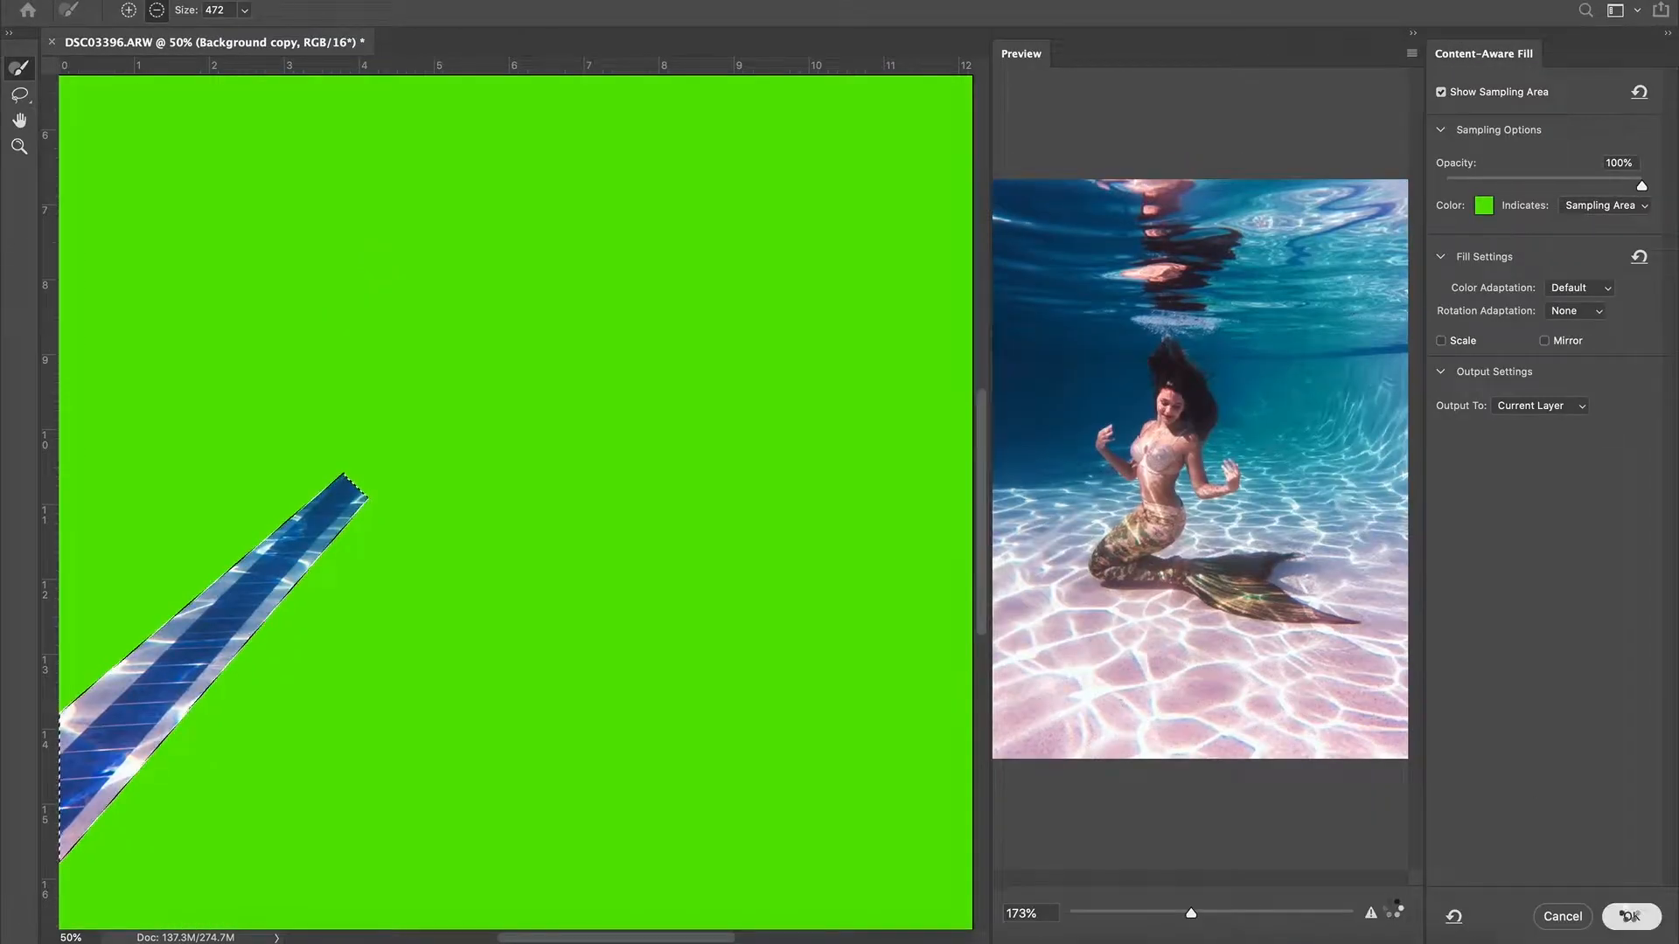
left_click(1629, 915)
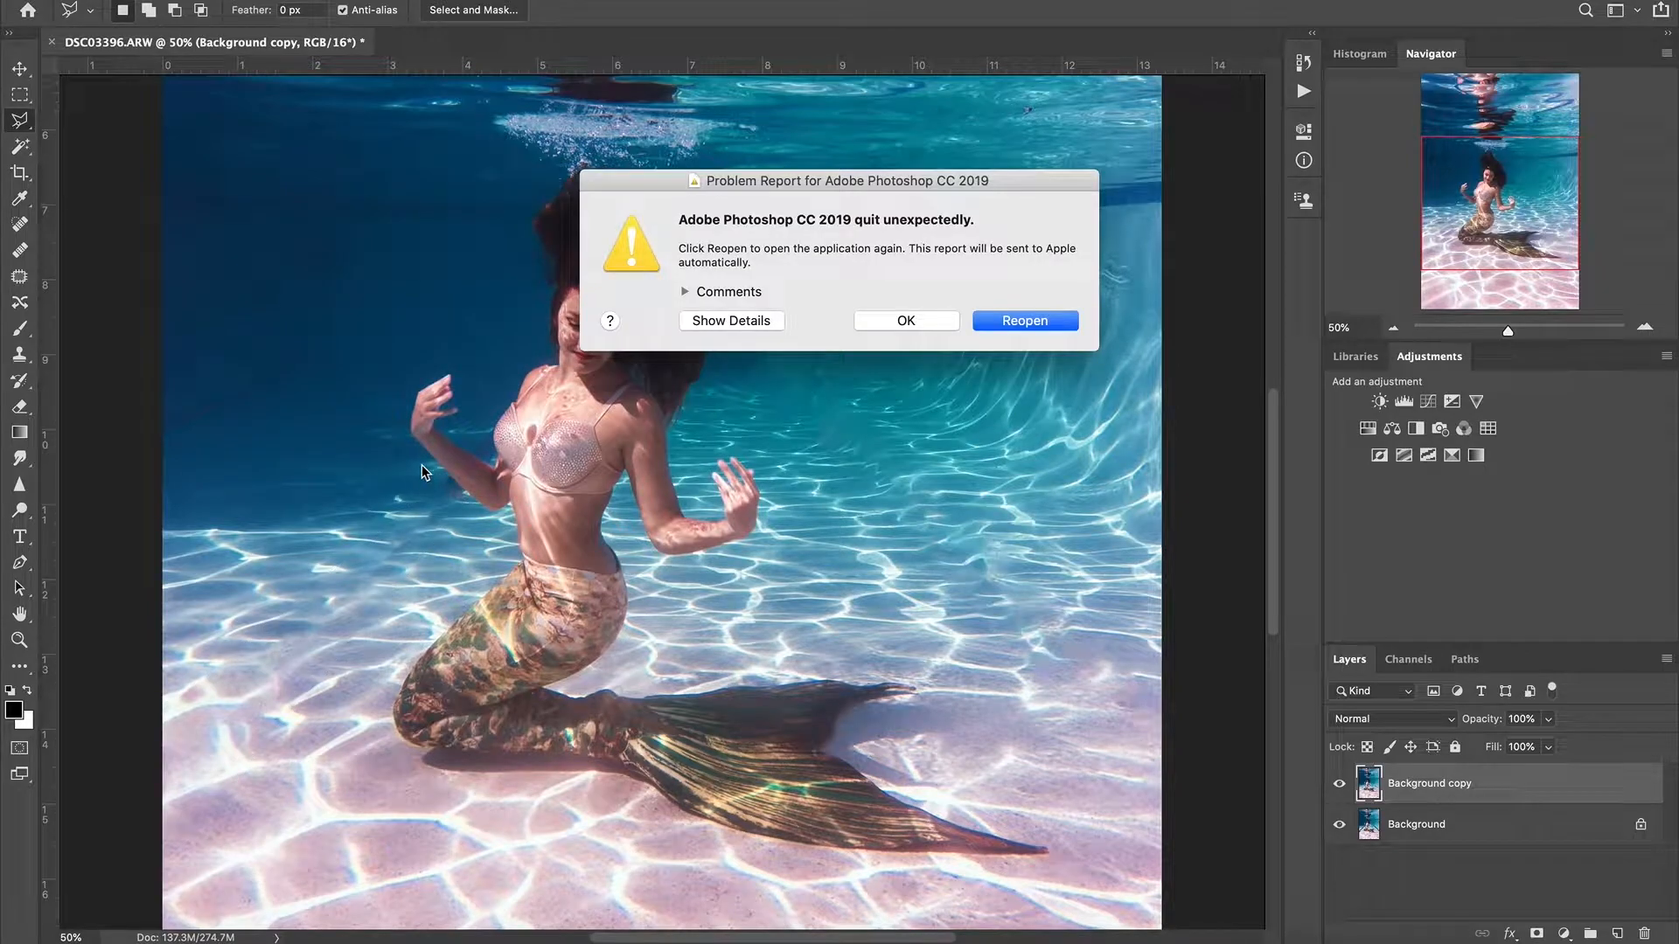
Step: Dismiss the crash notice and crash report messages and return to the Polygonal Lasso tool
left_click(1055, 317)
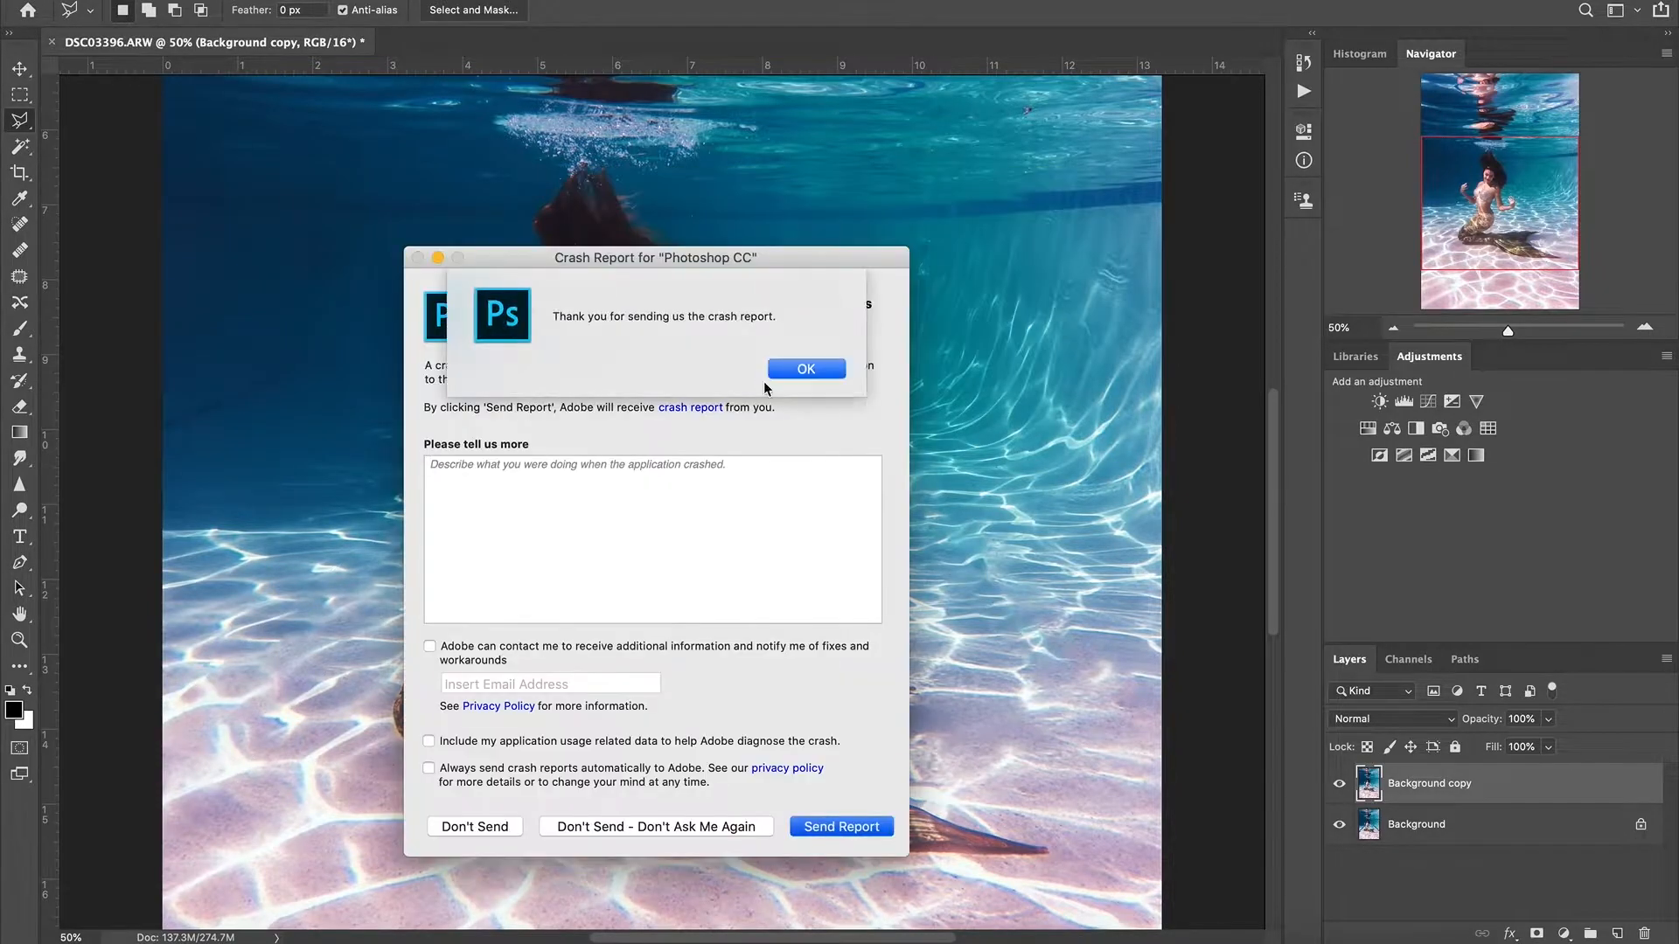
left_click(806, 368)
left_click(19, 68)
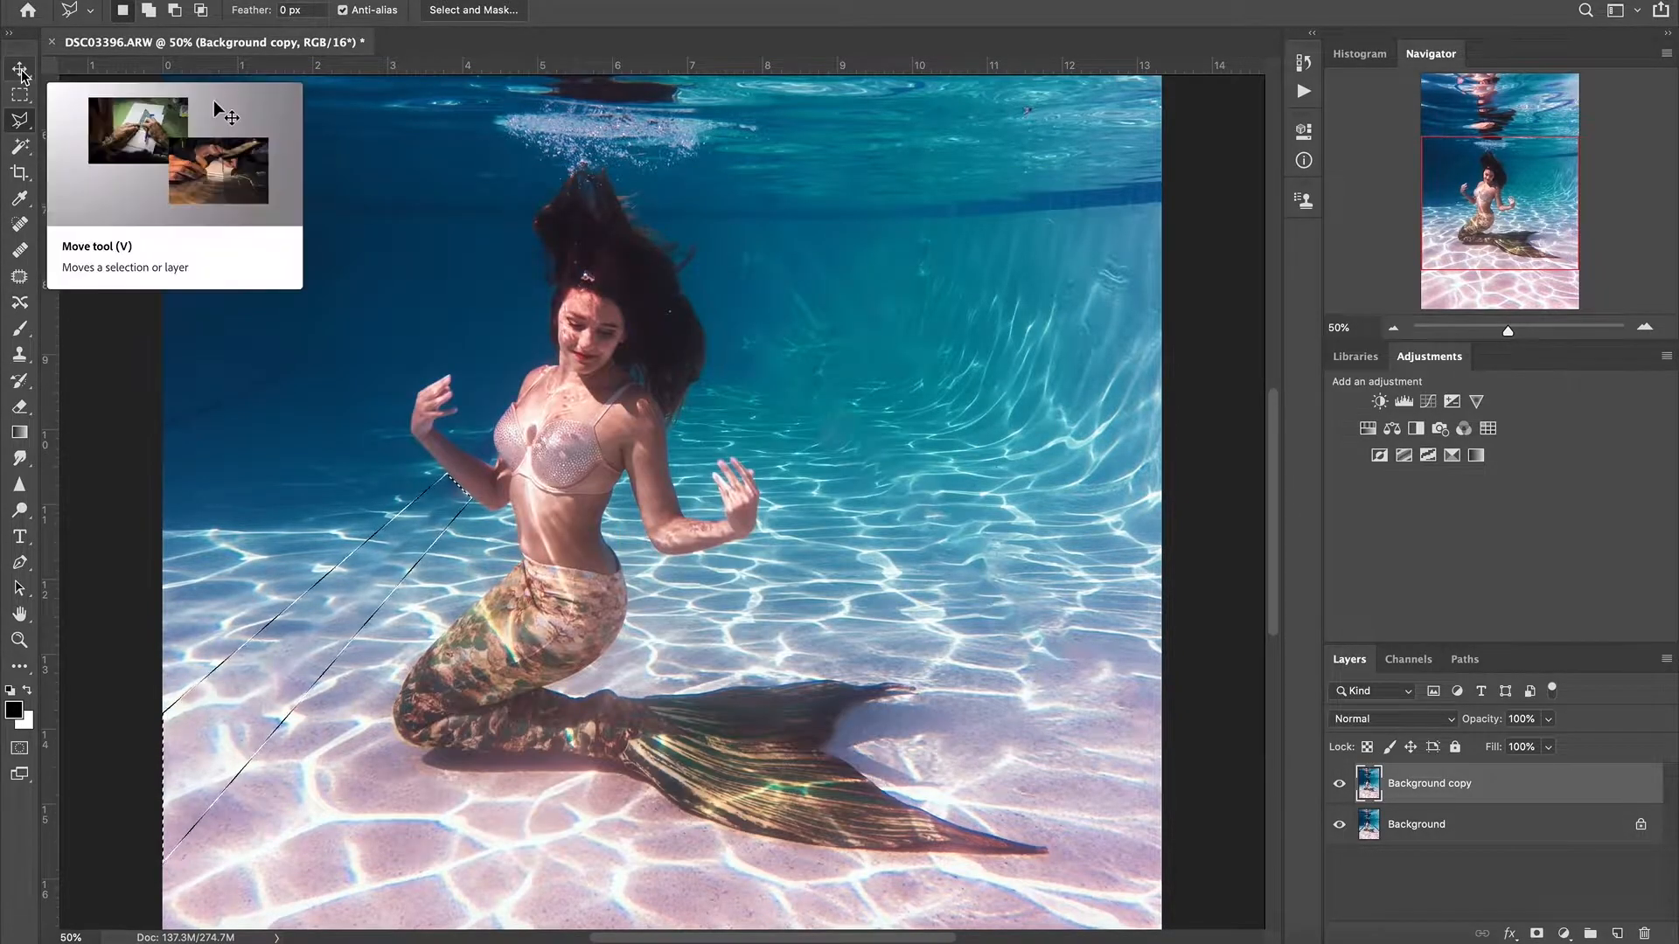
left_click(19, 120)
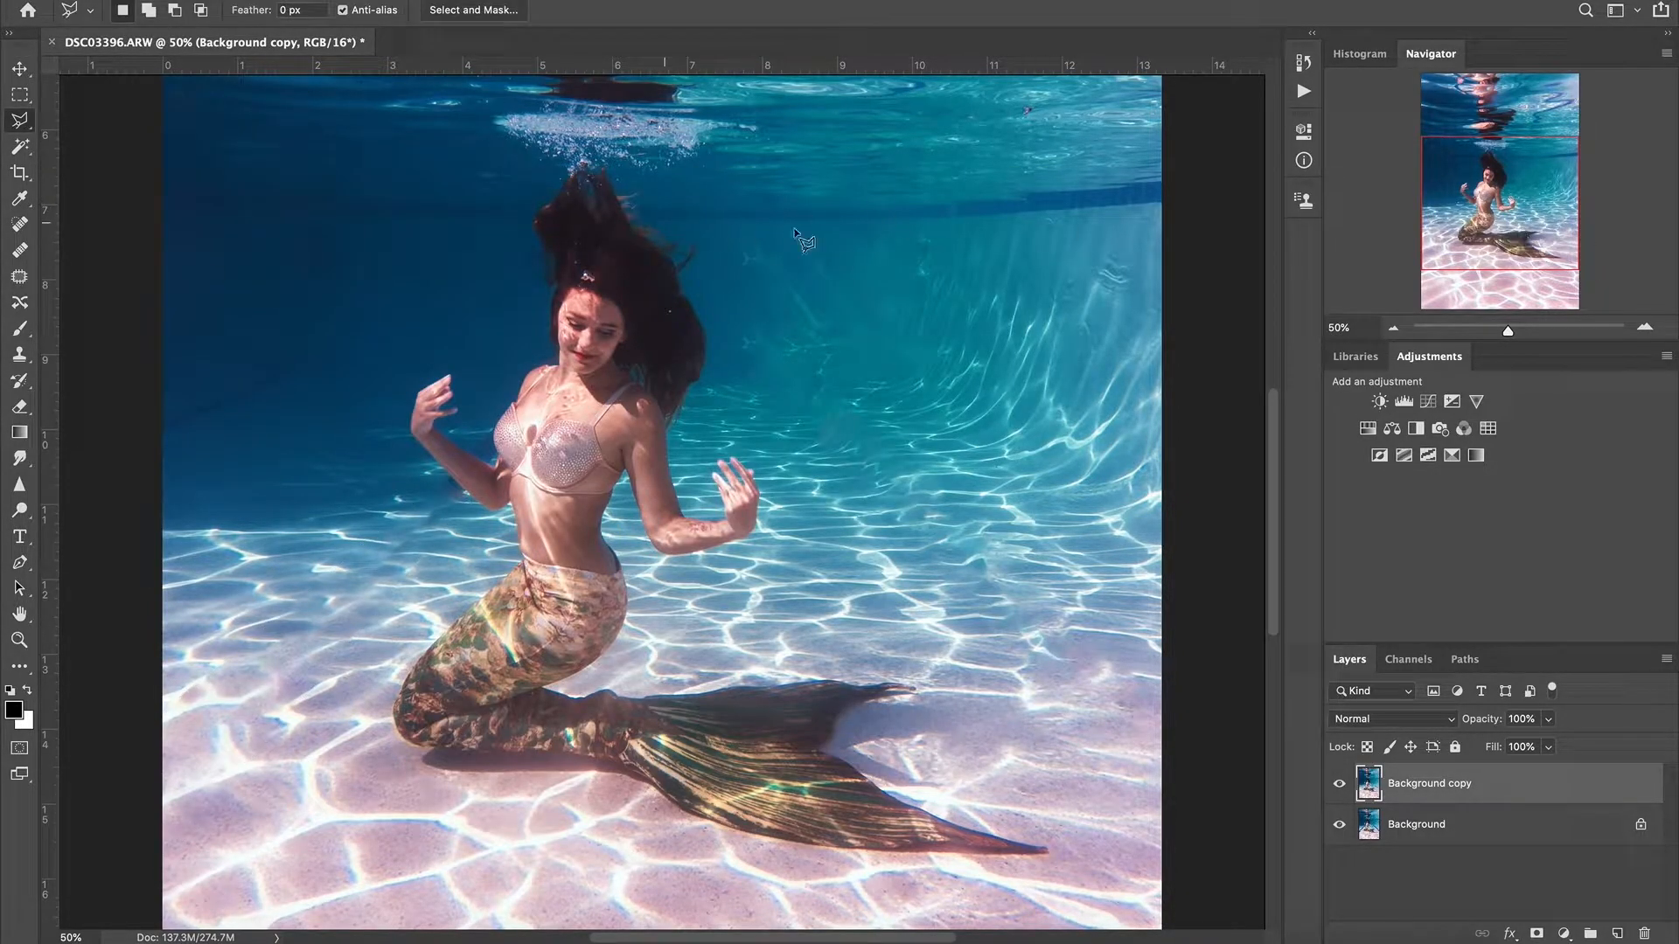
Step: Outline the dark horizontal pool-wall line to the right of the mermaid's hair and fill it with surrounding water
left_click(641, 204)
left_click(912, 203)
left_click(933, 220)
left_click(913, 230)
left_click(644, 221)
left_click(641, 203)
key("shift+F5")
key("Return")
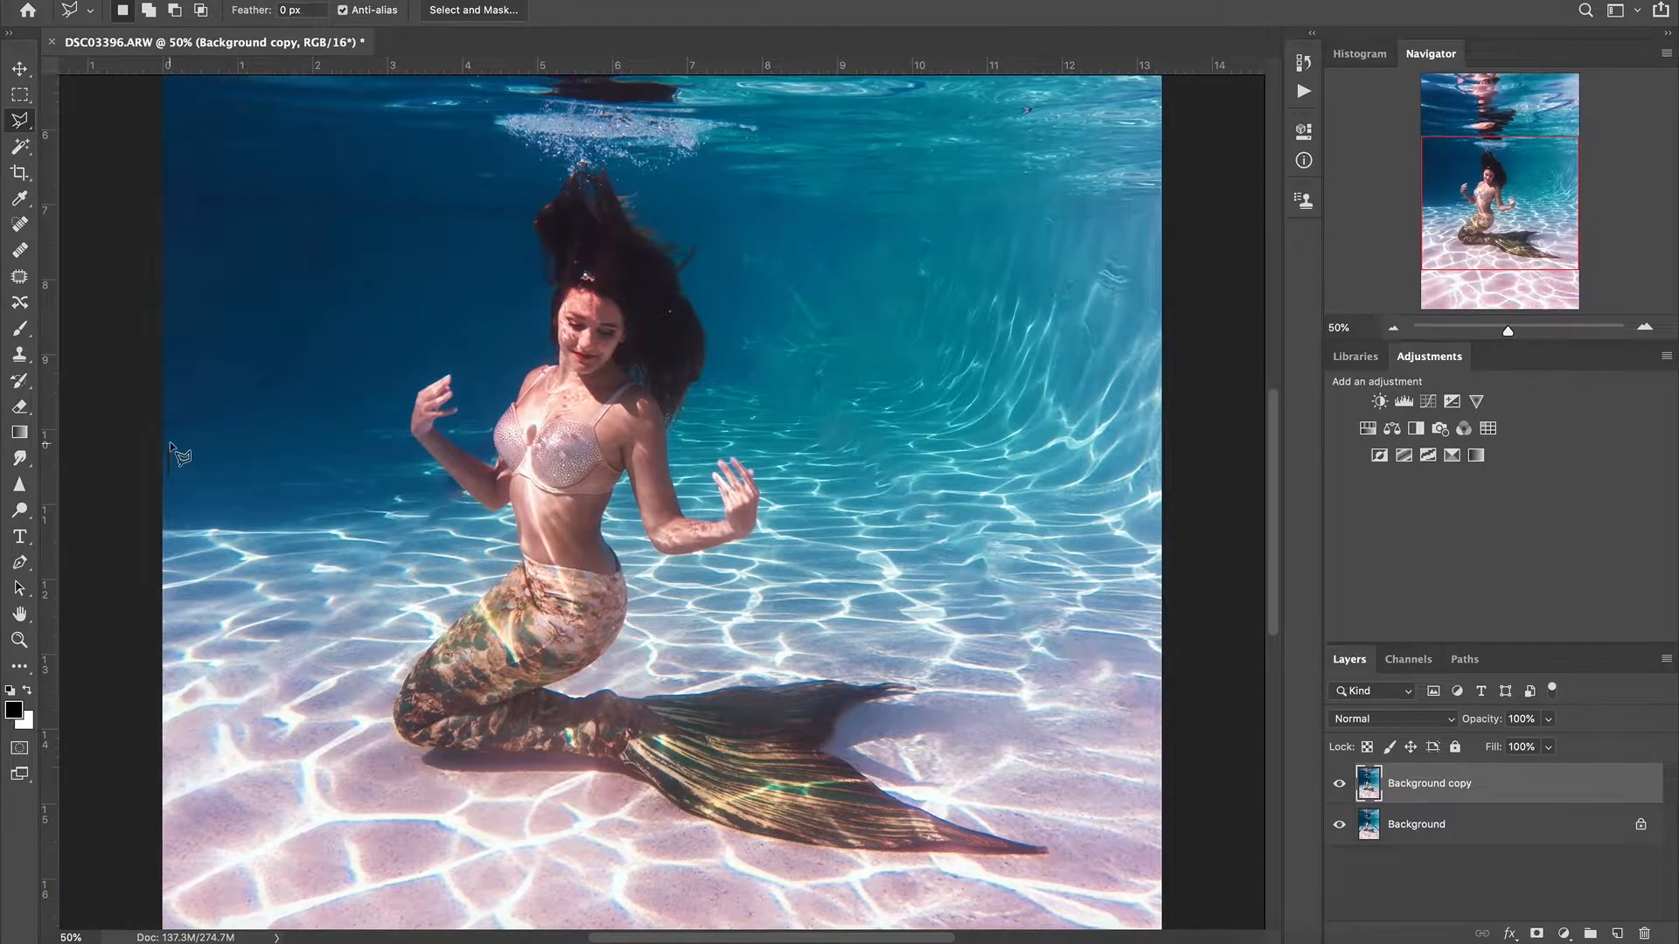
Step: Remove the pool-wall lines and a faint patch in the dark water left of the mermaid with Content-Aware Fill
left_click(163, 446)
left_click(200, 2)
left_click(372, 320)
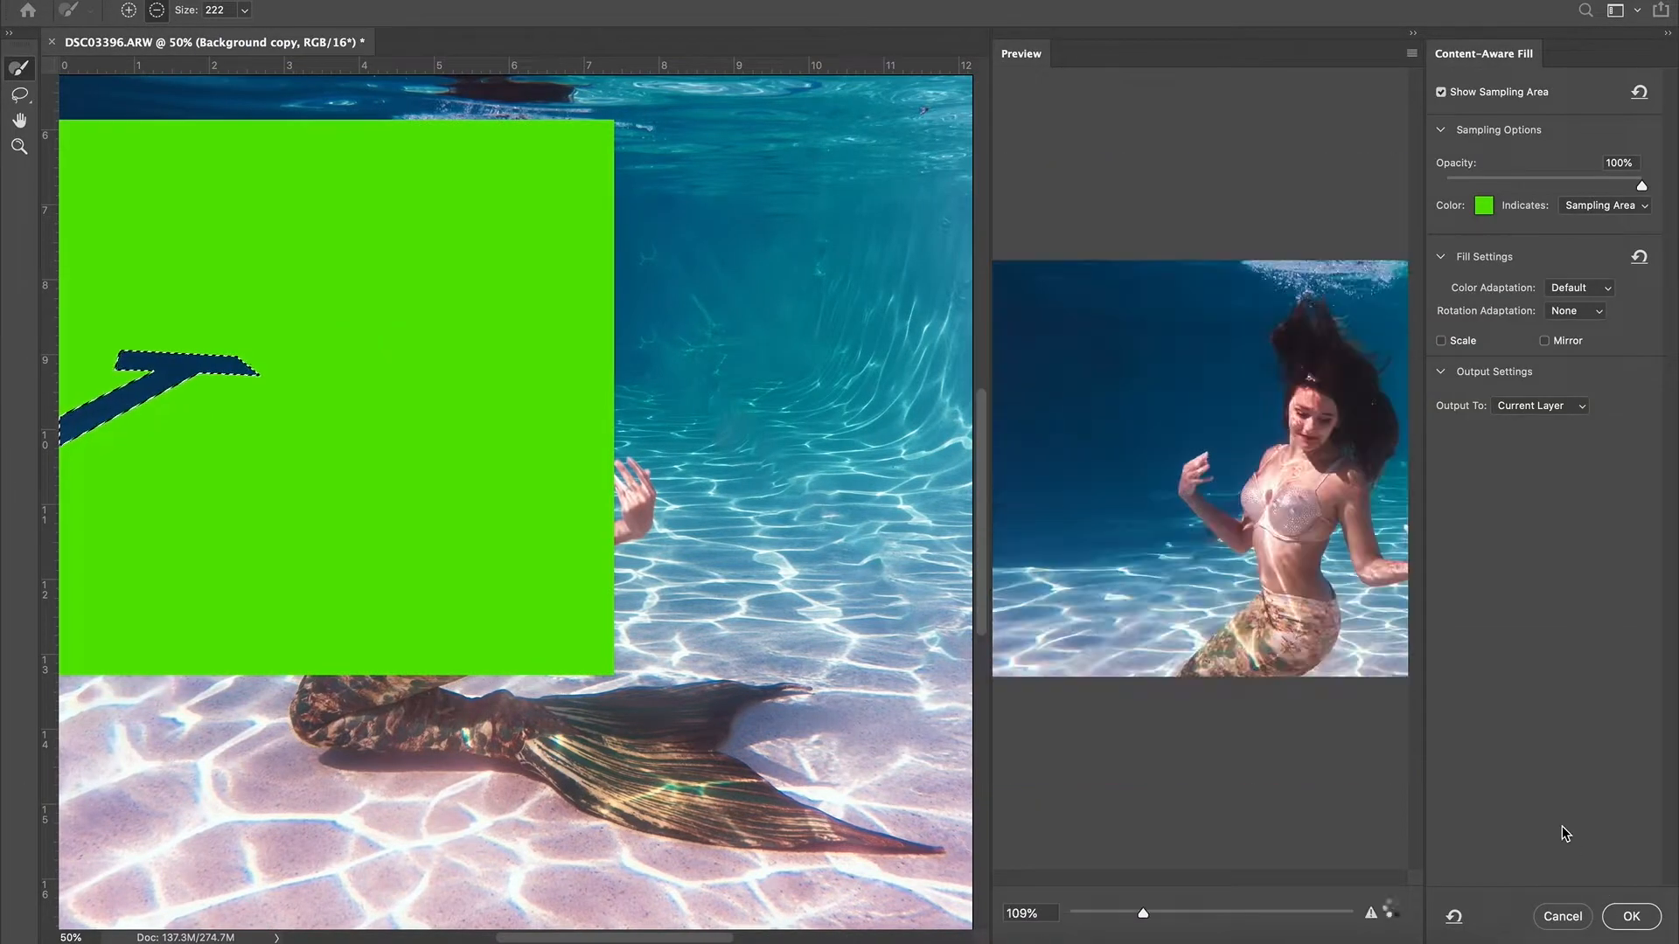
left_click(1628, 916)
left_click(199, 2)
left_click(274, 317)
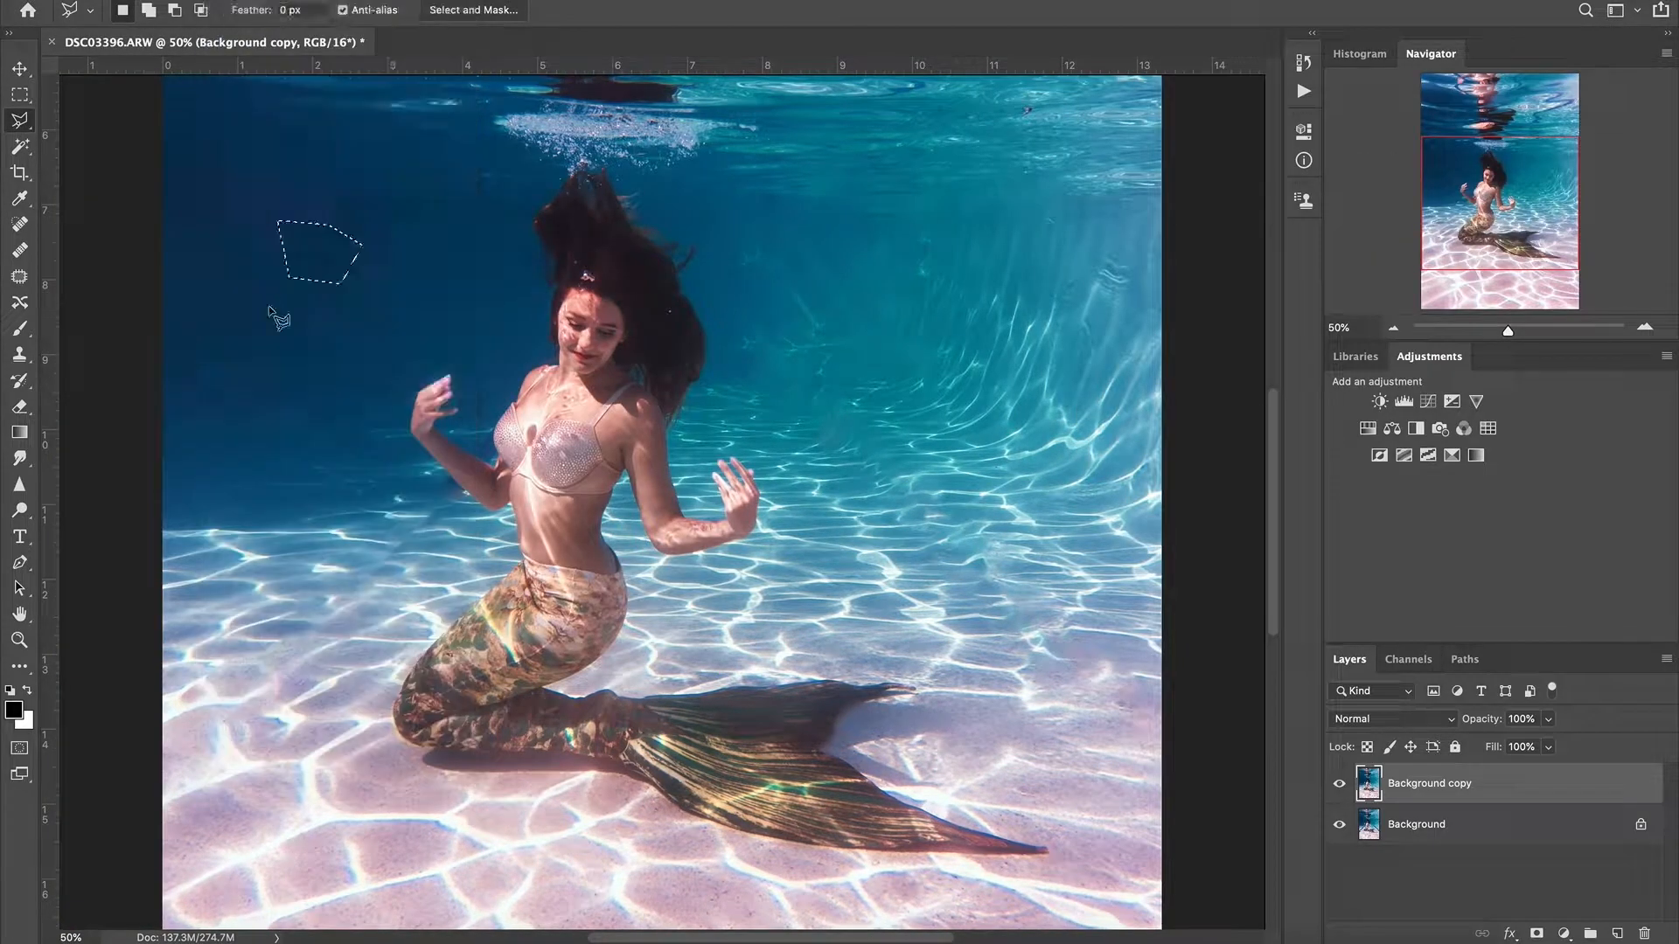
left_click(1628, 917)
Step: Outline the band of dark water between the photo's left edge and the mermaid's hair with the Polygonal Lasso
left_click(551, 203)
left_click(162, 184)
left_click(162, 215)
left_click(530, 222)
left_click(551, 203)
Step: Remove the lane line remnant just below the mermaid's bent arm on the left with Content-Aware Fill
key("super+plus")
key("super+plus")
key("super+plus")
scroll(571, 754, "left", 5)
scroll(571, 754, "up", 2)
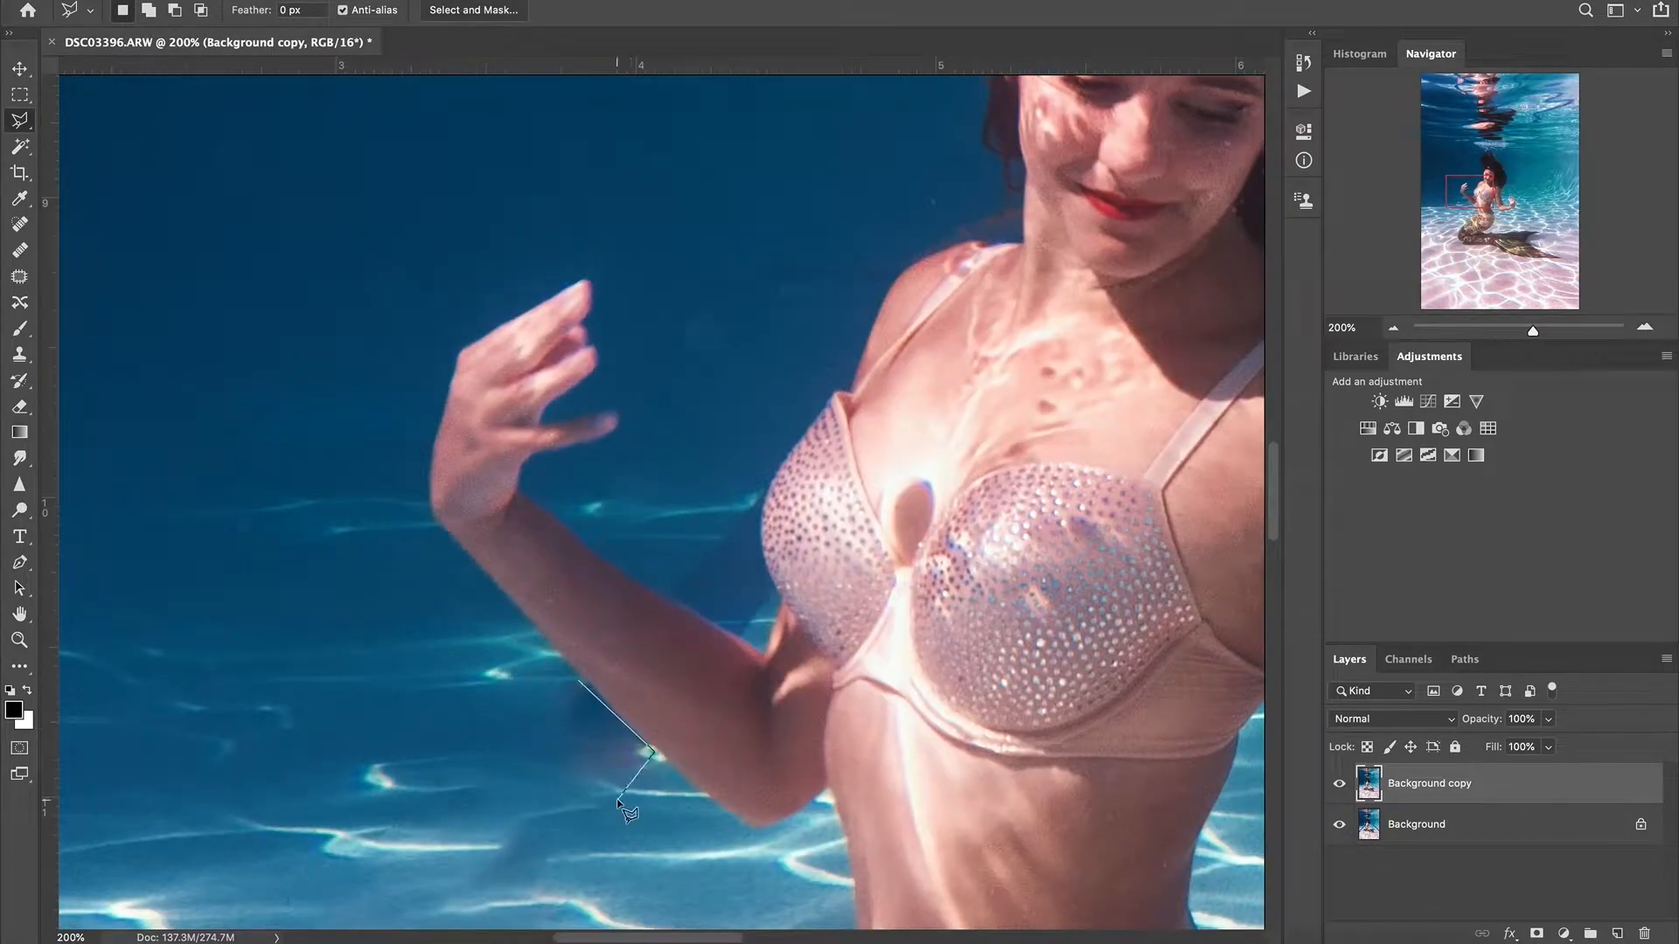
left_click(618, 801)
left_click(521, 731)
left_click(579, 681)
left_click(219, 3)
left_click(367, 313)
left_click(1632, 915)
Step: Remove the dark remnant between the bent arm and the bra with Content-Aware Fill, excluding the body from the sampling area
left_click(665, 592)
left_click(218, 3)
left_click(368, 313)
mouse_move(791, 612)
left_mouse_down()
mouse_move(826, 413)
mouse_move(829, 678)
mouse_move(582, 310)
mouse_move(529, 477)
mouse_move(695, 603)
left_mouse_up()
mouse_move(846, 428)
left_mouse_down()
mouse_move(910, 769)
mouse_move(926, 350)
mouse_move(750, 766)
mouse_move(568, 673)
mouse_move(774, 683)
left_mouse_up()
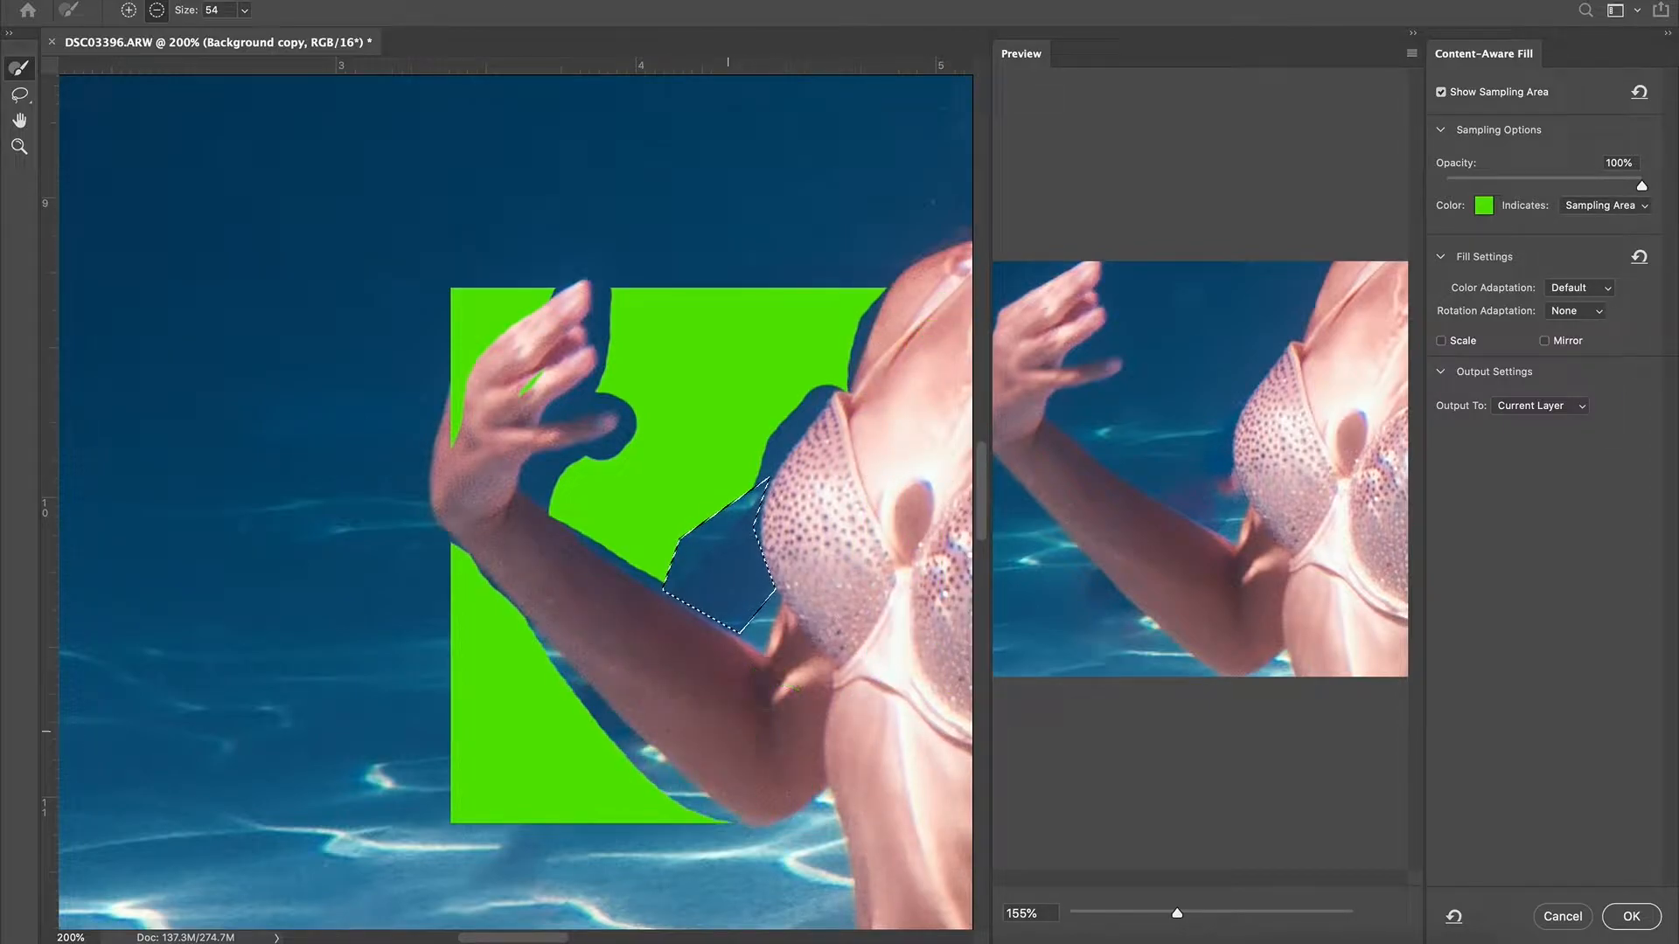
left_click(1631, 916)
left_click(1394, 330)
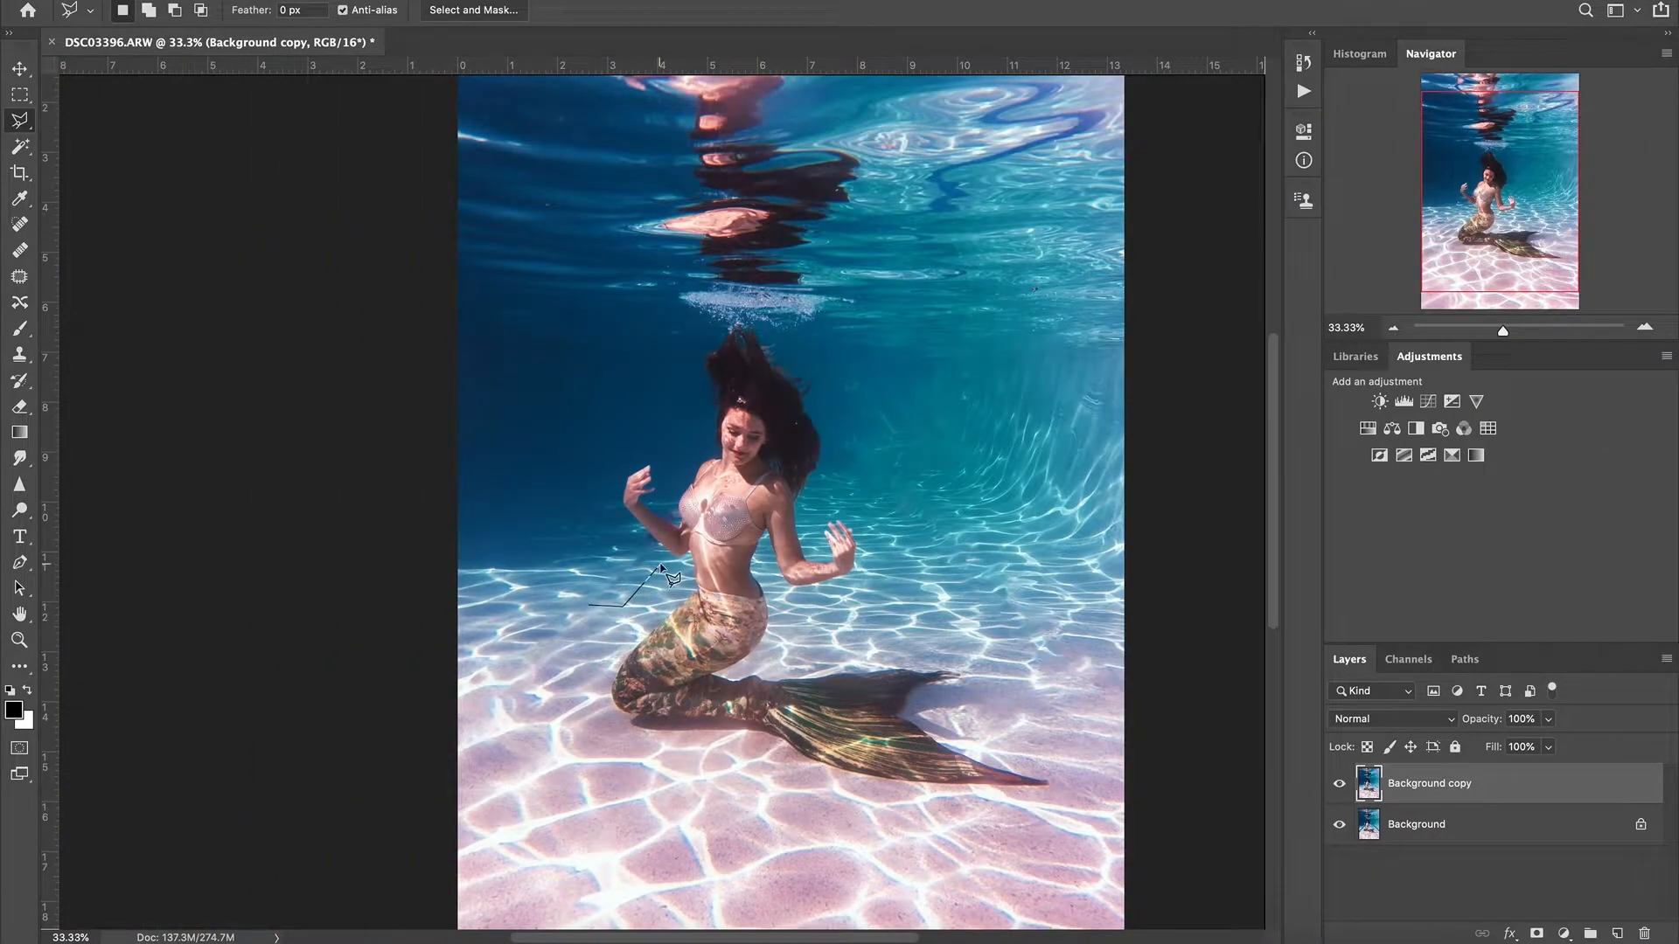
left_click(217, 2)
left_click(344, 316)
left_click(1564, 915)
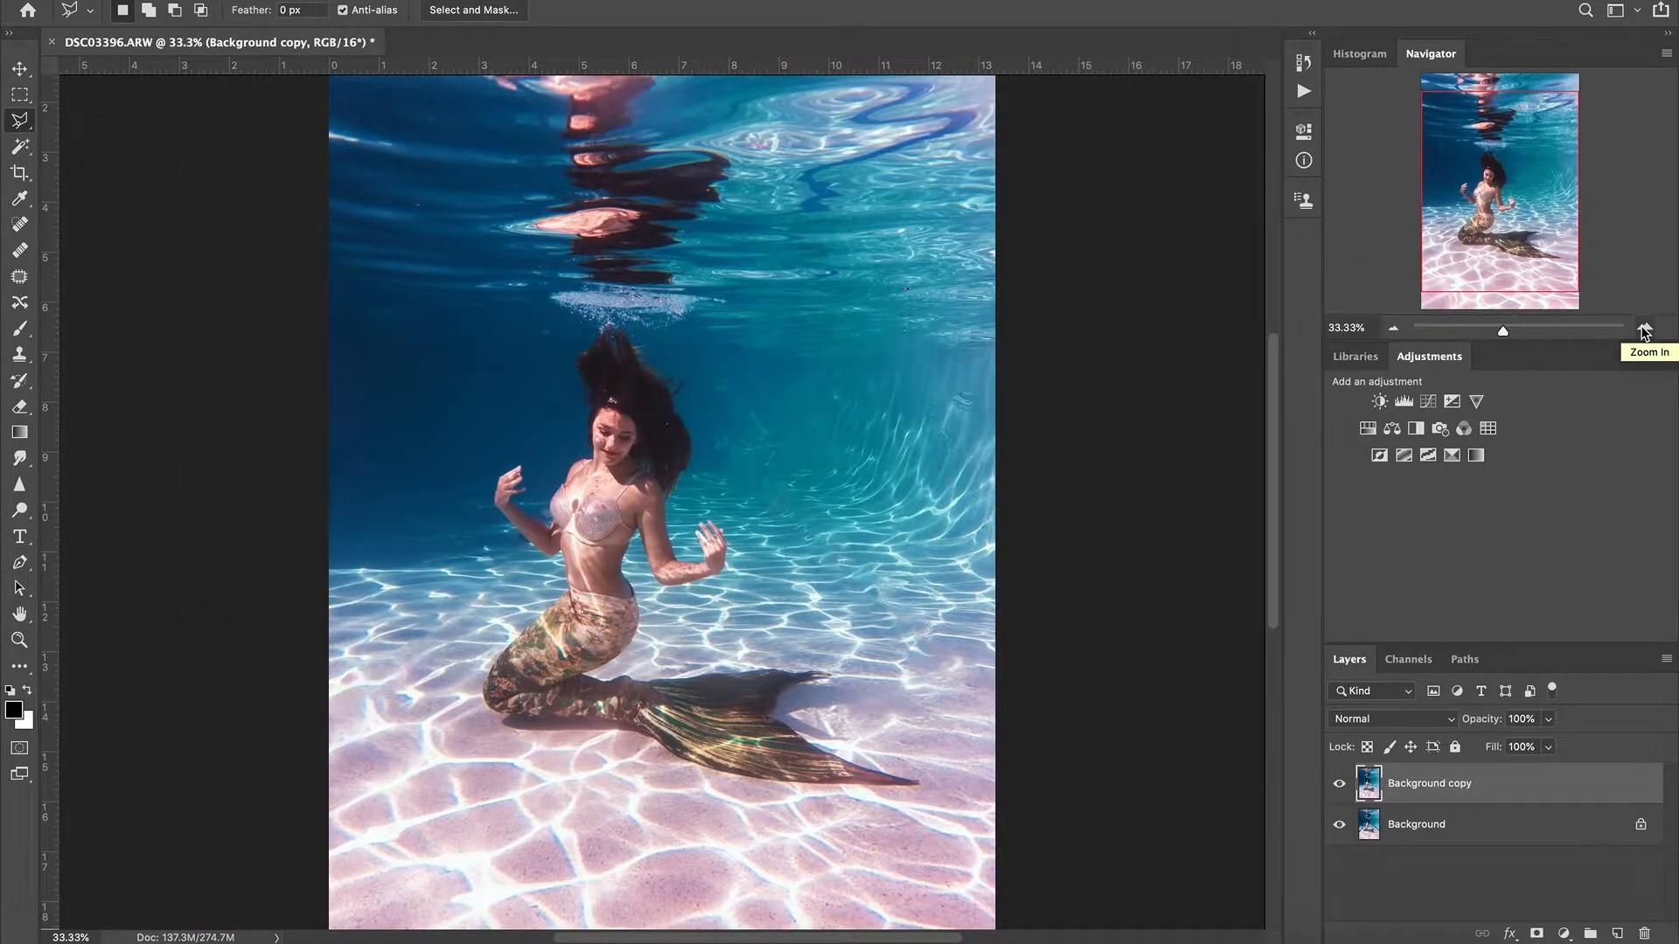
Step: Select a small flaw in the dark water near the mermaid's head and remove it with Content-Aware Fill
left_click(1642, 329)
left_click(1642, 329)
left_click(1643, 329)
left_click_drag(1500, 192, 1469, 181)
left_click(770, 269)
left_click(780, 331)
left_click(770, 269)
left_click(217, 2)
left_click(326, 315)
left_click(1630, 915)
left_click(1398, 328)
left_click(1397, 329)
left_click(1397, 329)
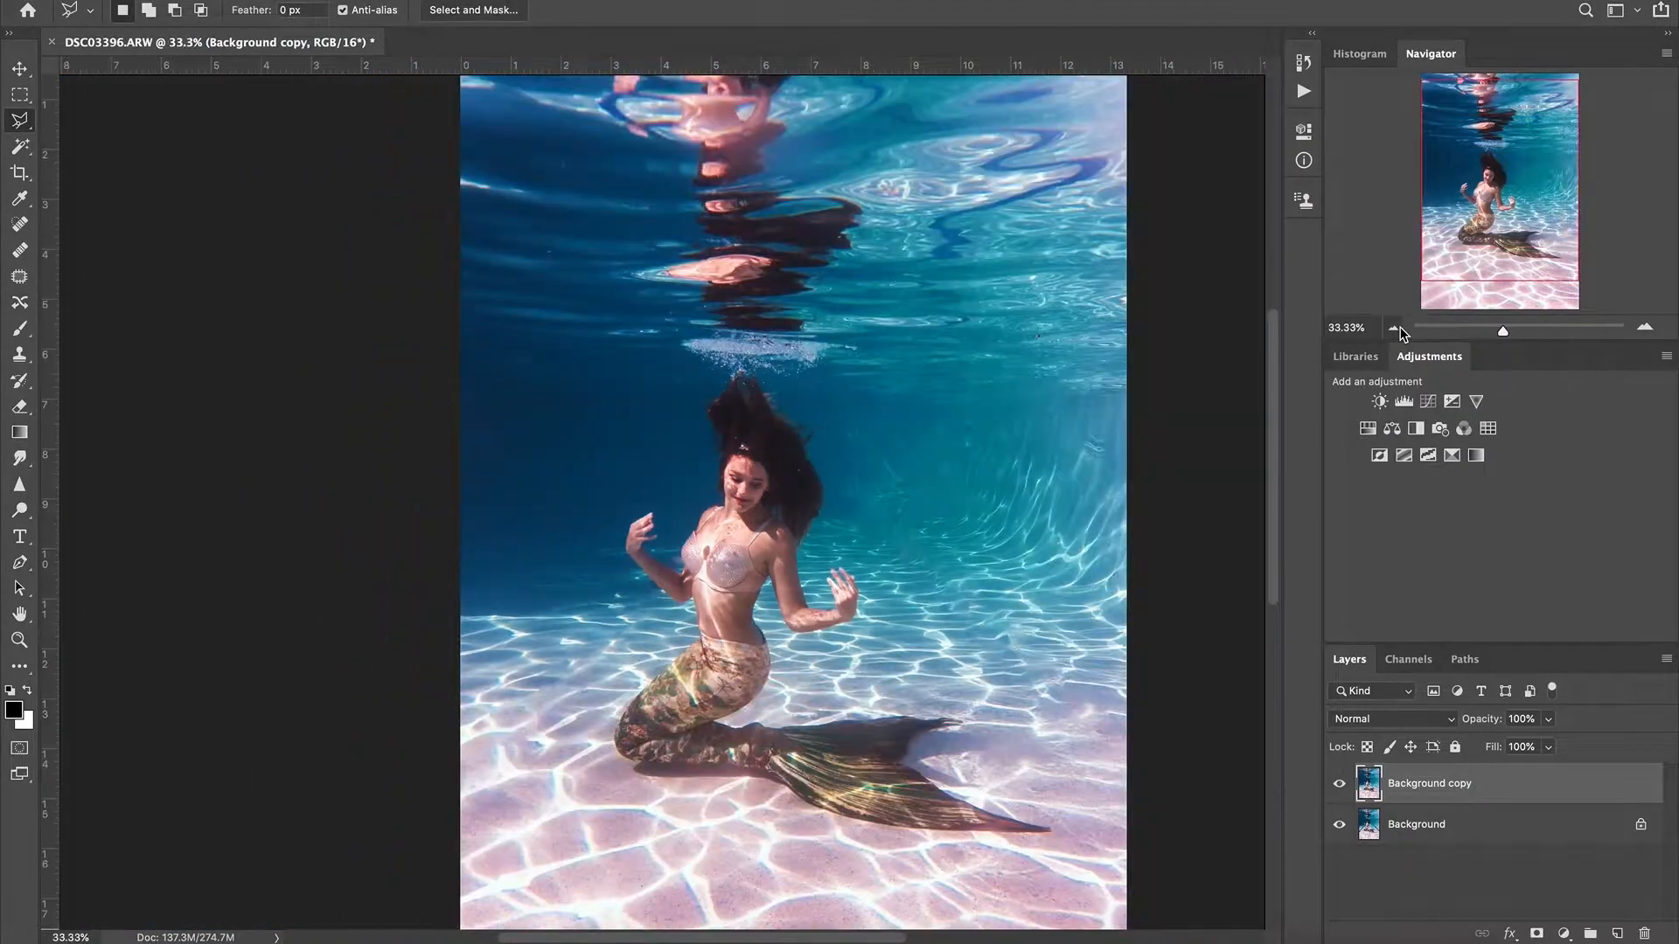
Step: Paint sampled belly skin over the upper edge of the tail's waistband with the Healing Brush
left_click(1645, 329)
left_click(1645, 328)
left_click(1645, 329)
left_click(1645, 329)
left_click_drag(1500, 180, 1481, 216)
left_click(21, 251)
left_click(795, 381, "alt")
mouse_move(805, 451)
left_mouse_down()
mouse_move(660, 400)
mouse_move(899, 455)
mouse_move(853, 435)
left_mouse_up()
left_click_drag(748, 431, 689, 333)
Step: Reduce the Healing Brush to size 50 and blend the rest of the waistline into the skin
key("bracketleft")
key("bracketleft")
key("bracketleft")
key("bracketleft")
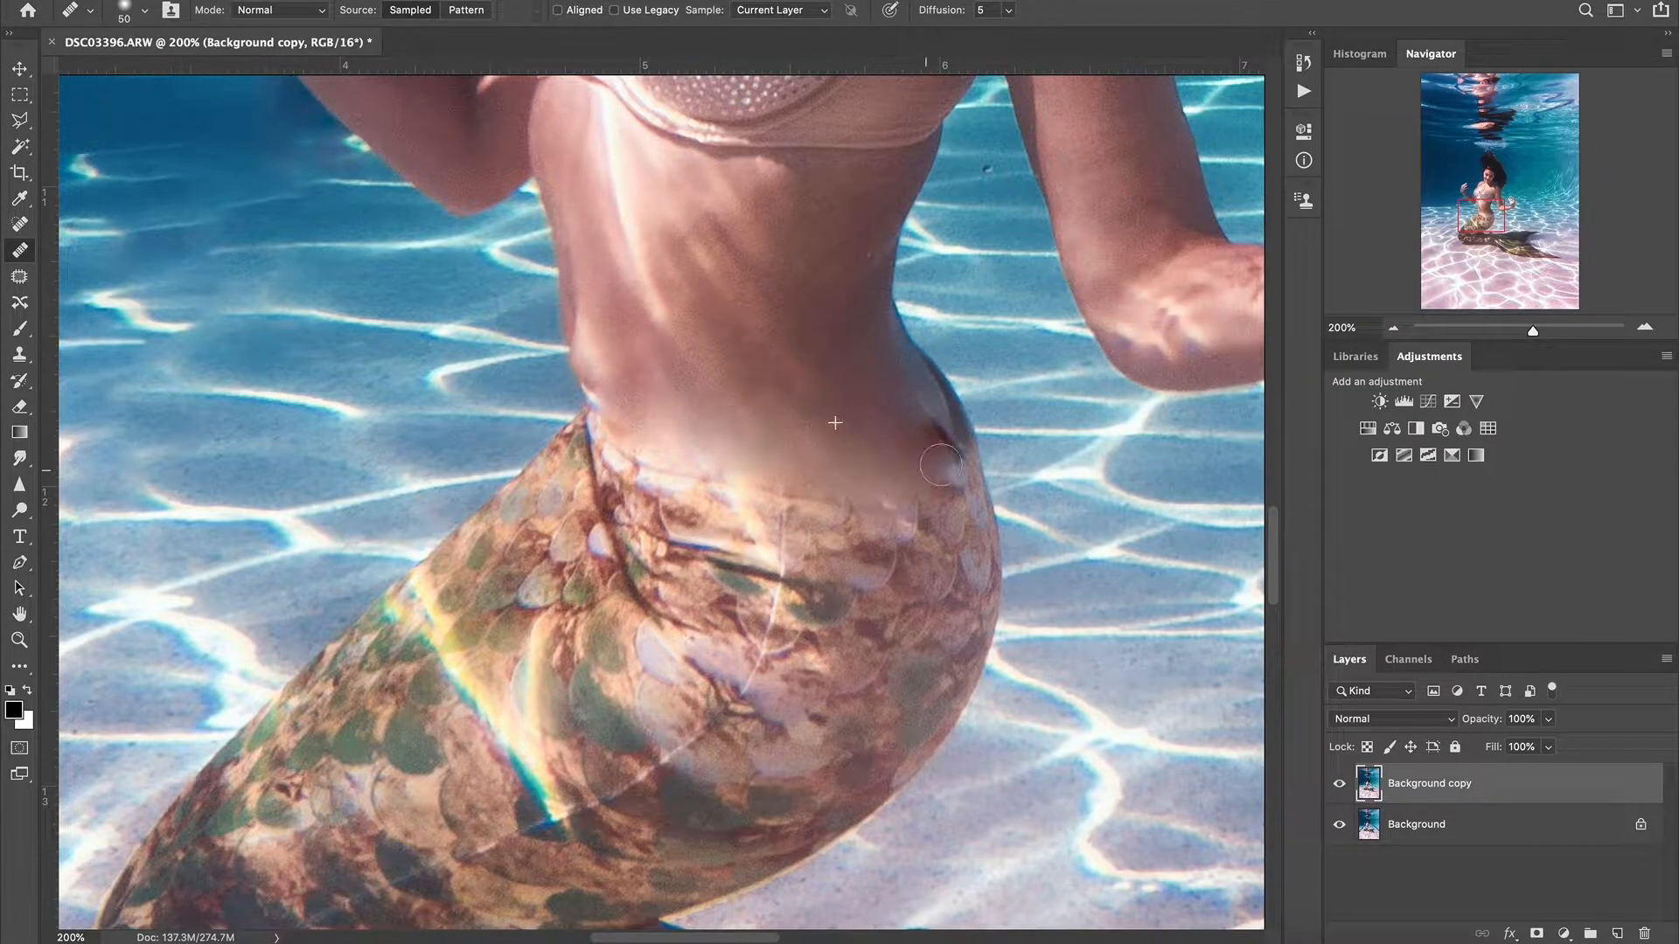
left_click(797, 394, "alt")
left_click_drag(830, 507, 878, 503)
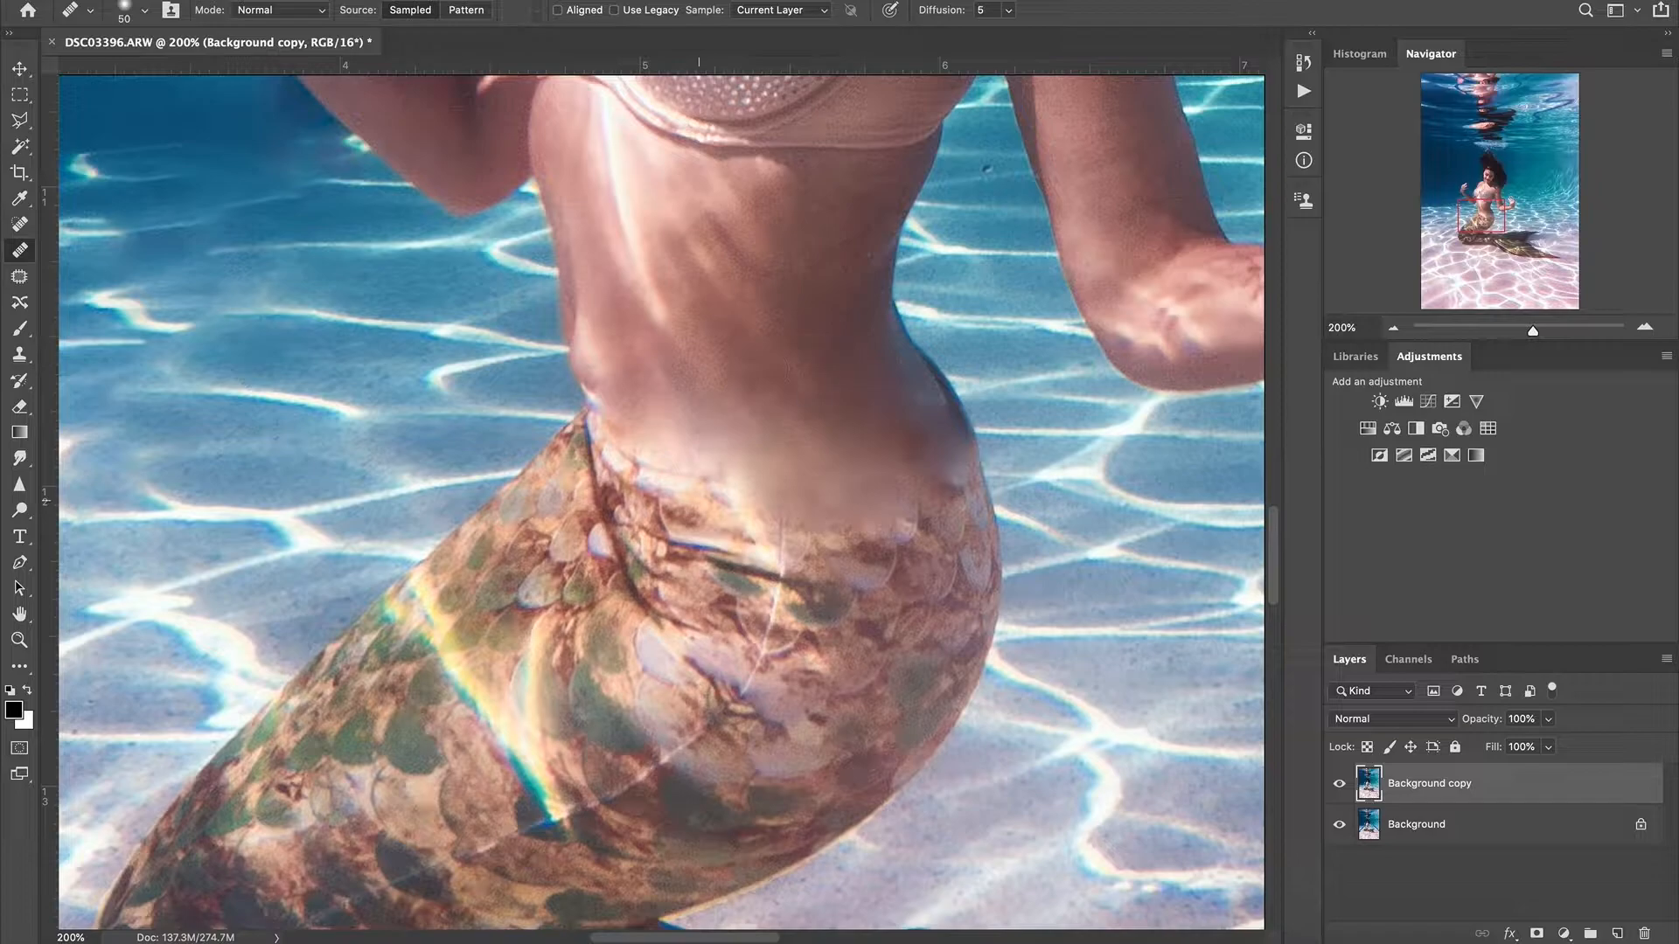
left_click_drag(684, 514, 607, 419)
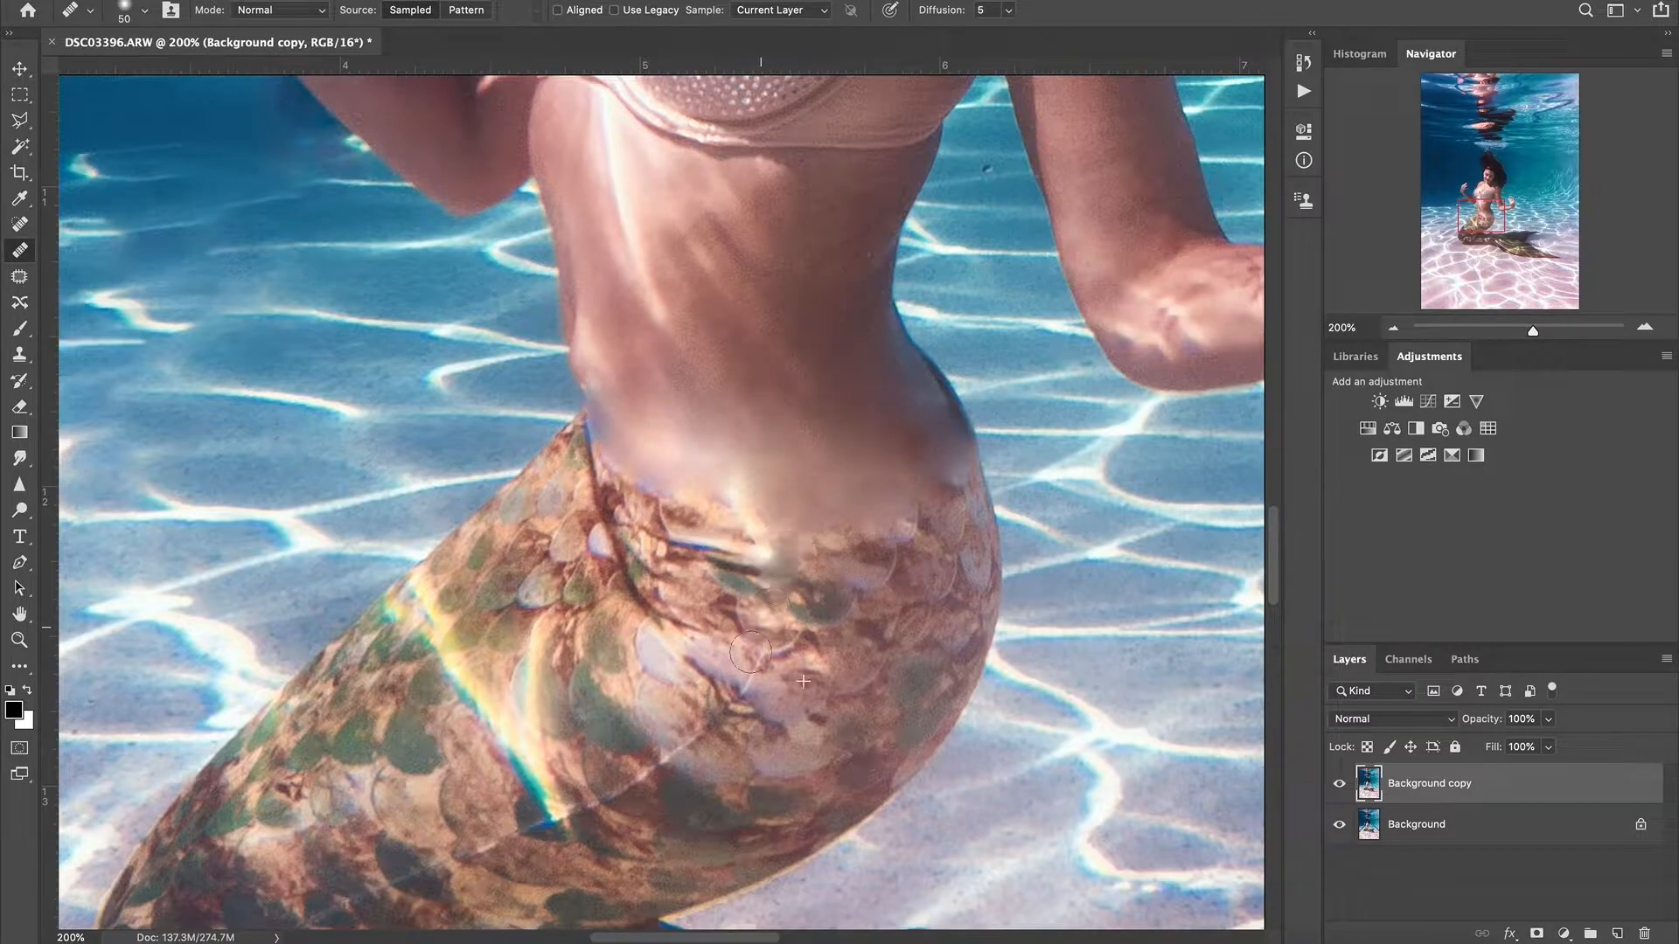
Step: Compare the retouched Background copy layer with the original and inspect the waistline and tail up close
left_click(1394, 329)
left_click(1394, 328)
left_click(1645, 328)
left_click(1340, 784)
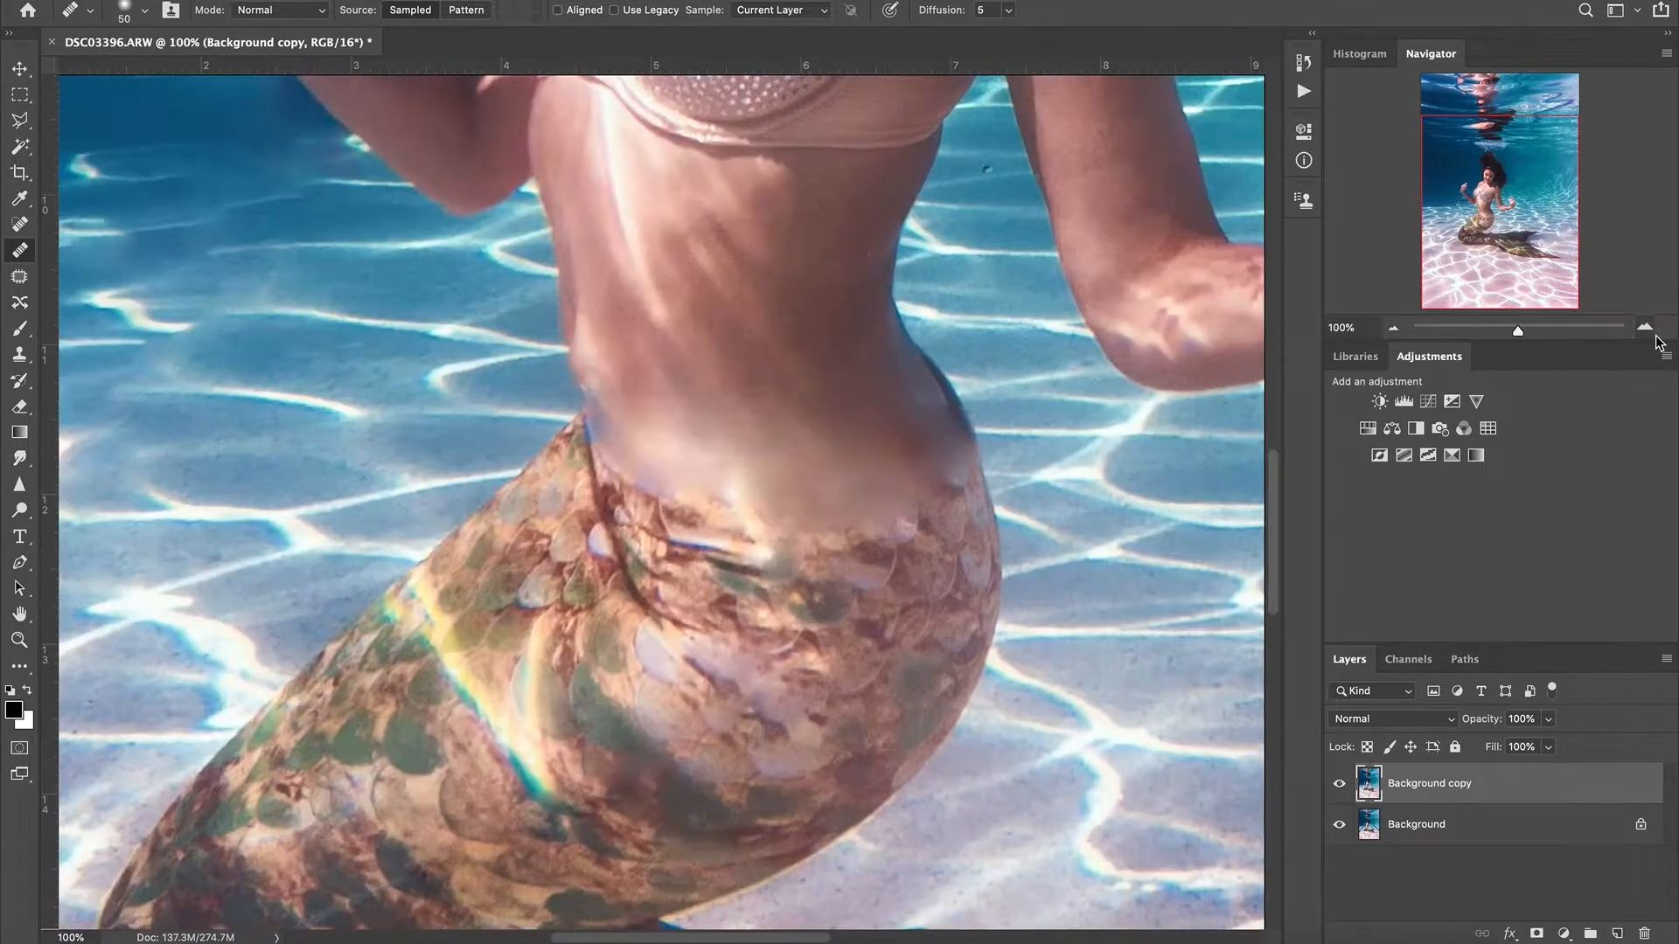
left_click(1340, 783)
left_click_drag(1477, 198, 1481, 229)
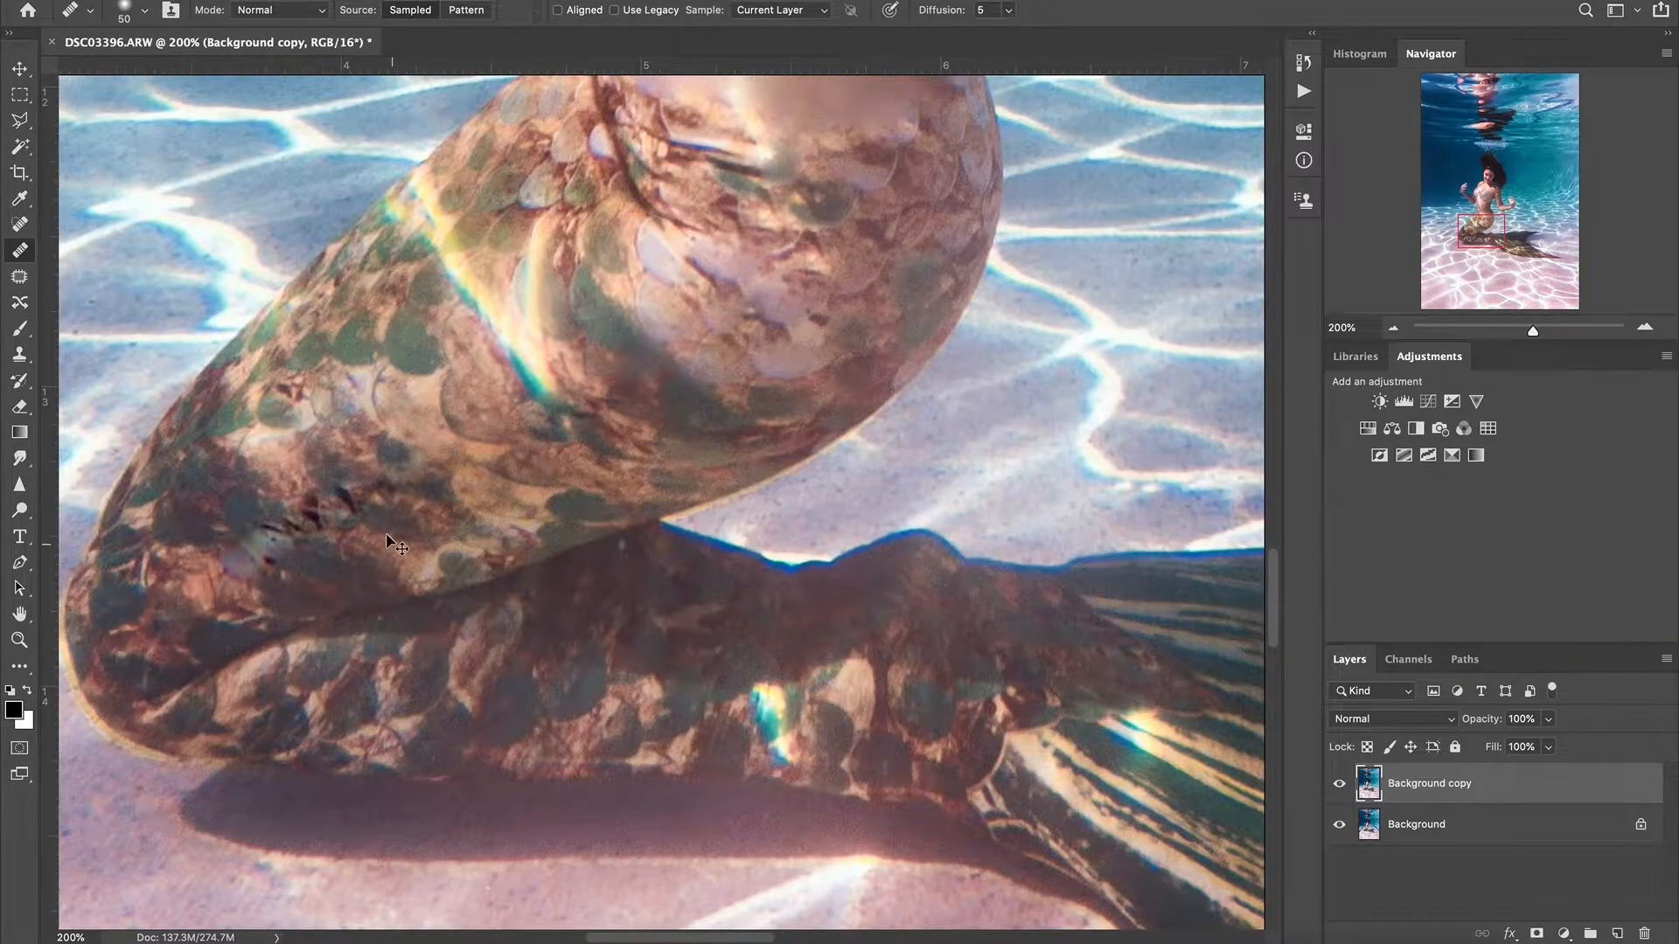
left_click(1394, 328)
left_click(1645, 328)
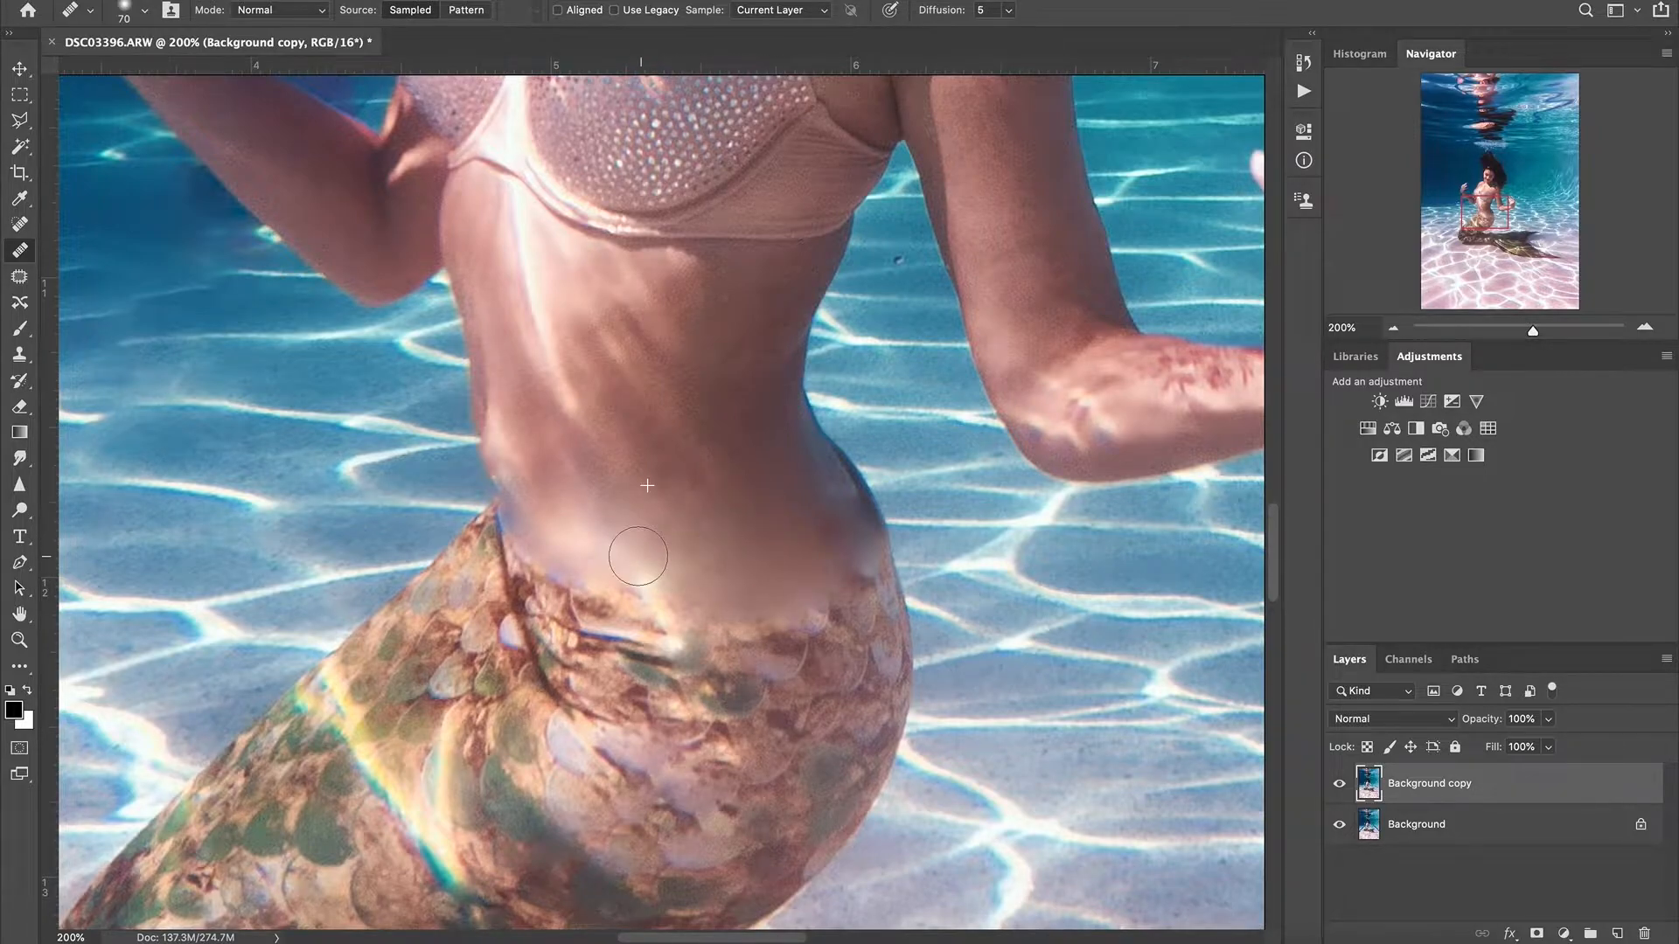
Step: Open the Liquify filter on the Background copy layer and reduce the brush size to 175
left_click(1393, 329)
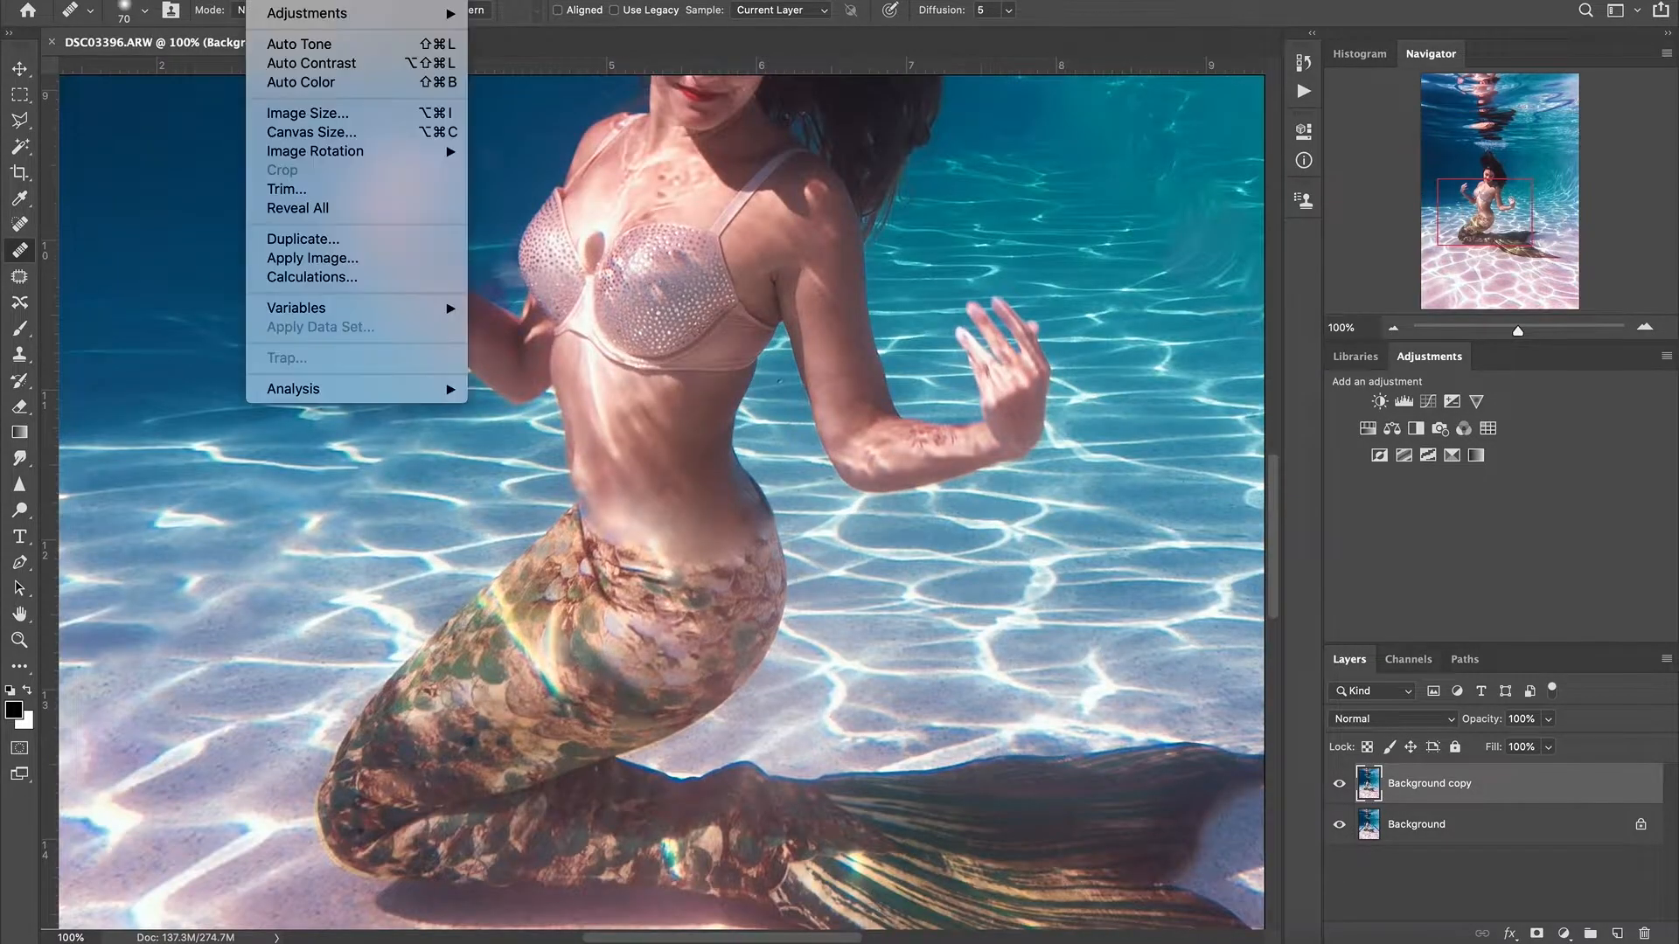
left_click(225, 134)
left_click(479, 2)
left_click(610, 120)
key("super+plus")
key("super+plus")
key("super+plus")
key("super+plus")
key("bracketleft")
key("bracketleft")
key("bracketleft")
key("bracketleft")
key("bracketleft")
key("bracketleft")
key("bracketleft")
key("bracketleft")
Step: Reshape the mermaid's figure slightly with a short Forward Warp stroke in Liquify
left_click_drag(531, 737, 537, 752)
scroll(536, 747, "down", 5)
left_click(55, 896)
left_click(55, 896)
left_click(55, 896)
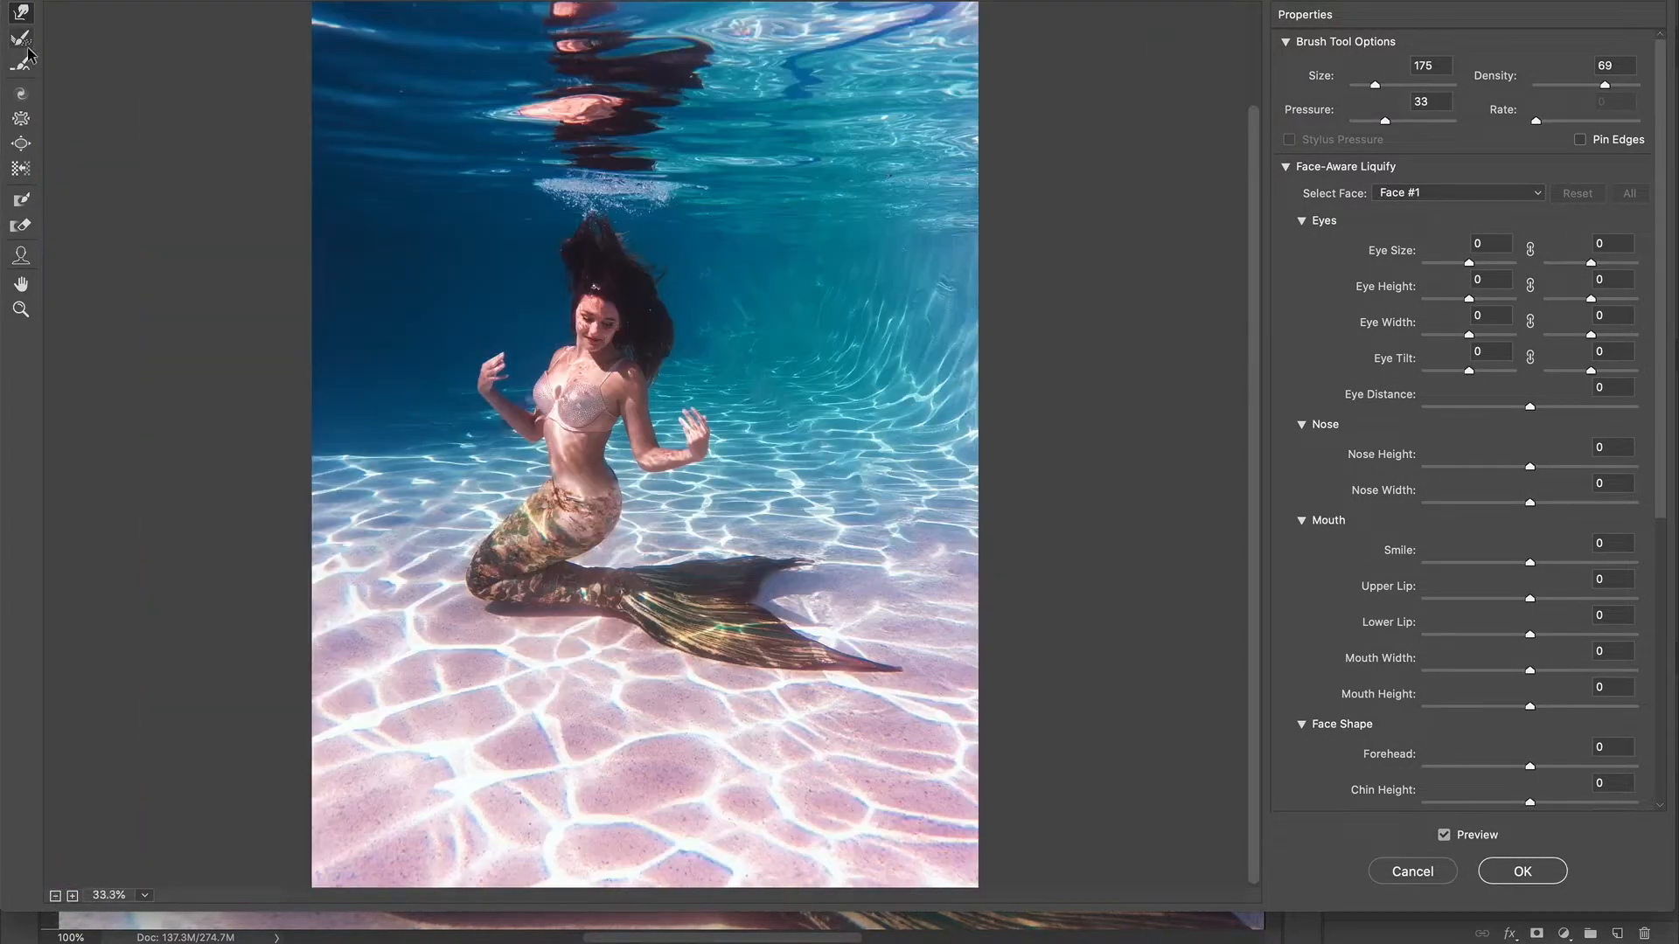
Step: Bloat the upper part of the tail fin using the Bloat tool with a reduced brush size
left_click(20, 142)
key("bracketleft")
key("bracketleft")
key("bracketleft")
key("bracketleft")
key("bracketleft")
key("bracketleft")
key("bracketleft")
key("bracketleft")
key("bracketleft")
key("bracketleft")
left_click(735, 606)
Step: Stretch both tail flukes outward with Forward Warp strokes, enlarging the brush up to 1700, and apply the Liquify filter
key("w")
key("bracketright")
key("bracketright")
key("bracketright")
key("bracketright")
key("bracketright")
left_click_drag(824, 684, 856, 691)
left_click_drag(817, 556, 850, 527)
key("bracketright")
key("bracketright")
key("bracketright")
key("bracketright")
left_click_drag(782, 651, 837, 645)
left_click_drag(826, 568, 848, 561)
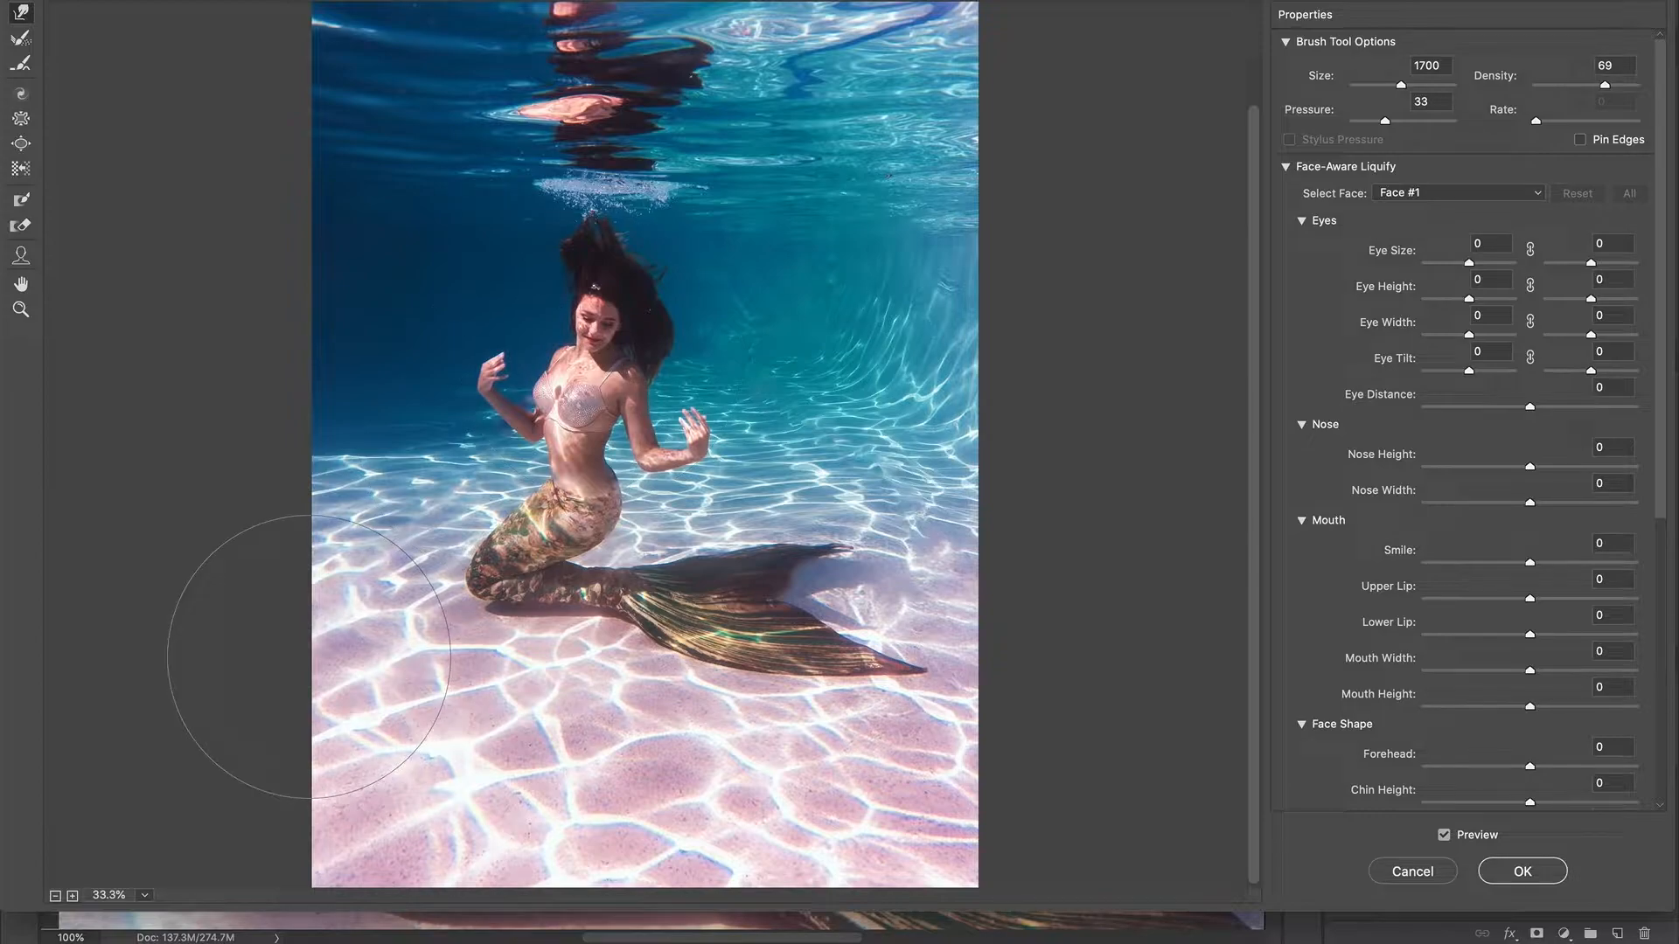
left_click(1523, 871)
Step: Compare the liquified Background copy layer with the original at full view
triple_click(1393, 328)
left_click(1339, 784)
left_click(1340, 784)
left_click(1339, 784)
left_click(1340, 785)
Step: Run the EYES | Spot Sharpen action on the Background copy layer
left_click(1644, 328)
left_click(1644, 327)
left_click_drag(1528, 219, 1536, 195)
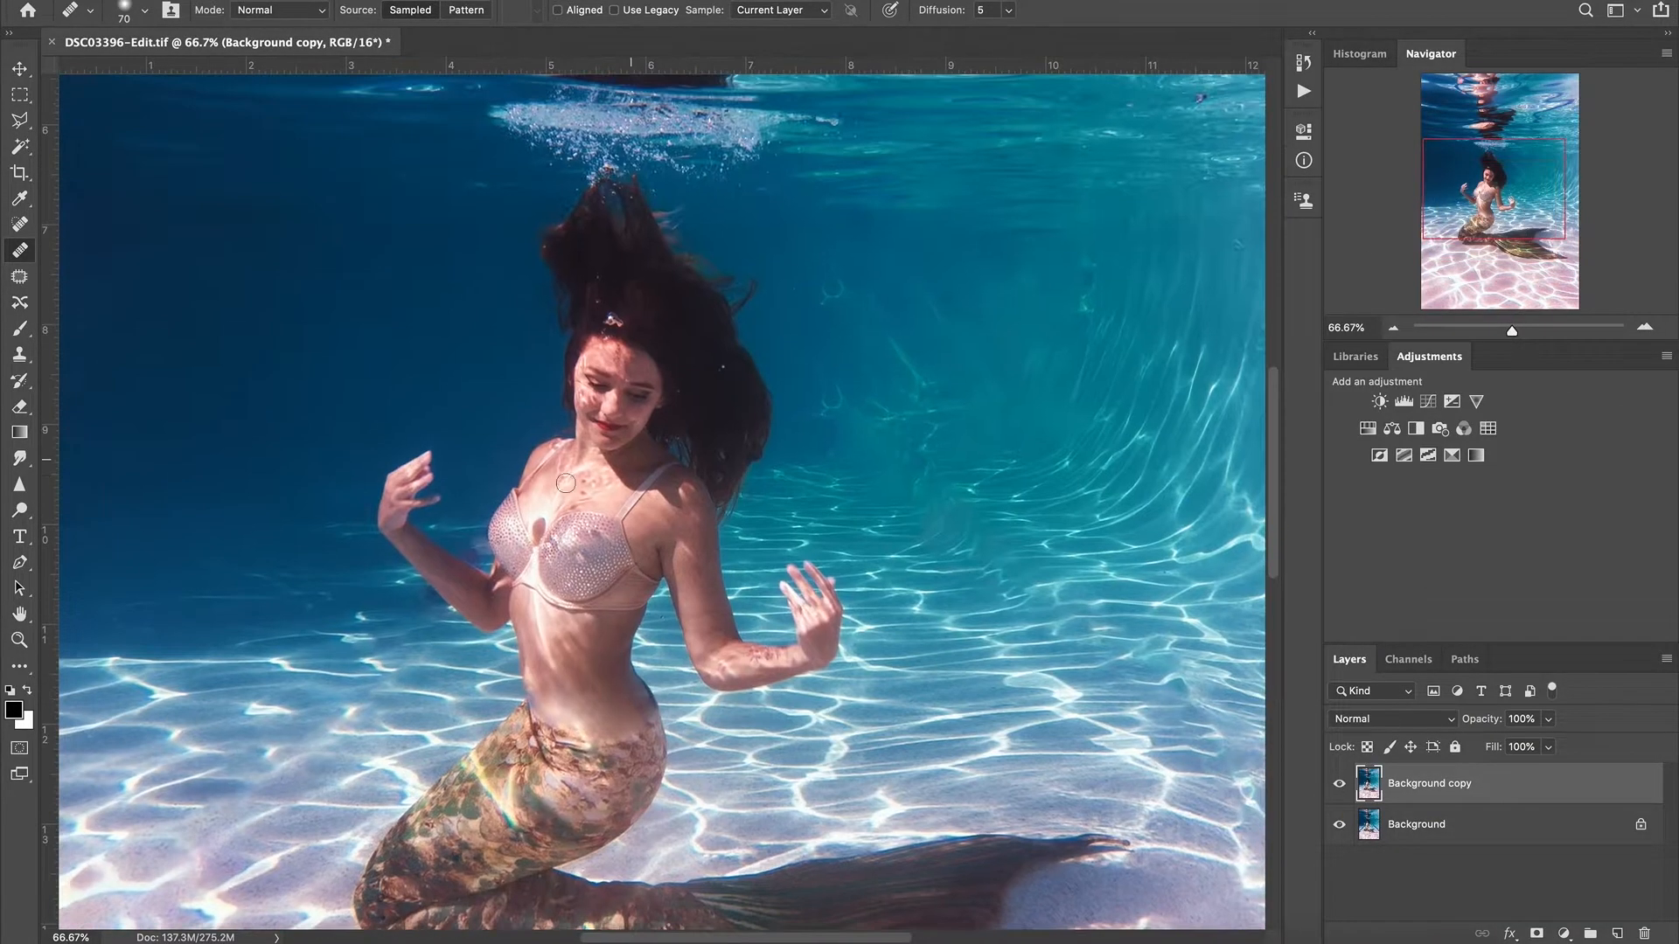
left_click(1303, 91)
scroll(1149, 439, "down", 15)
left_click(1187, 628)
left_click(1158, 771)
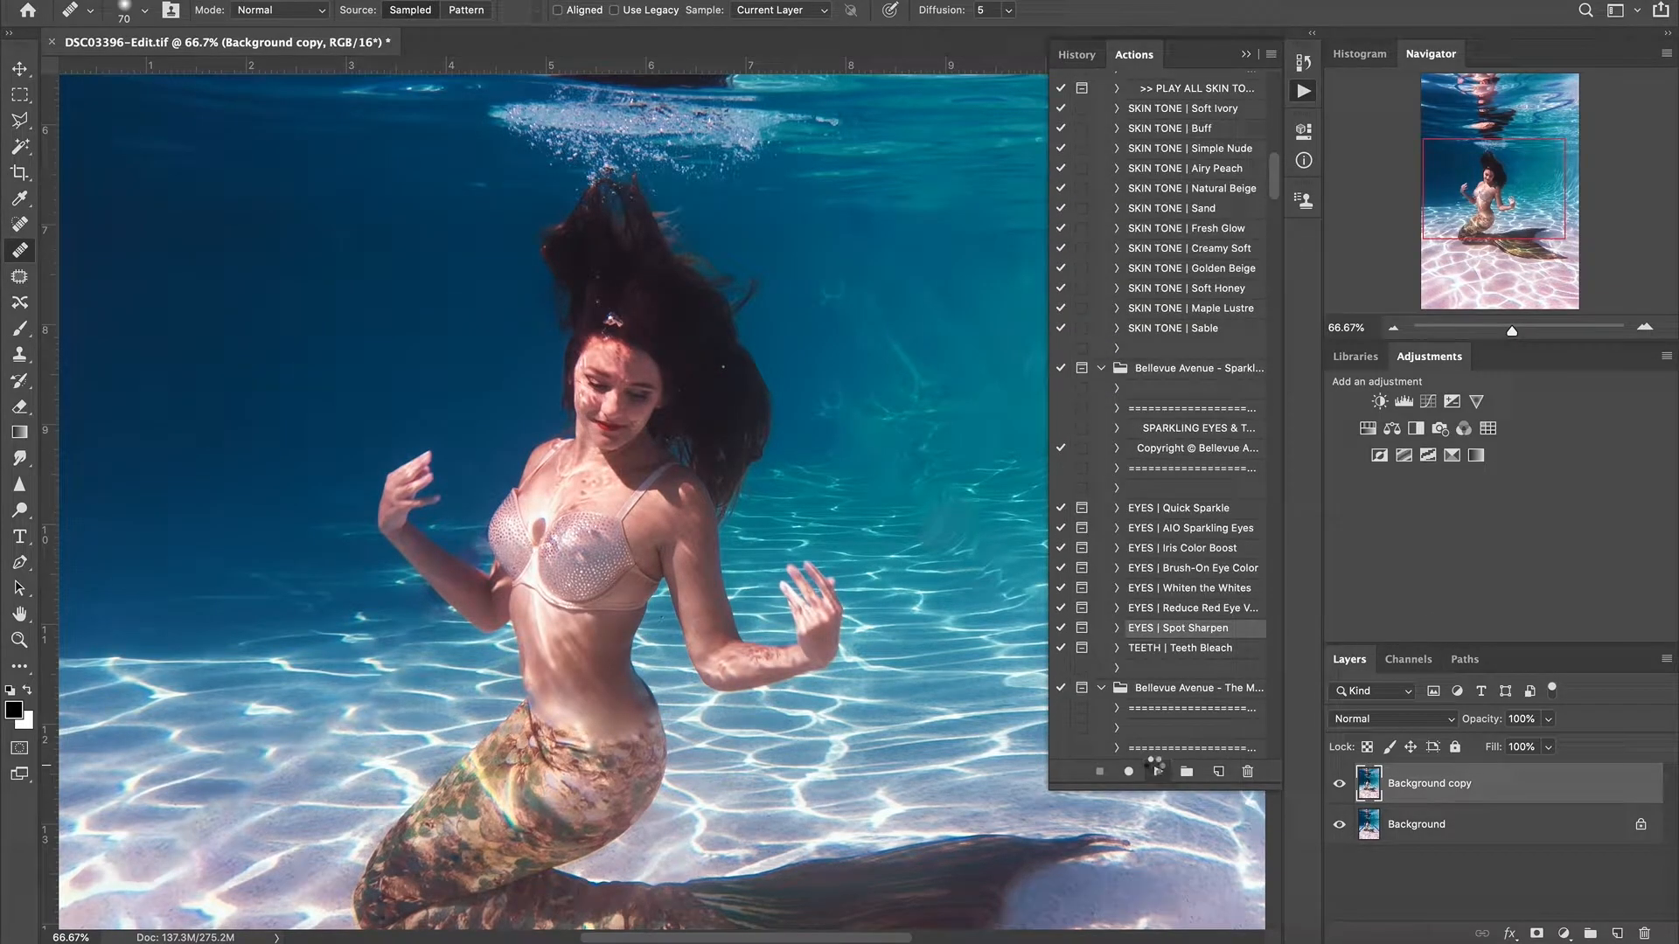
key("Return")
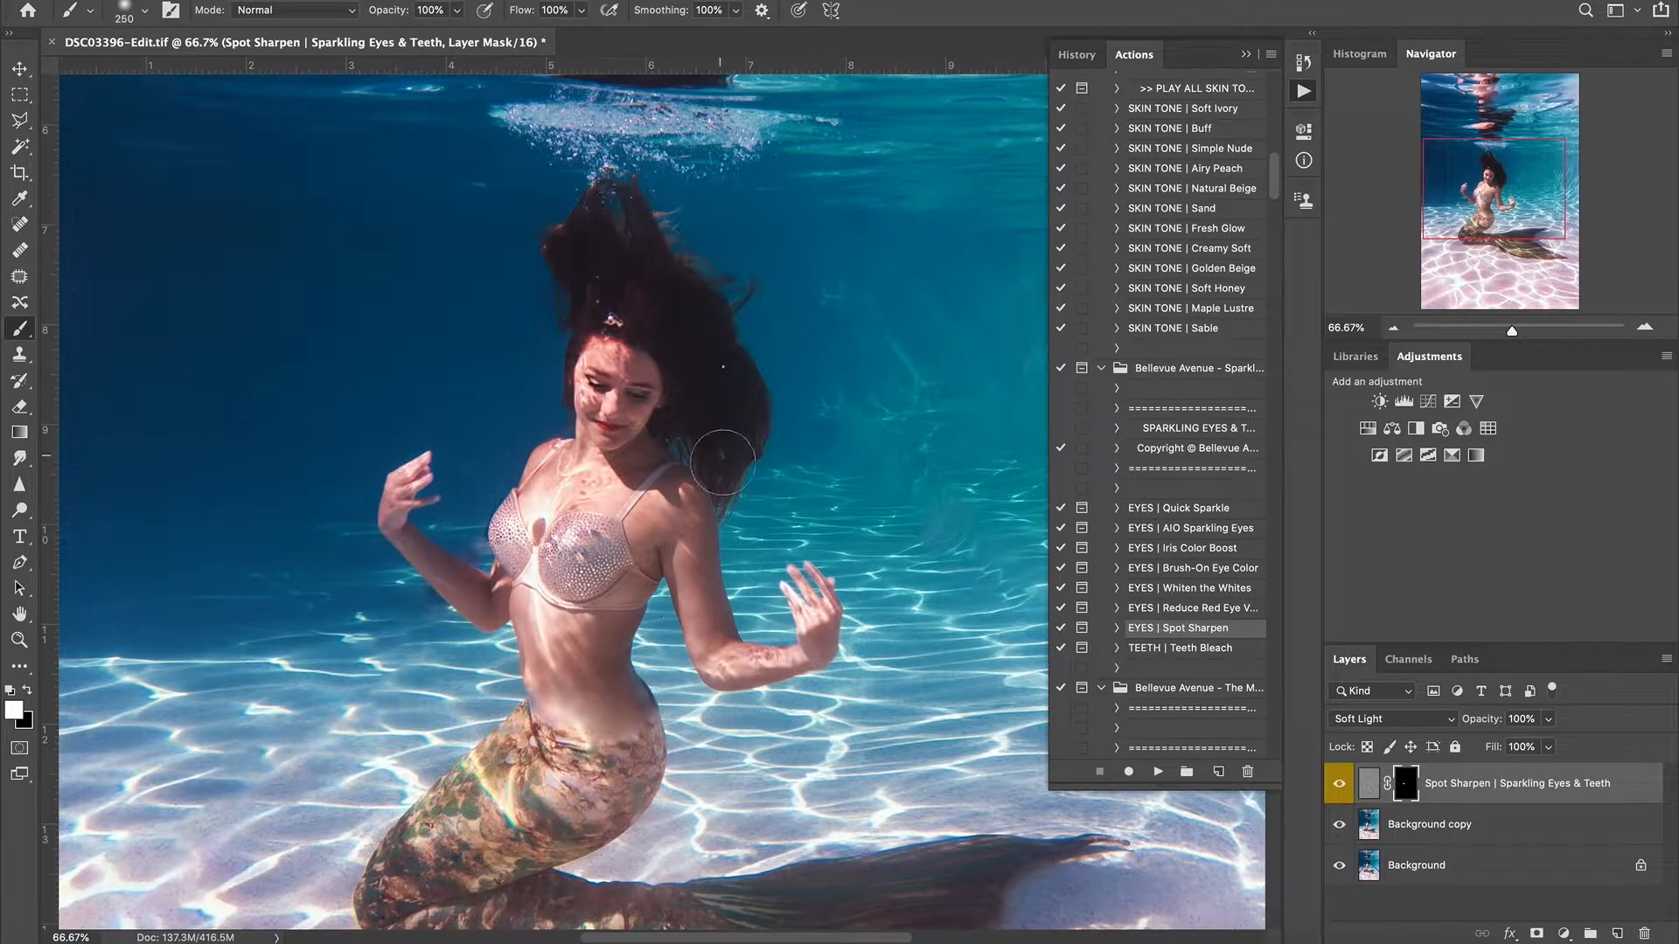
Step: Paint the Spot Sharpen effect onto the mermaid's body and tail through the layer mask
left_click_drag(1528, 208, 1531, 233)
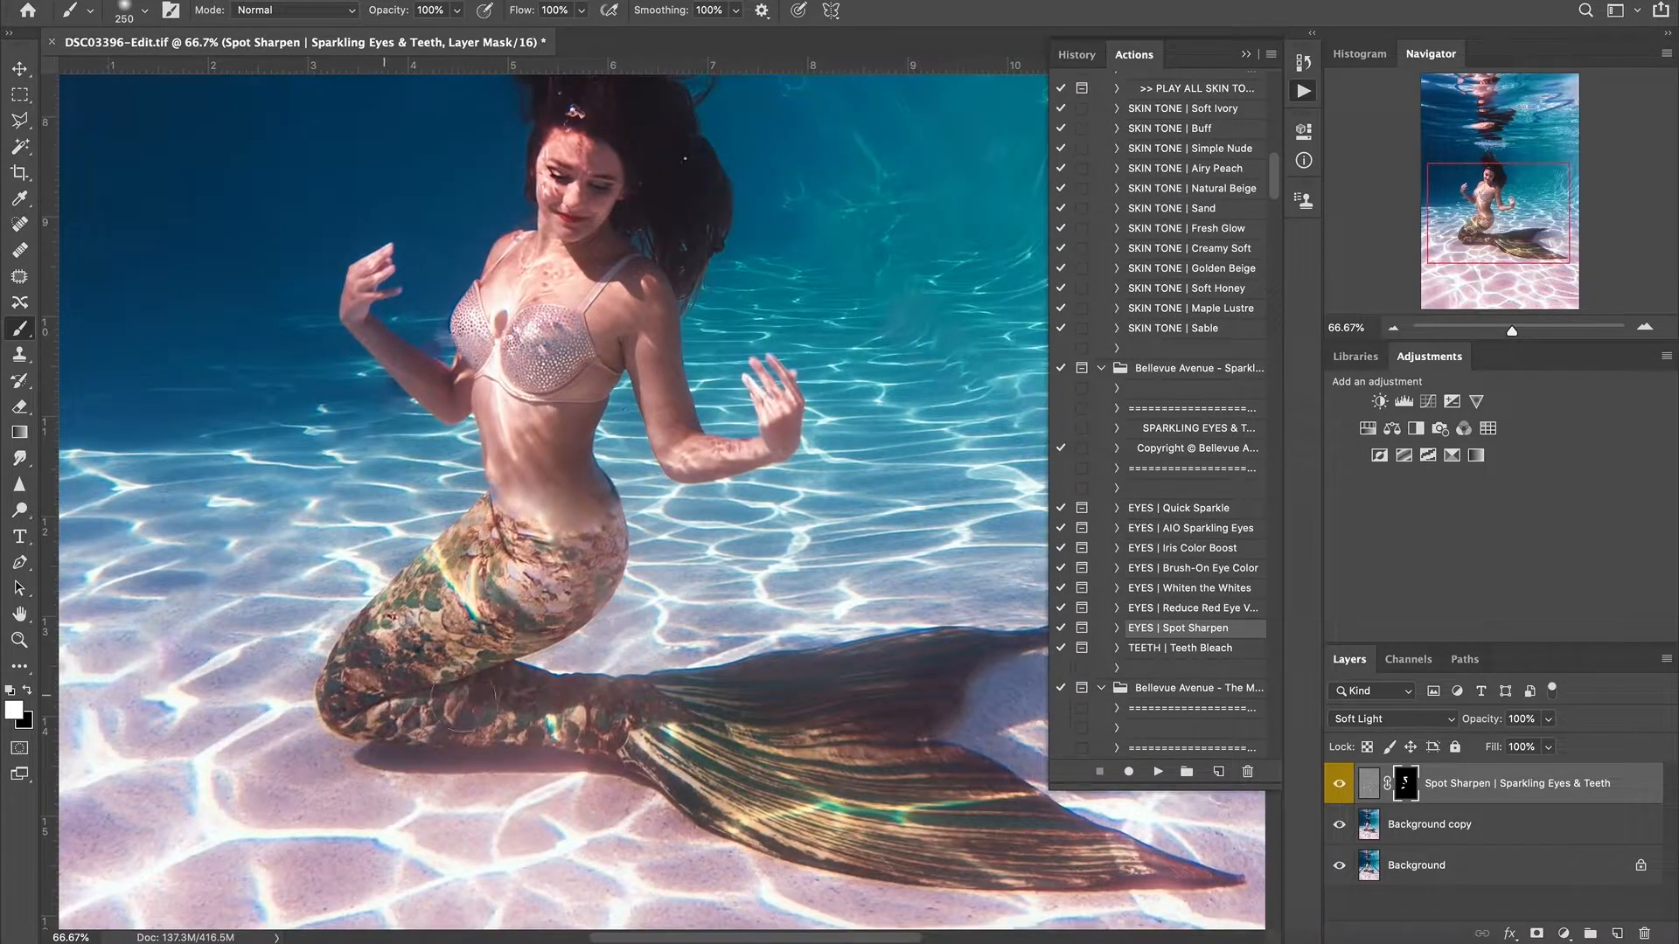
key("bracketleft")
key("bracketleft")
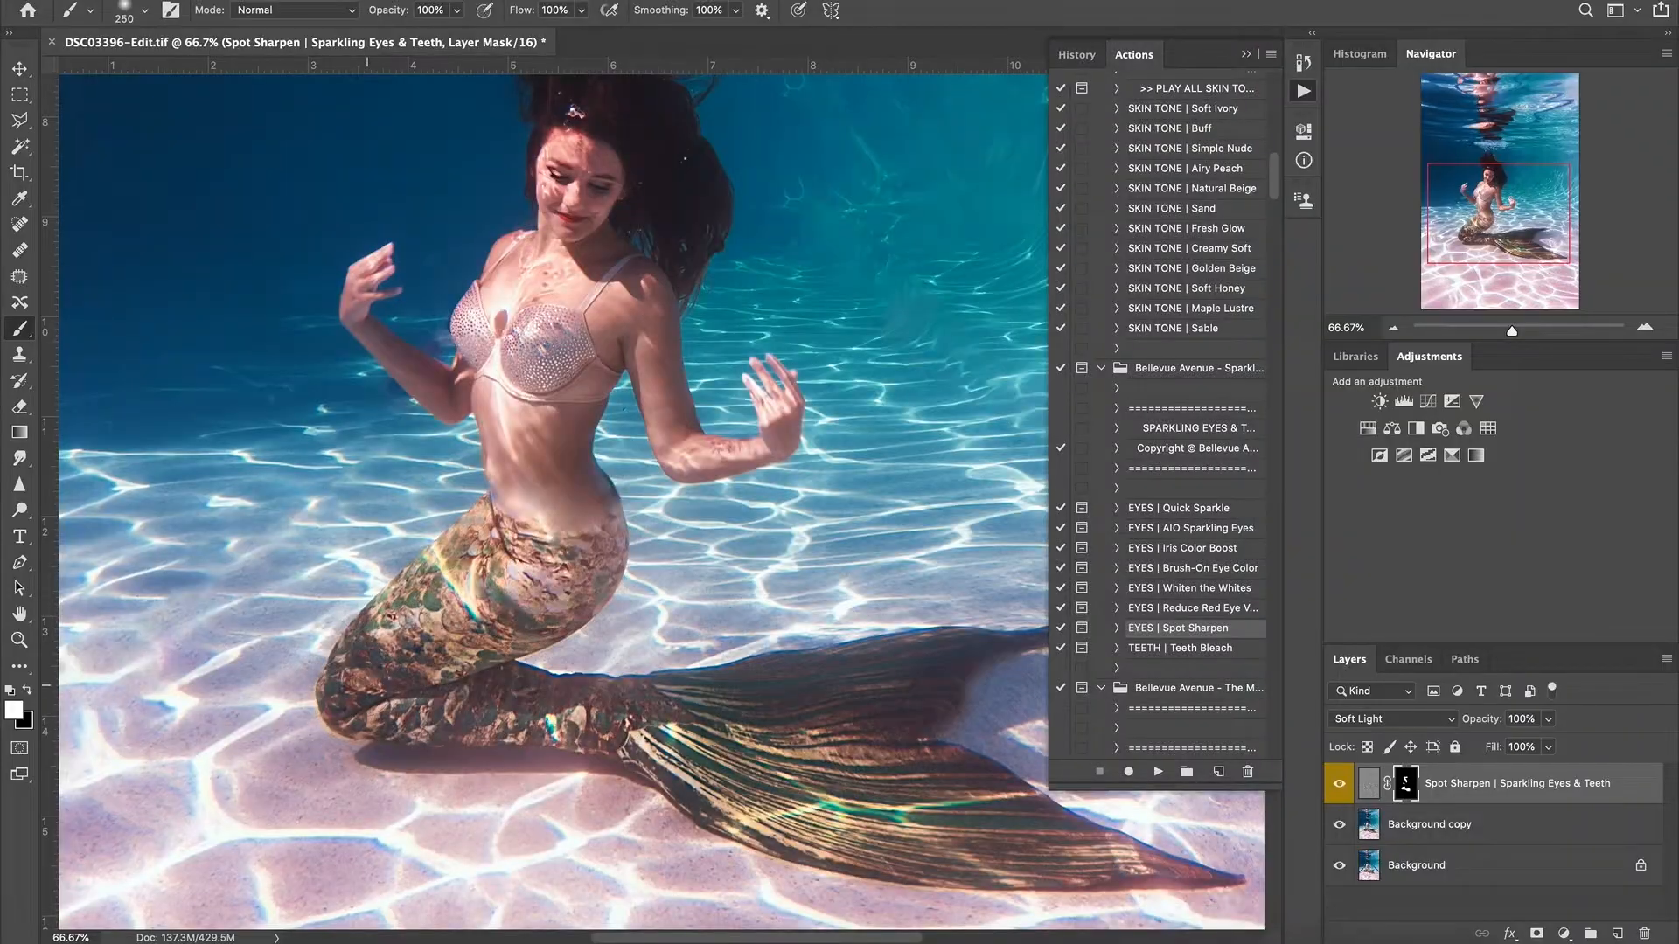
Step: Examine the sharpened mermaid both at full view and up close
left_click(1393, 329)
left_click(1393, 329)
left_click(1393, 329)
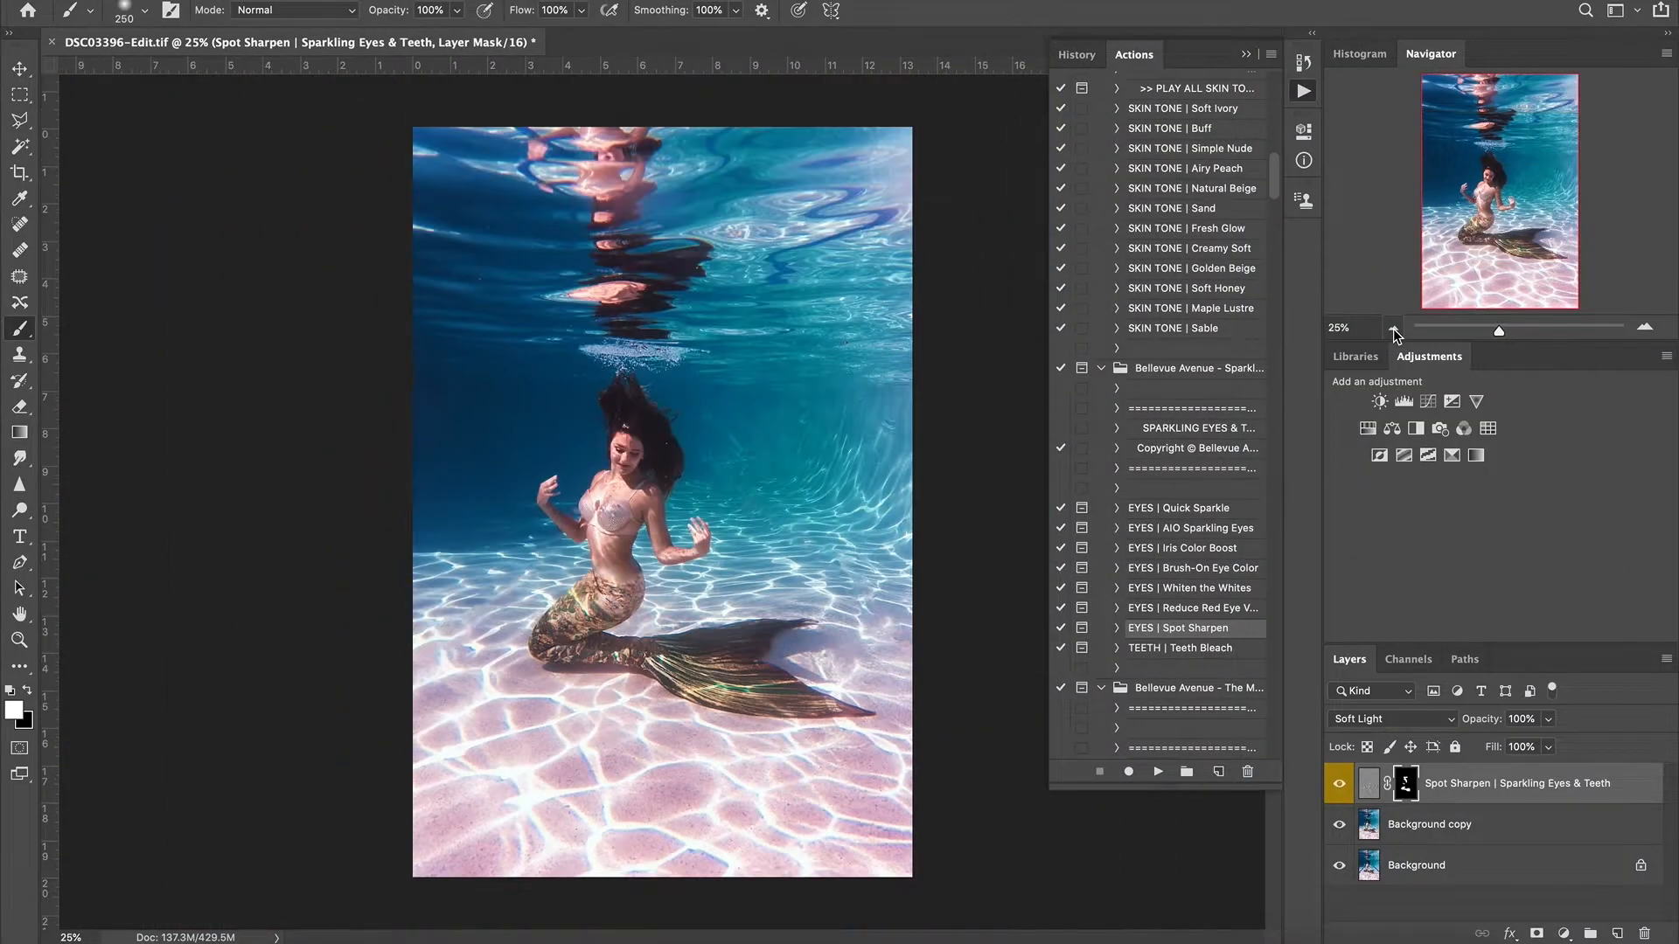
left_click(1644, 330)
left_click(1644, 330)
left_click(1644, 329)
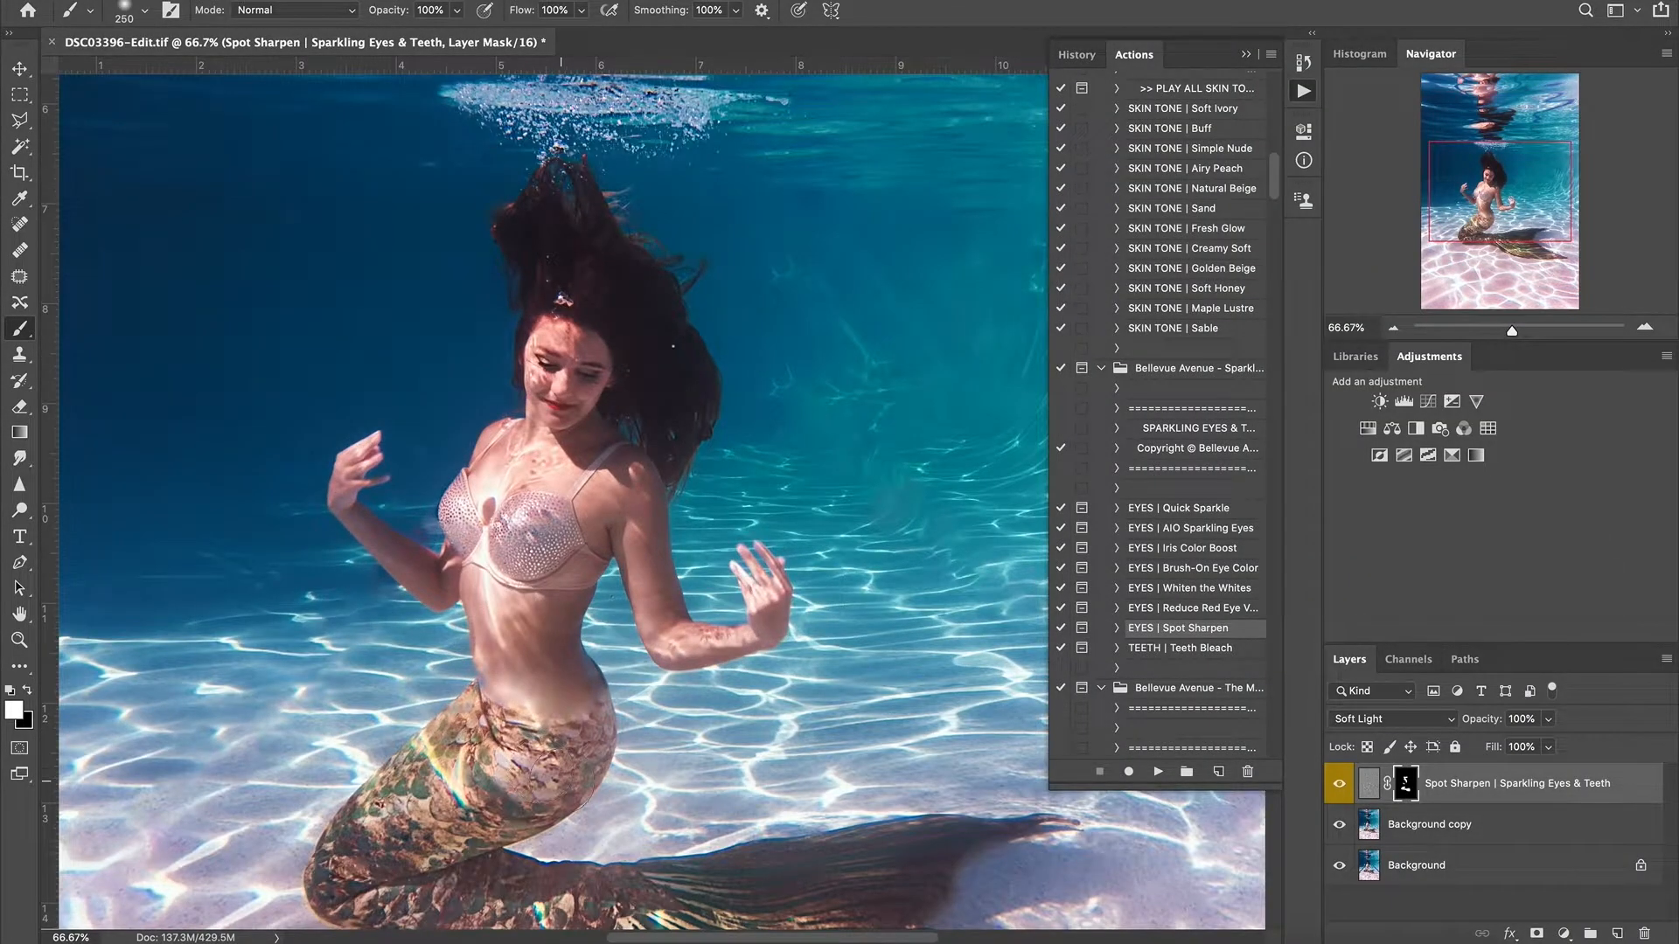
left_click(1393, 328)
left_click(1393, 329)
left_click(1393, 329)
left_click(1644, 330)
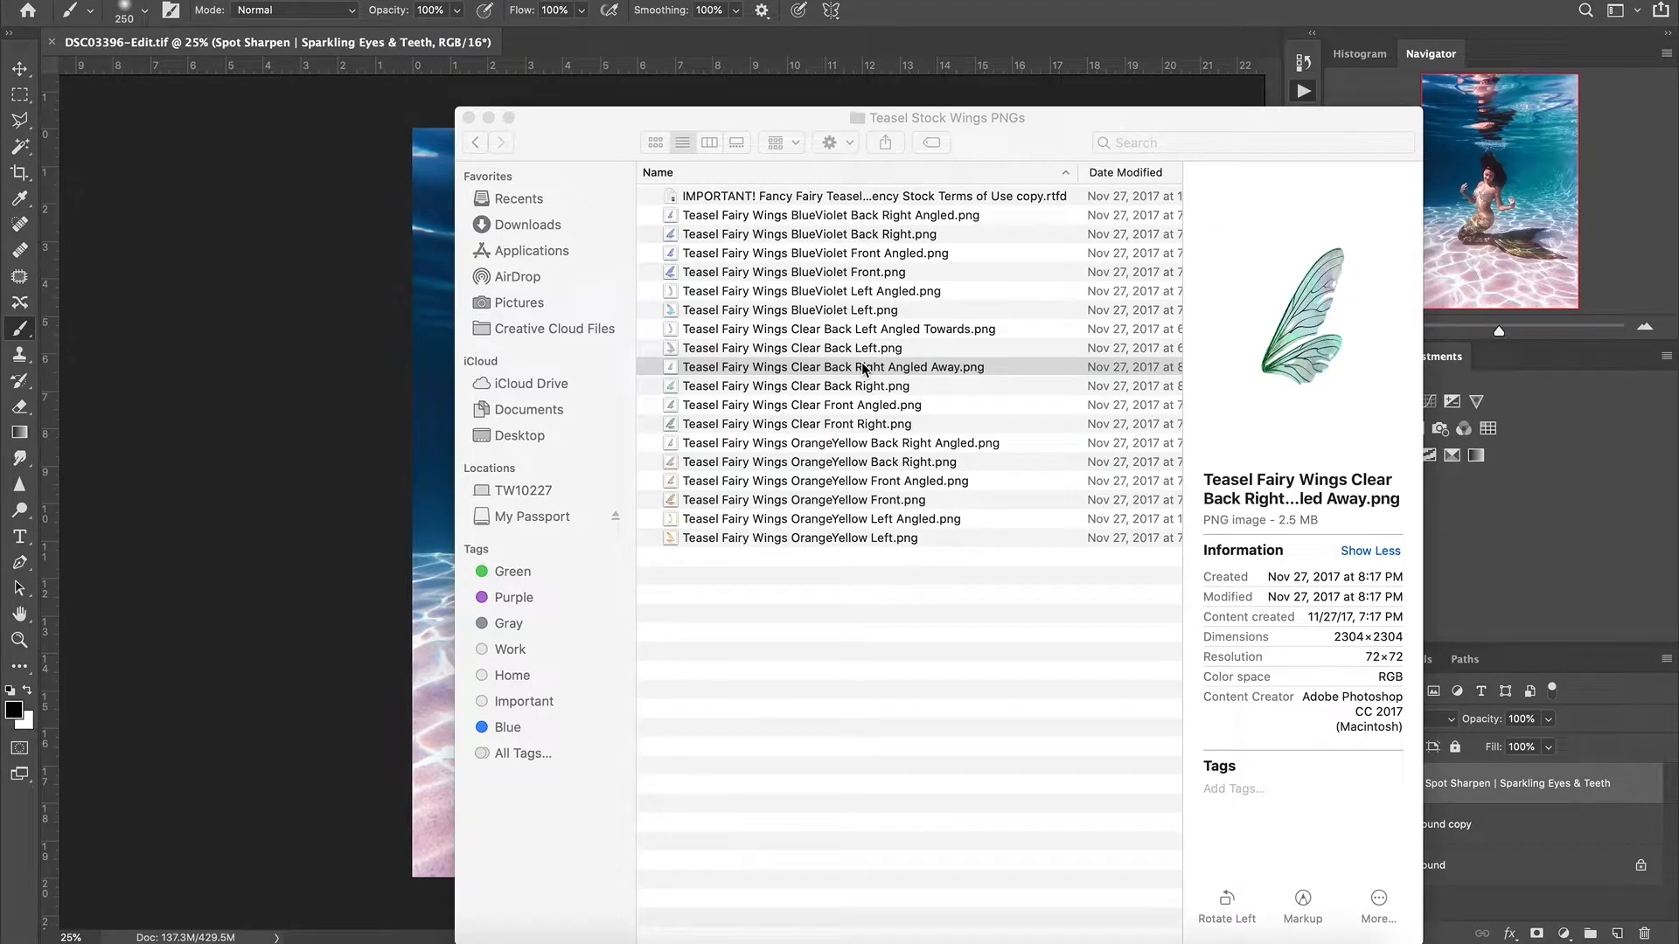
Step: Place Teasel Fairy Wings Clear Back Right.png into the photo, scale it down and position it at the mermaid's shoulder
left_click(769, 367)
left_click_drag(768, 386, 411, 520)
left_click_drag(587, 578, 713, 465)
left_click_drag(1035, 139, 727, 446)
left_click_drag(650, 508, 709, 426)
left_click_drag(806, 579, 791, 594)
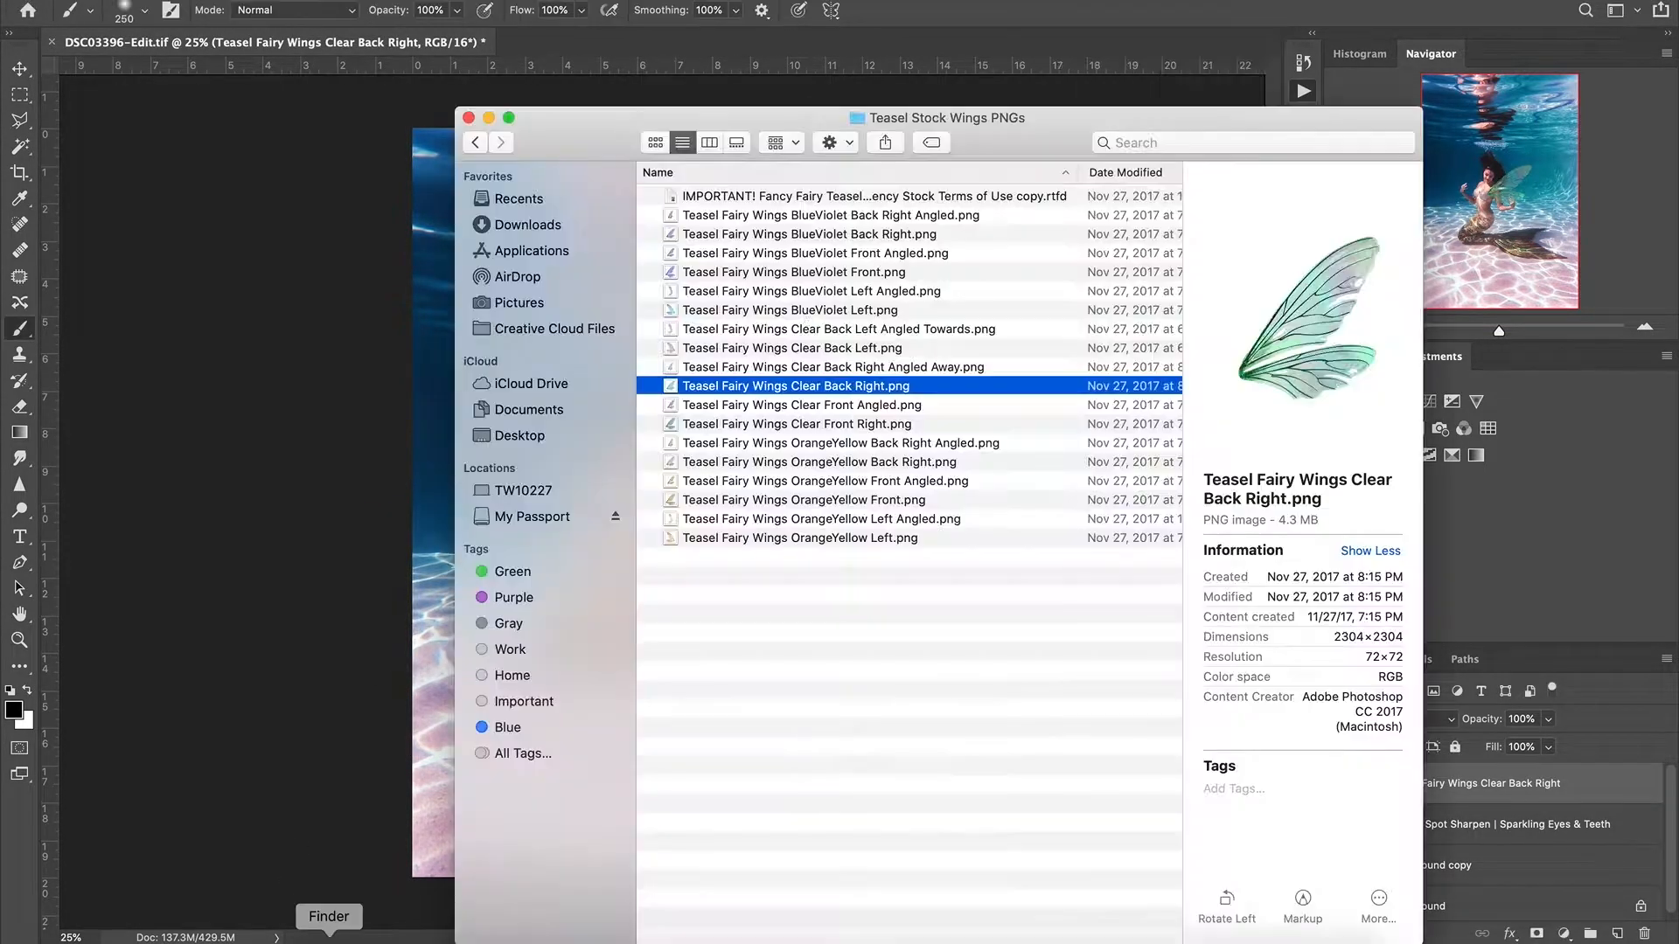
Step: Place Teasel Fairy Wings Clear Front Angled.png, scale it down and position it over the same shoulder
left_click(799, 366)
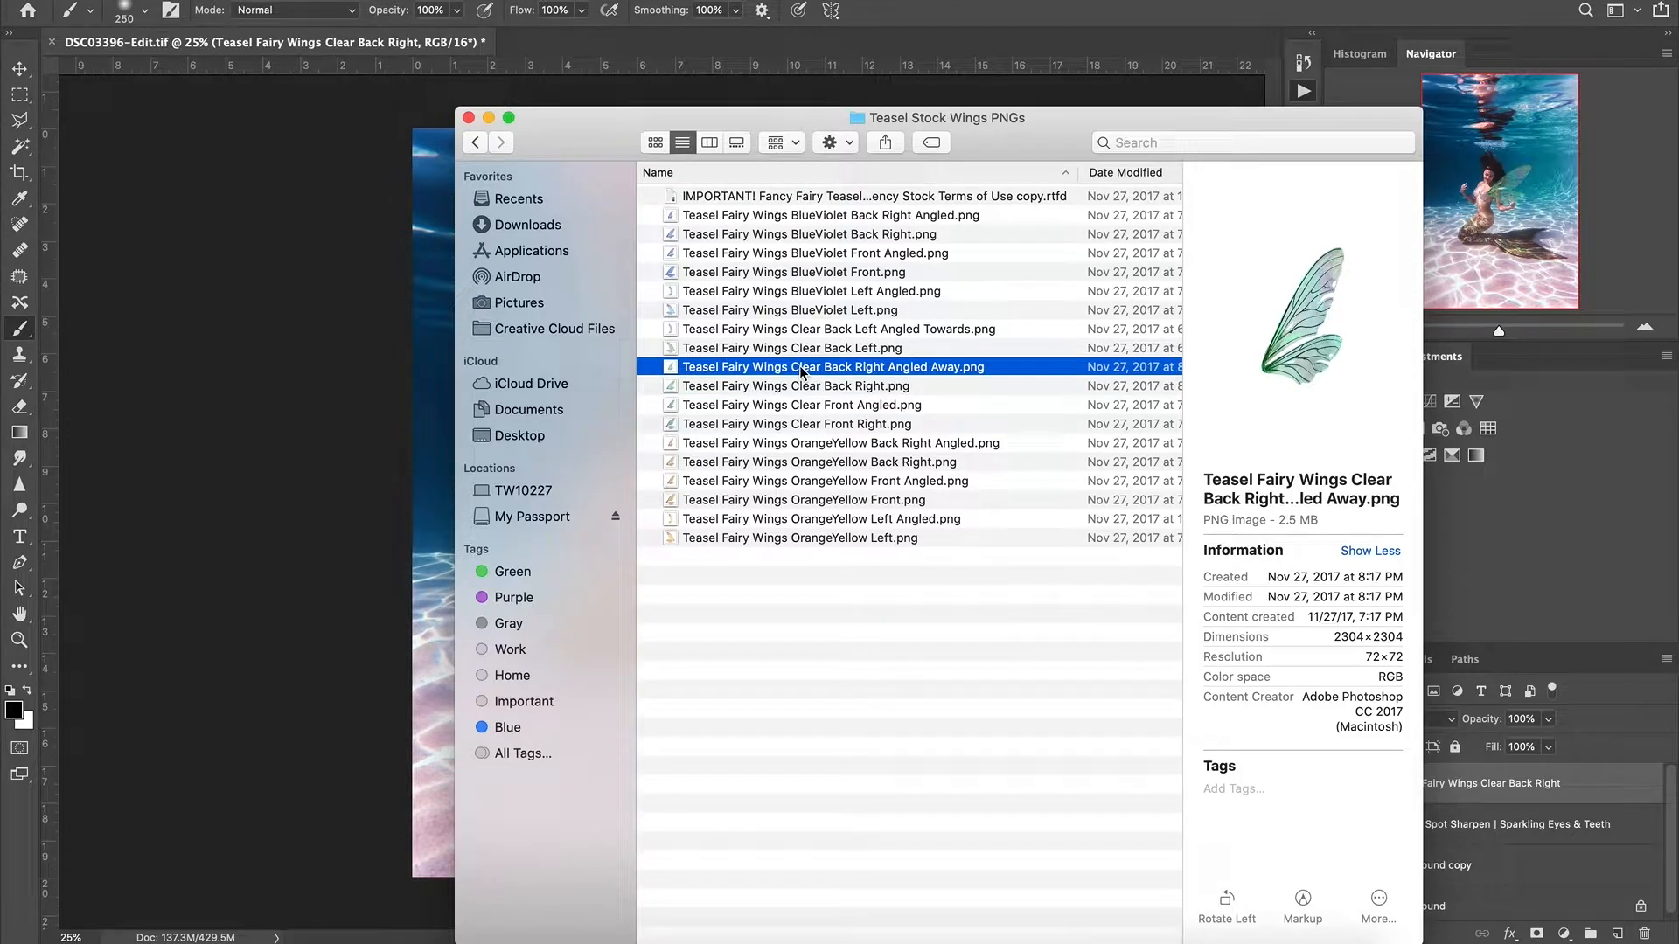
left_click(801, 405)
left_click_drag(800, 405, 612, 552)
left_click_drag(516, 665, 672, 486)
left_click_drag(791, 573, 776, 586)
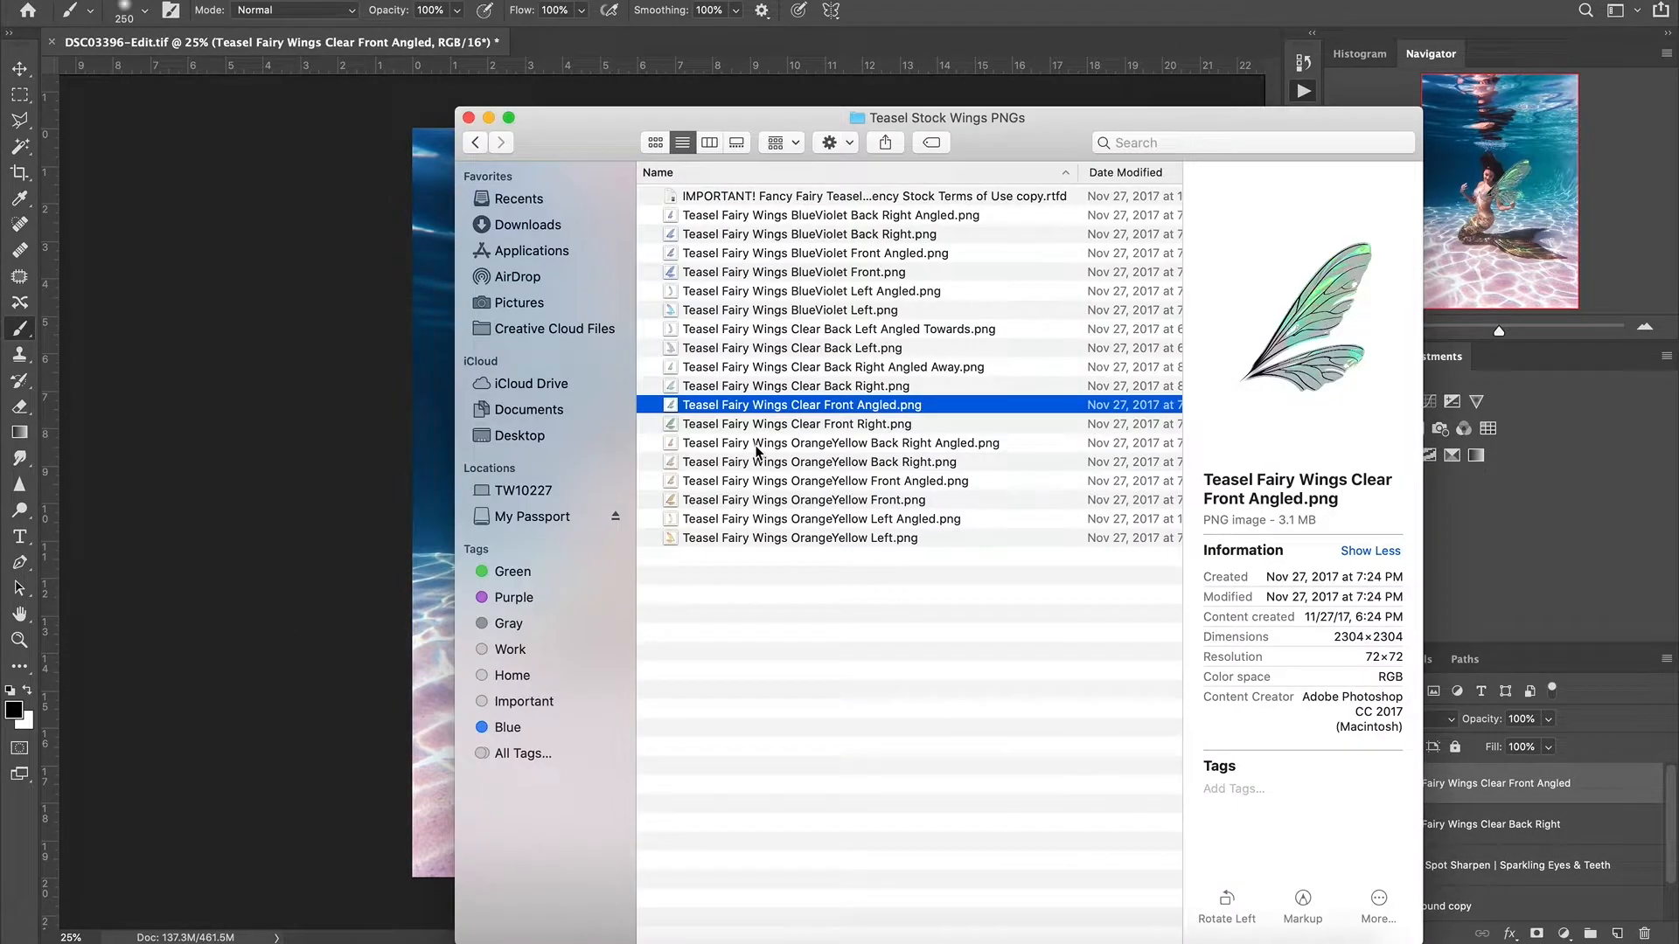
Step: Place Teasel Fairy Wings Clear Back Left Angled Towards.png, scaled to about 16.6%, and rotate it into position at the opposite shoulder
left_click(759, 349)
left_click_drag(759, 330, 426, 540)
left_click_drag(910, 751, 607, 453)
left_click_drag(521, 385, 604, 488)
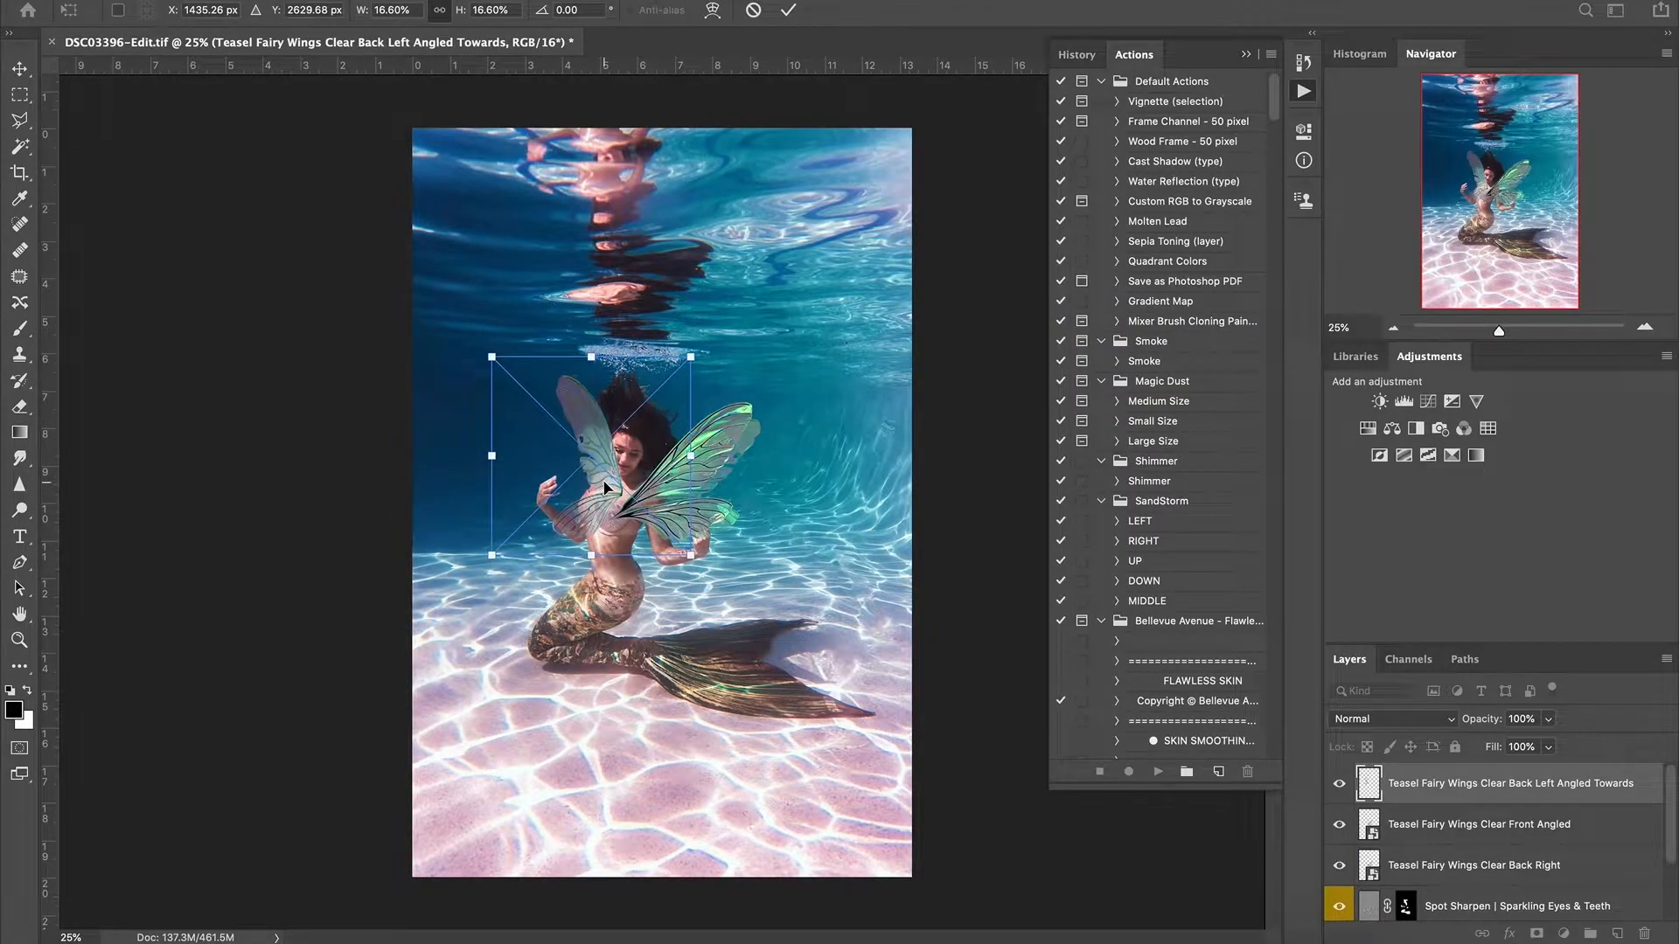
left_click_drag(702, 348, 727, 390)
left_click_drag(603, 481, 600, 481)
key("Return")
Step: Select the mermaid's hair, upper body and raised arm on the Background copy layer with the Quick Selection tool
scroll(1466, 787, "down", 3)
left_click(1442, 859)
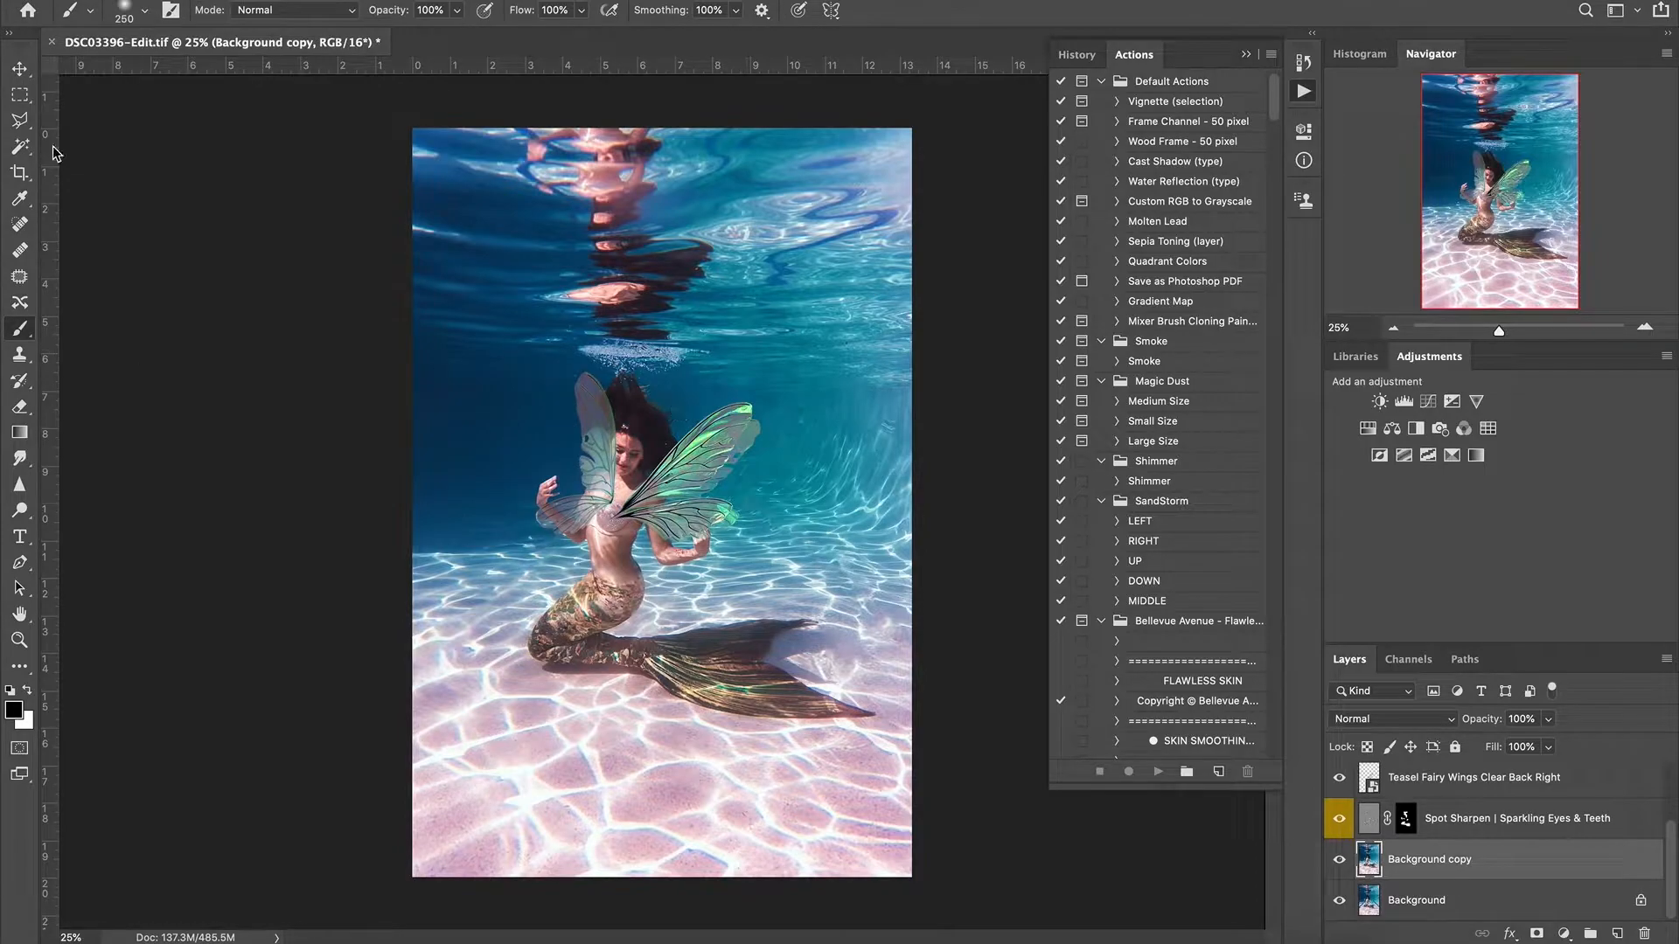
key("w")
left_click_drag(642, 488, 632, 407)
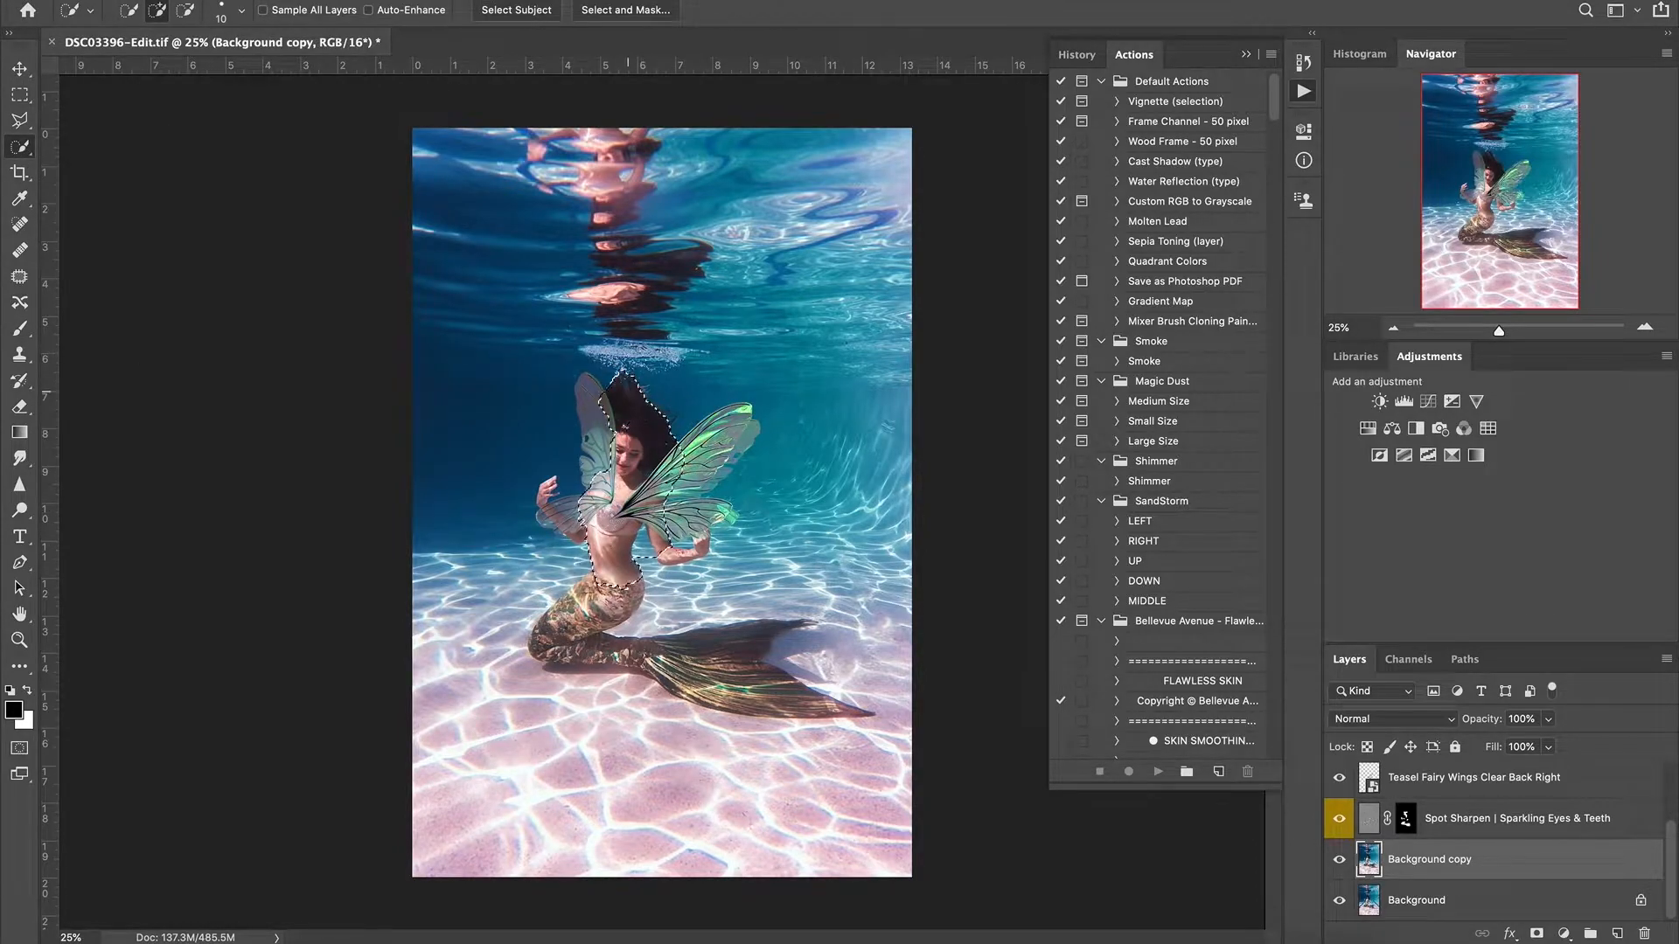
left_click_drag(577, 529, 551, 494)
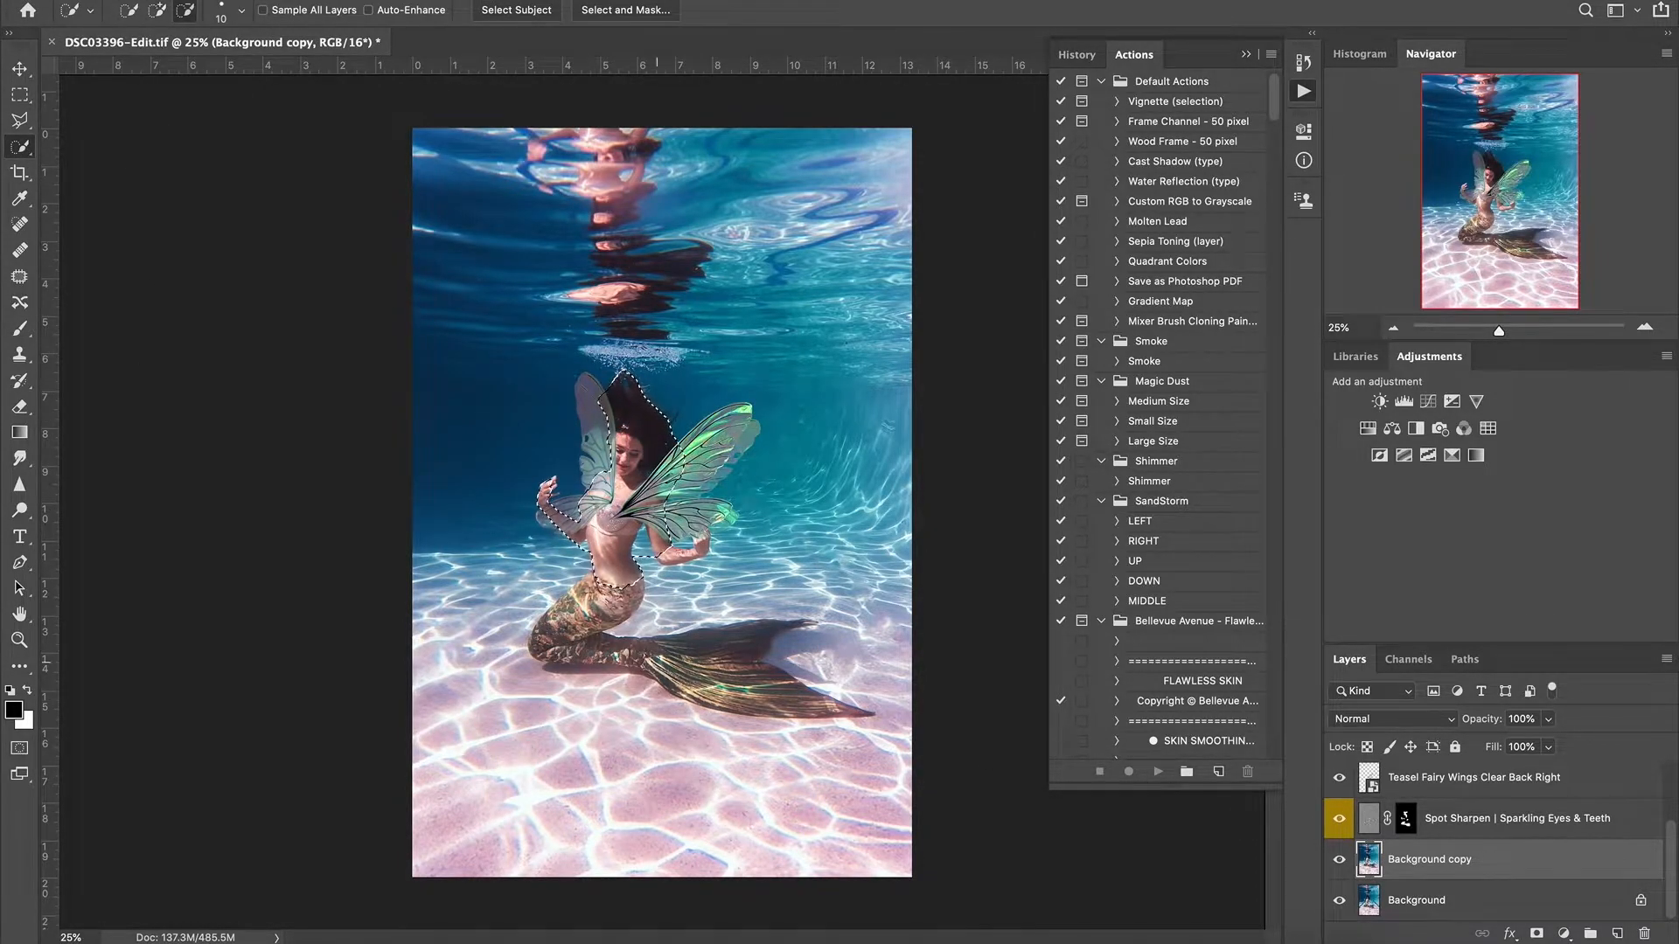
left_click(647, 544, "alt")
scroll(1400, 814, "up", 1)
left_click(1486, 865)
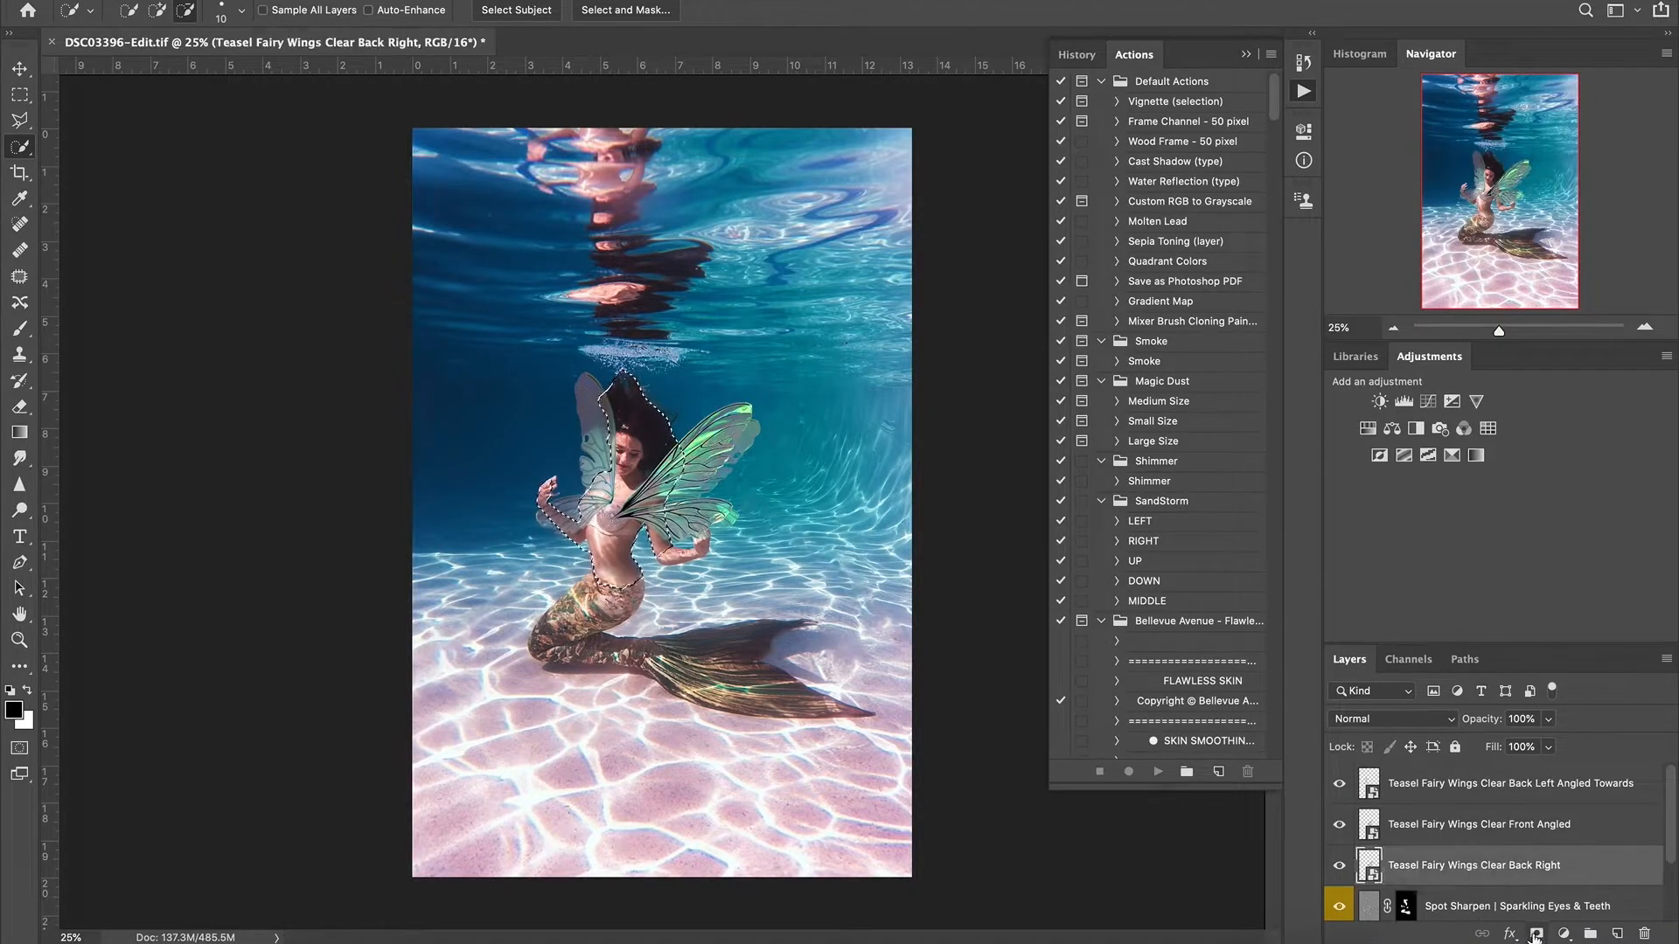
left_click(1535, 934)
key("super+z")
Step: Mask the Clear Front Angled wing layer with the inverted body selection and hide the Clear Back Right layer
left_click(1494, 830)
left_click(1535, 934)
key("super+z")
key("super+shift+i")
left_click(1533, 935)
left_click(1339, 864)
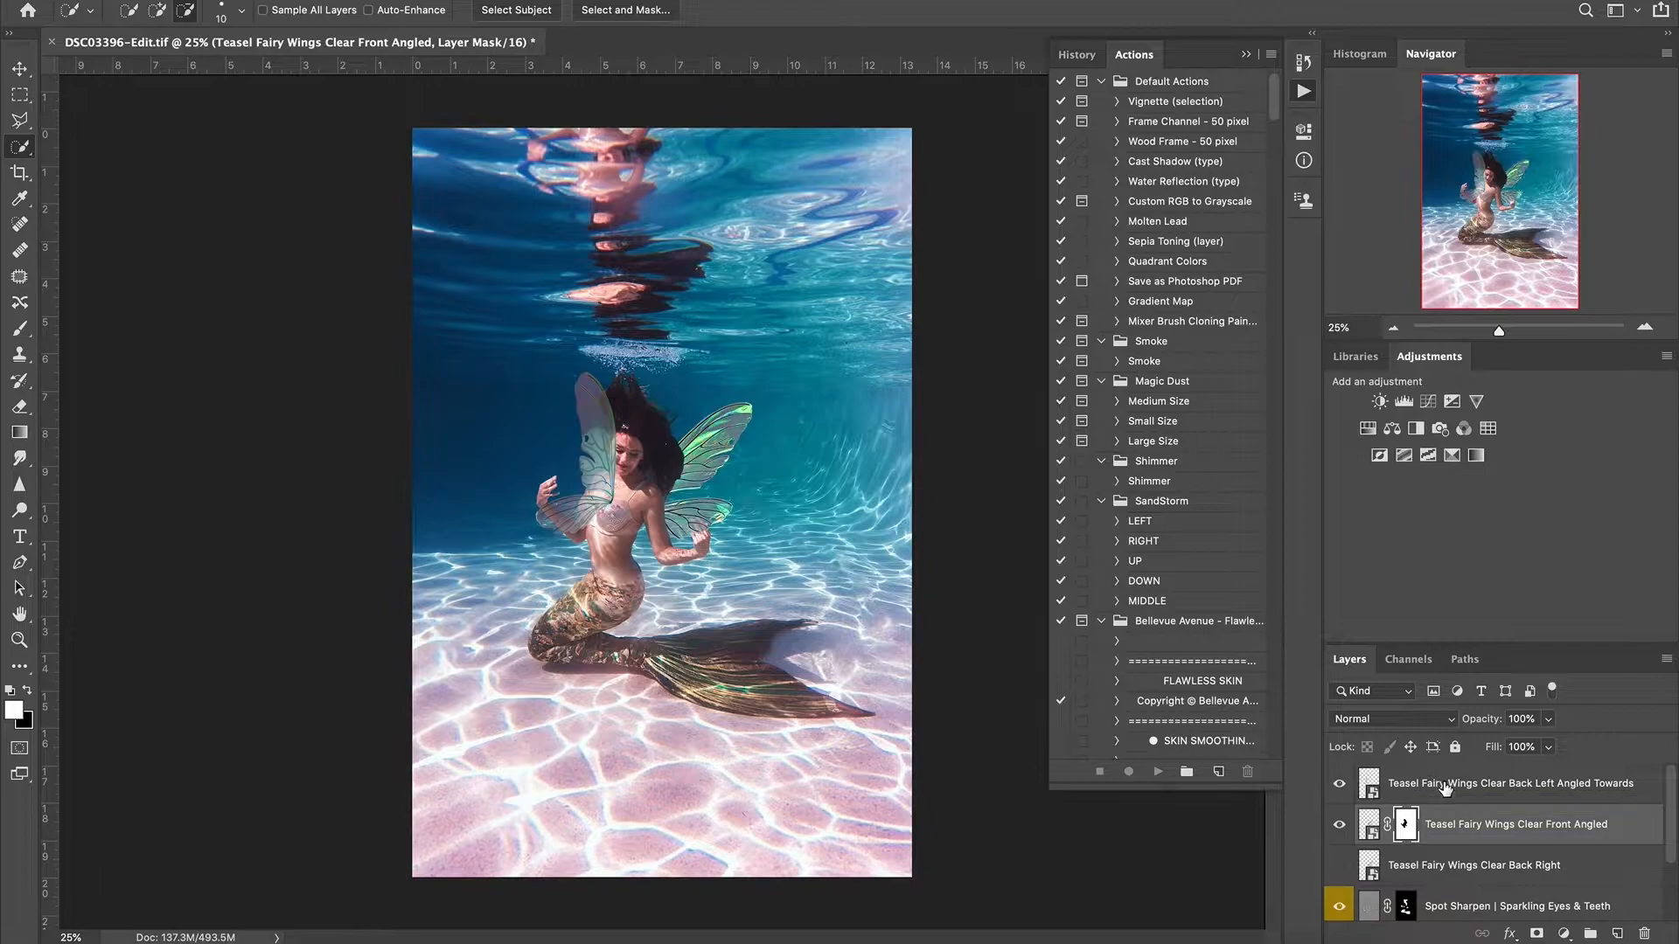
Step: Restore the body selection and use it to mask the Clear Back Left Angled Towards wing layer
left_click(1487, 784)
key("super+shift+d")
left_click(1536, 934)
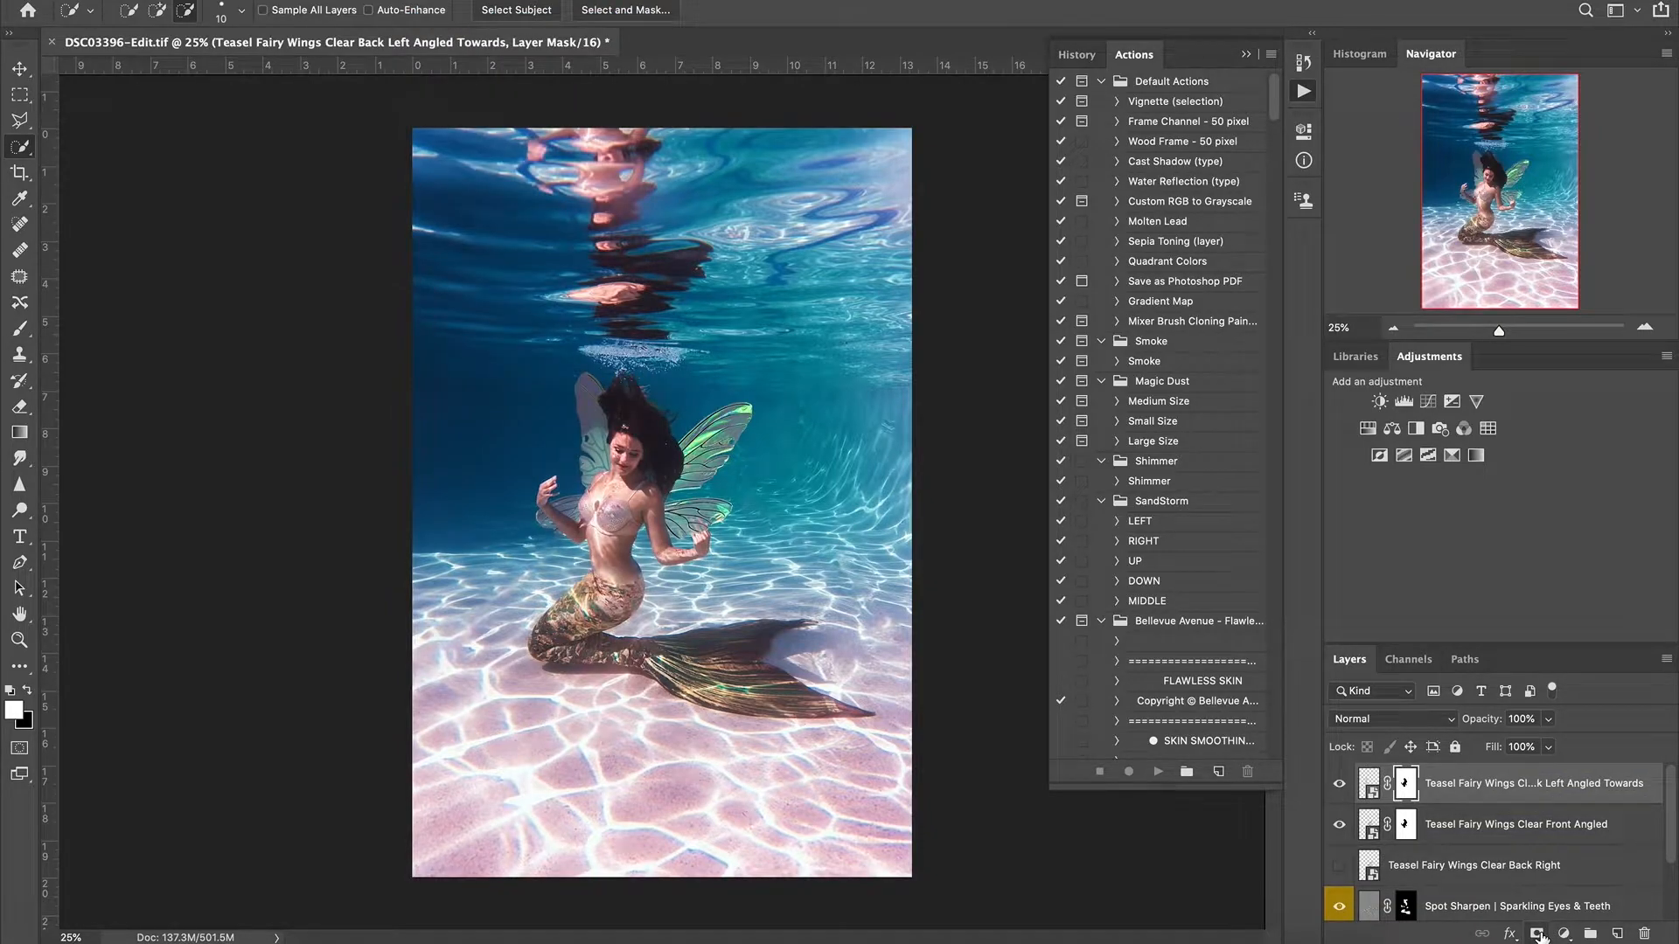
Step: Paint white on the Clear Front Angled layer mask at 100% zoom to bring the wing's base back over the hair
key("super+1")
key("b")
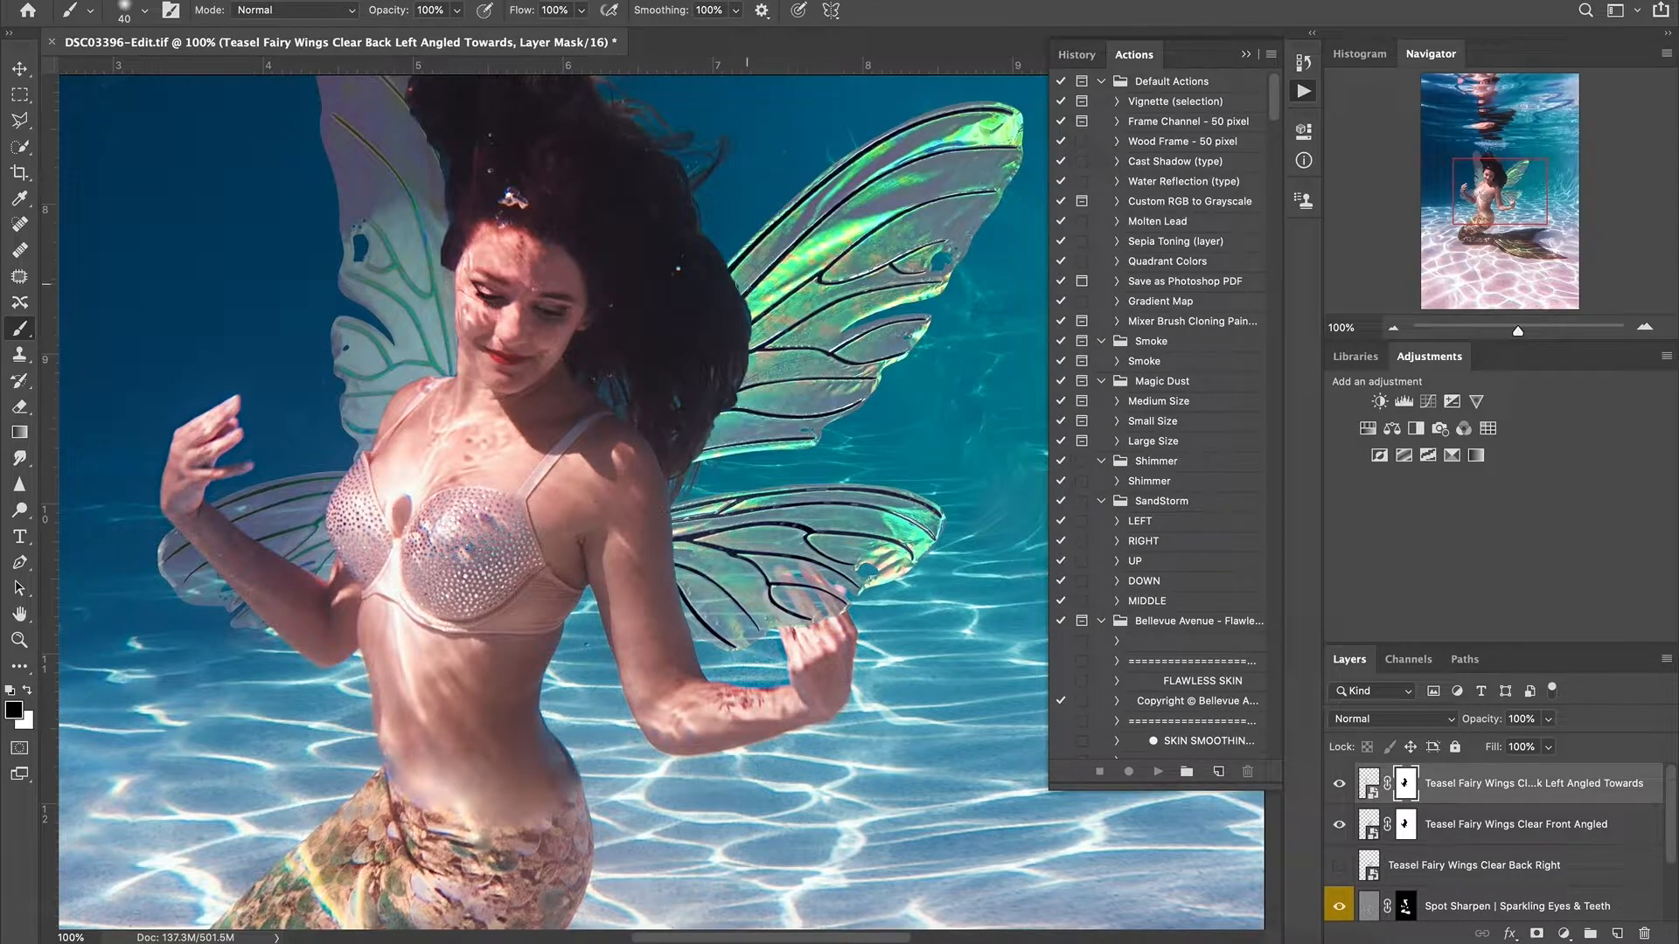
left_click(1406, 822)
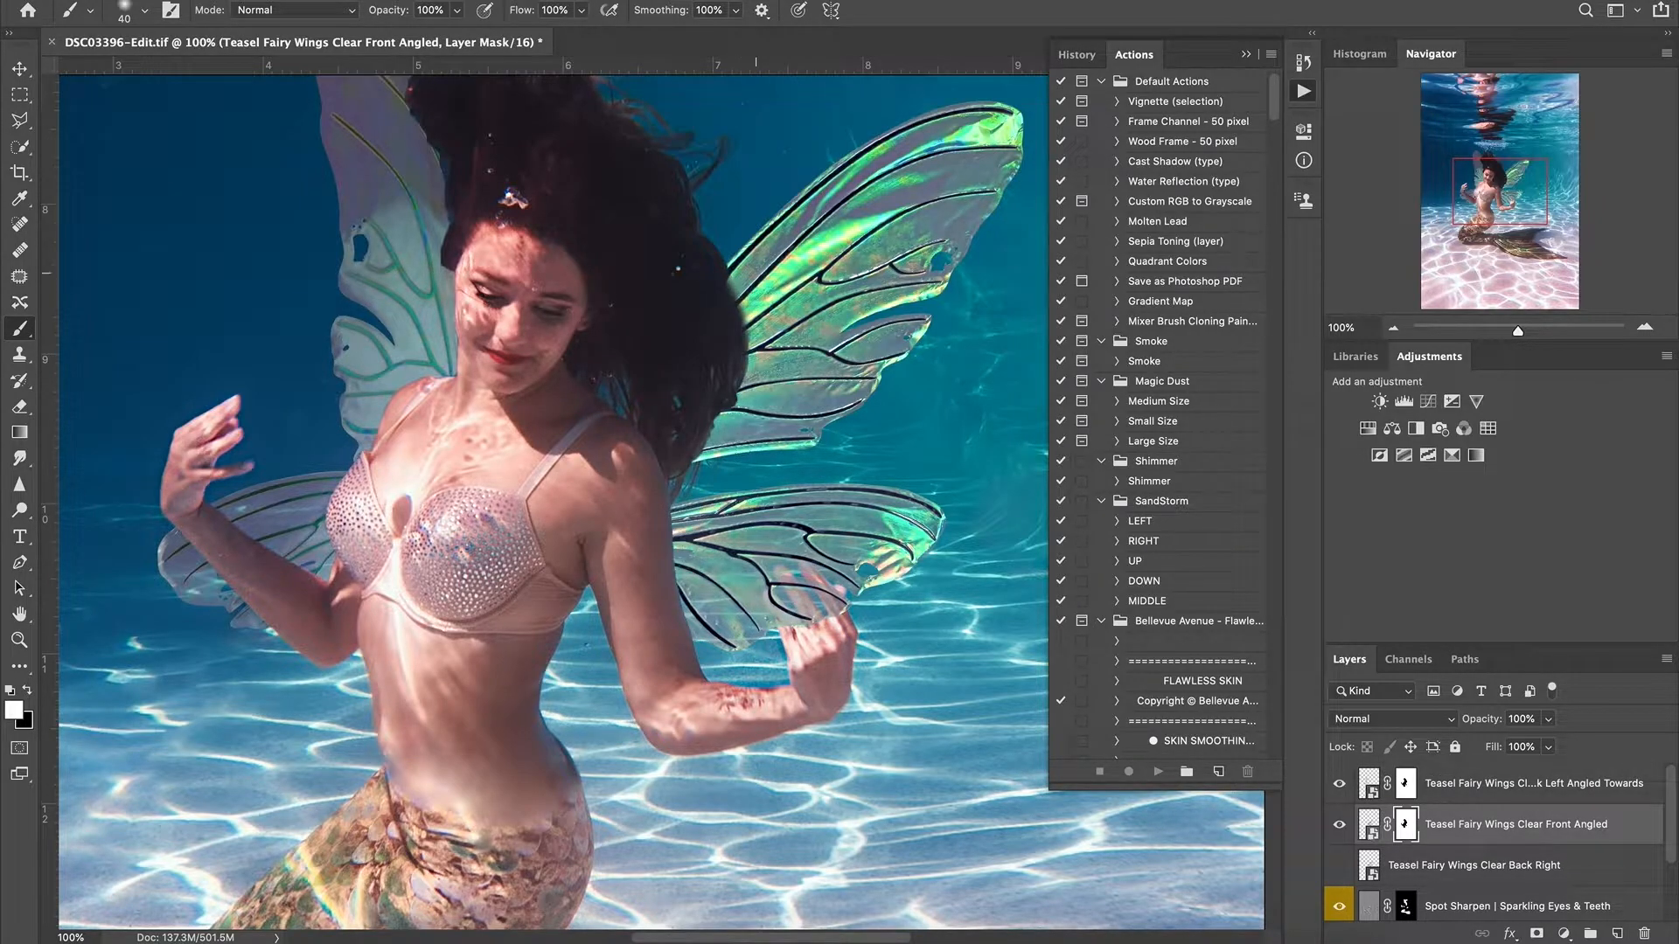
mouse_move(733, 396)
left_mouse_down()
mouse_move(704, 367)
mouse_move(682, 451)
mouse_move(762, 281)
left_mouse_up()
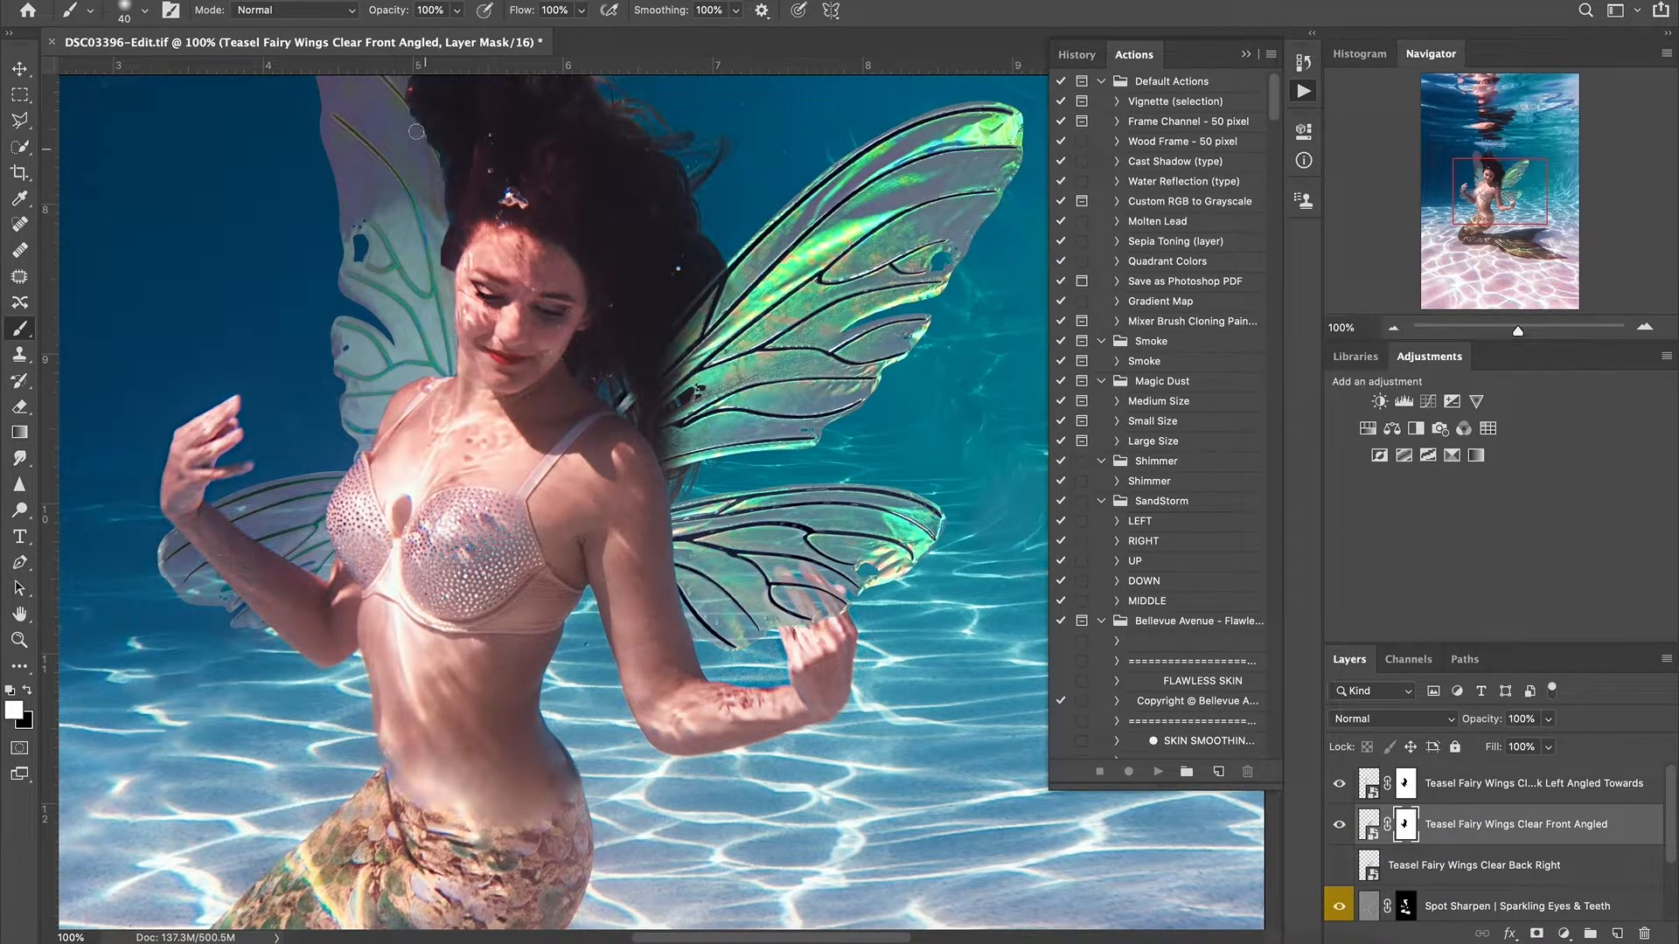
Step: Touch up the Clear Front Angled layer mask where the wing meets the hair beside the shoulder strap
key("alt+bracketright")
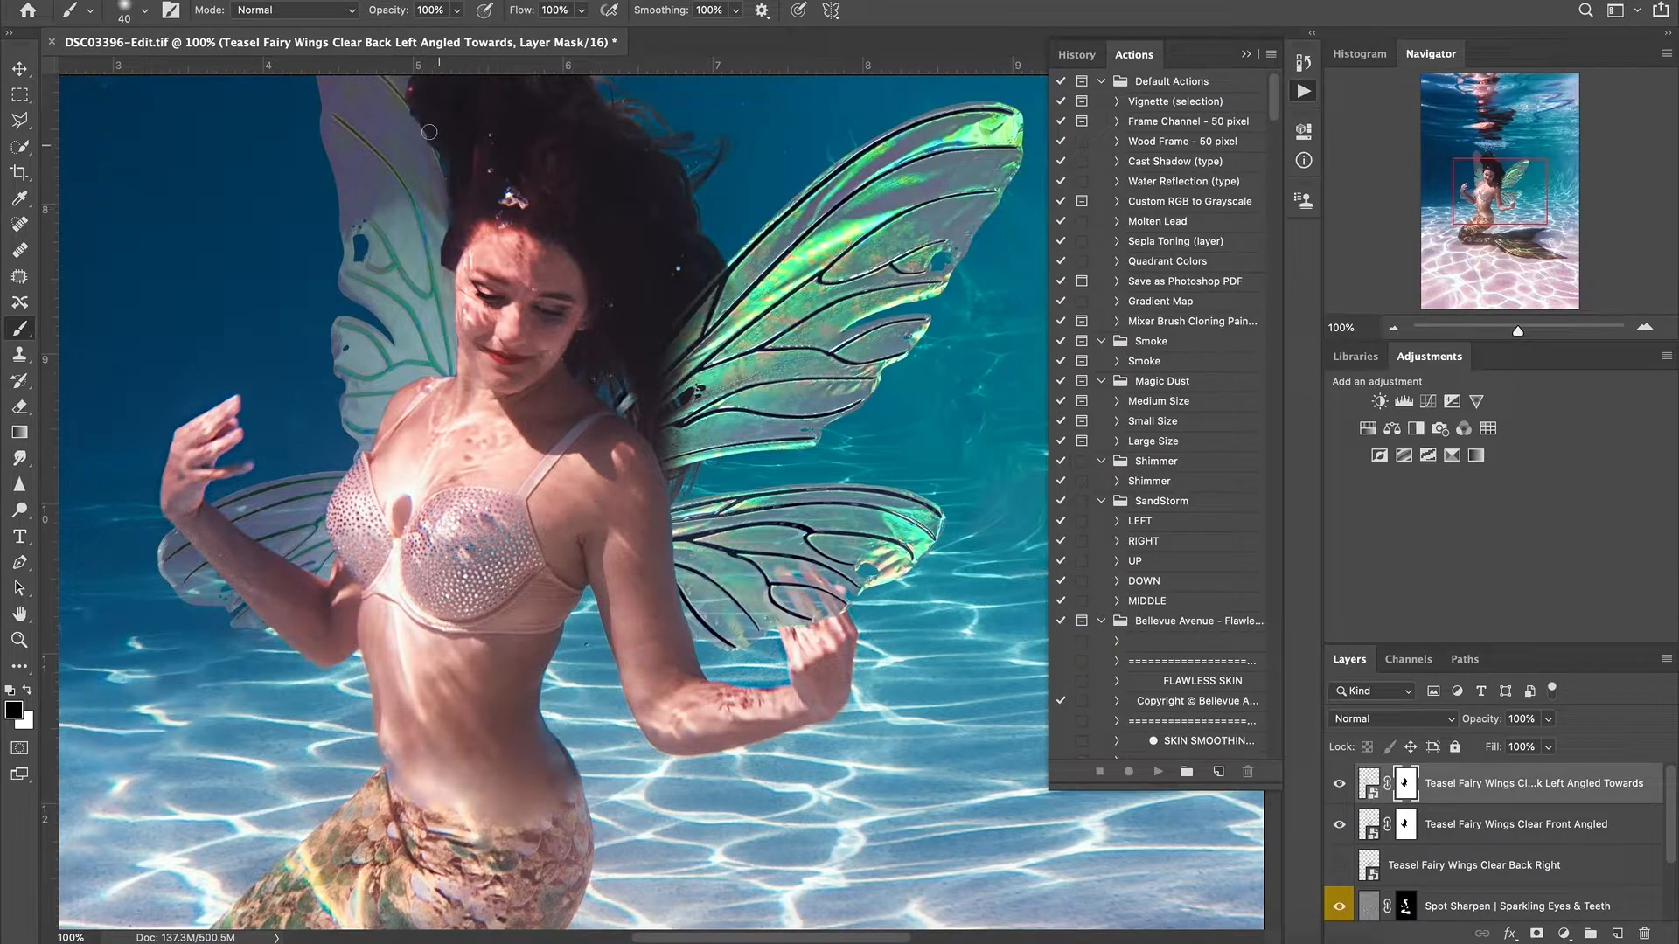
left_click(1392, 328)
left_click(1392, 329)
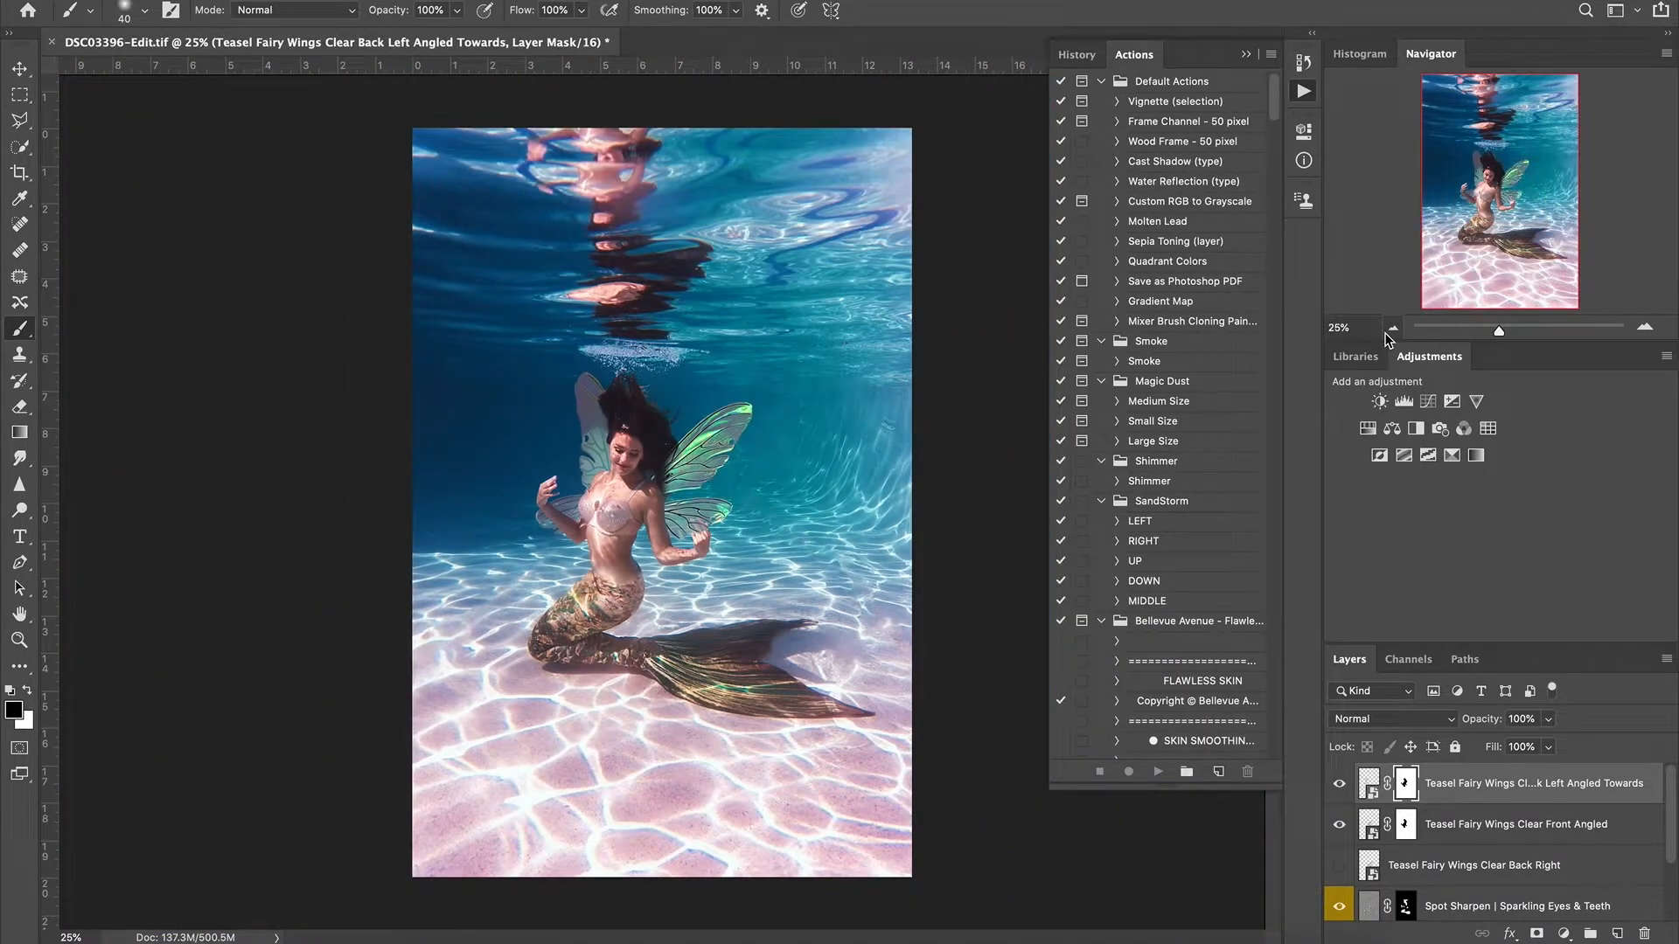
left_click(1648, 330)
left_click(1649, 330)
left_click(1649, 331)
left_click(1648, 330)
left_click(1648, 330)
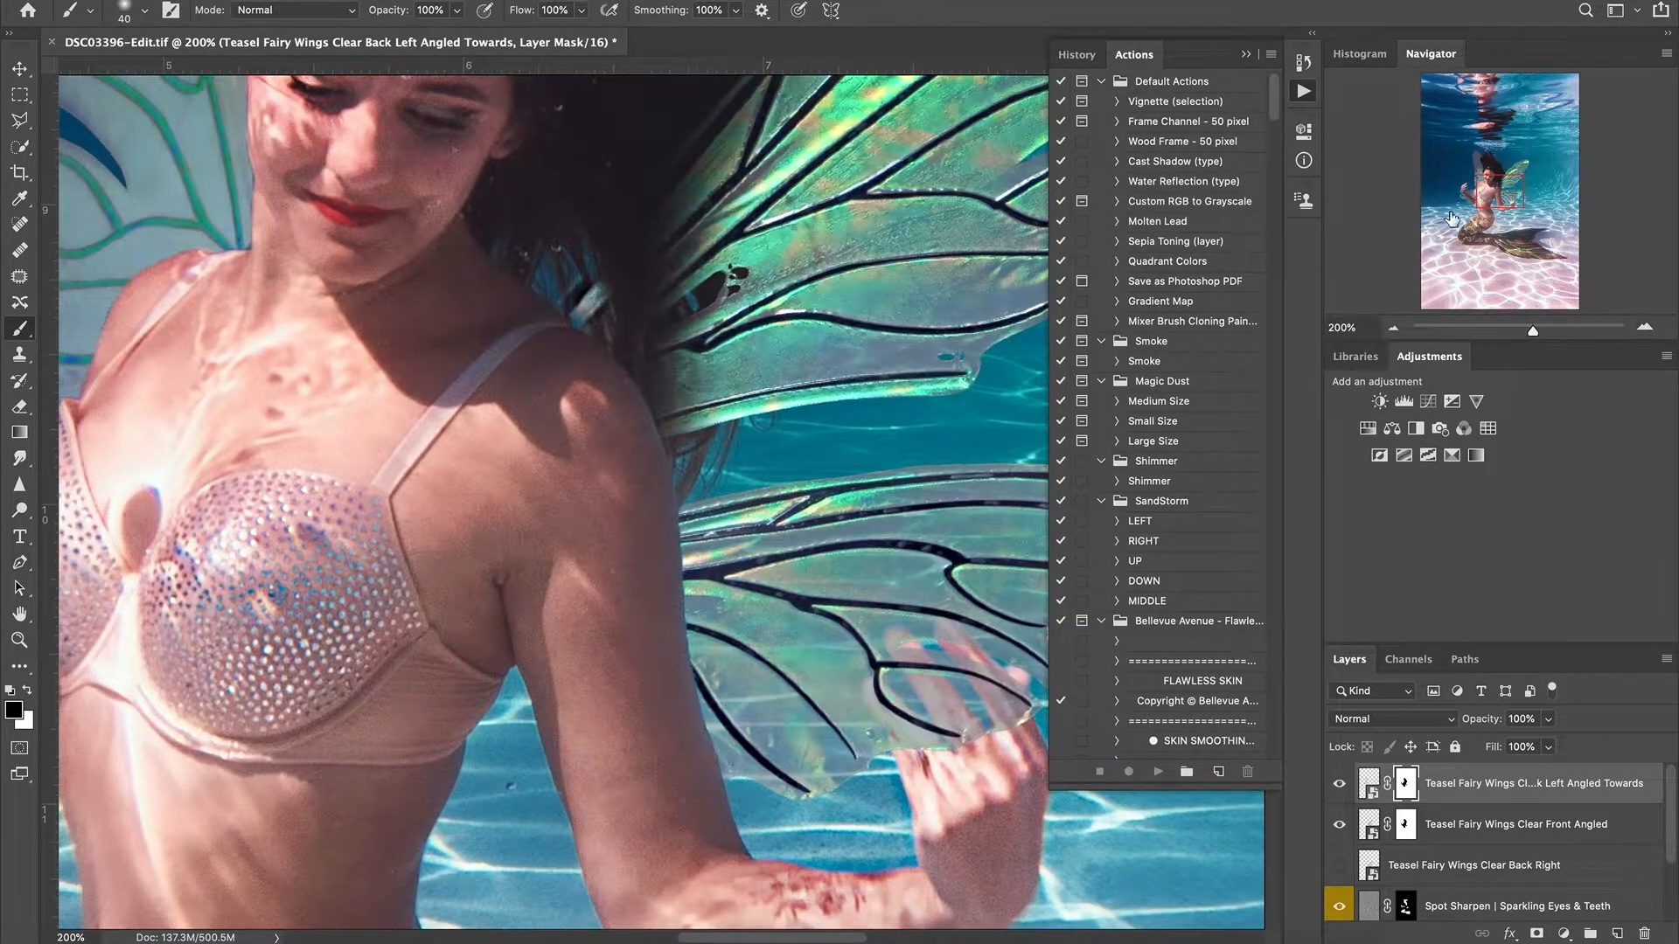
key("alt+bracketleft")
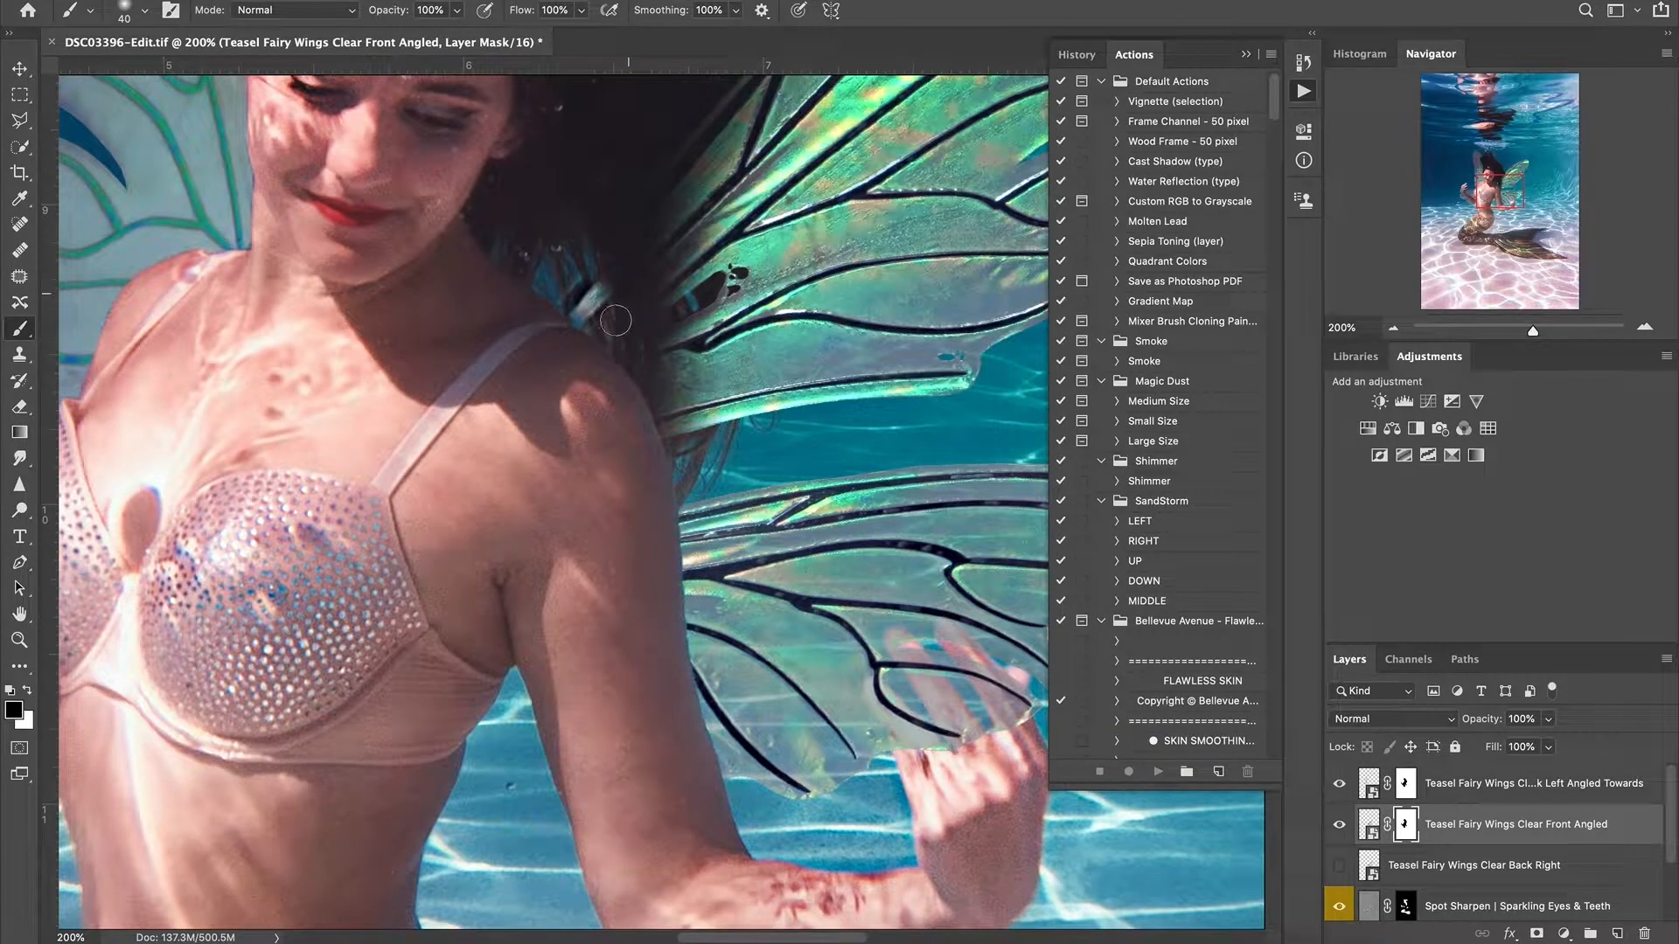
left_click_drag(606, 286, 619, 277)
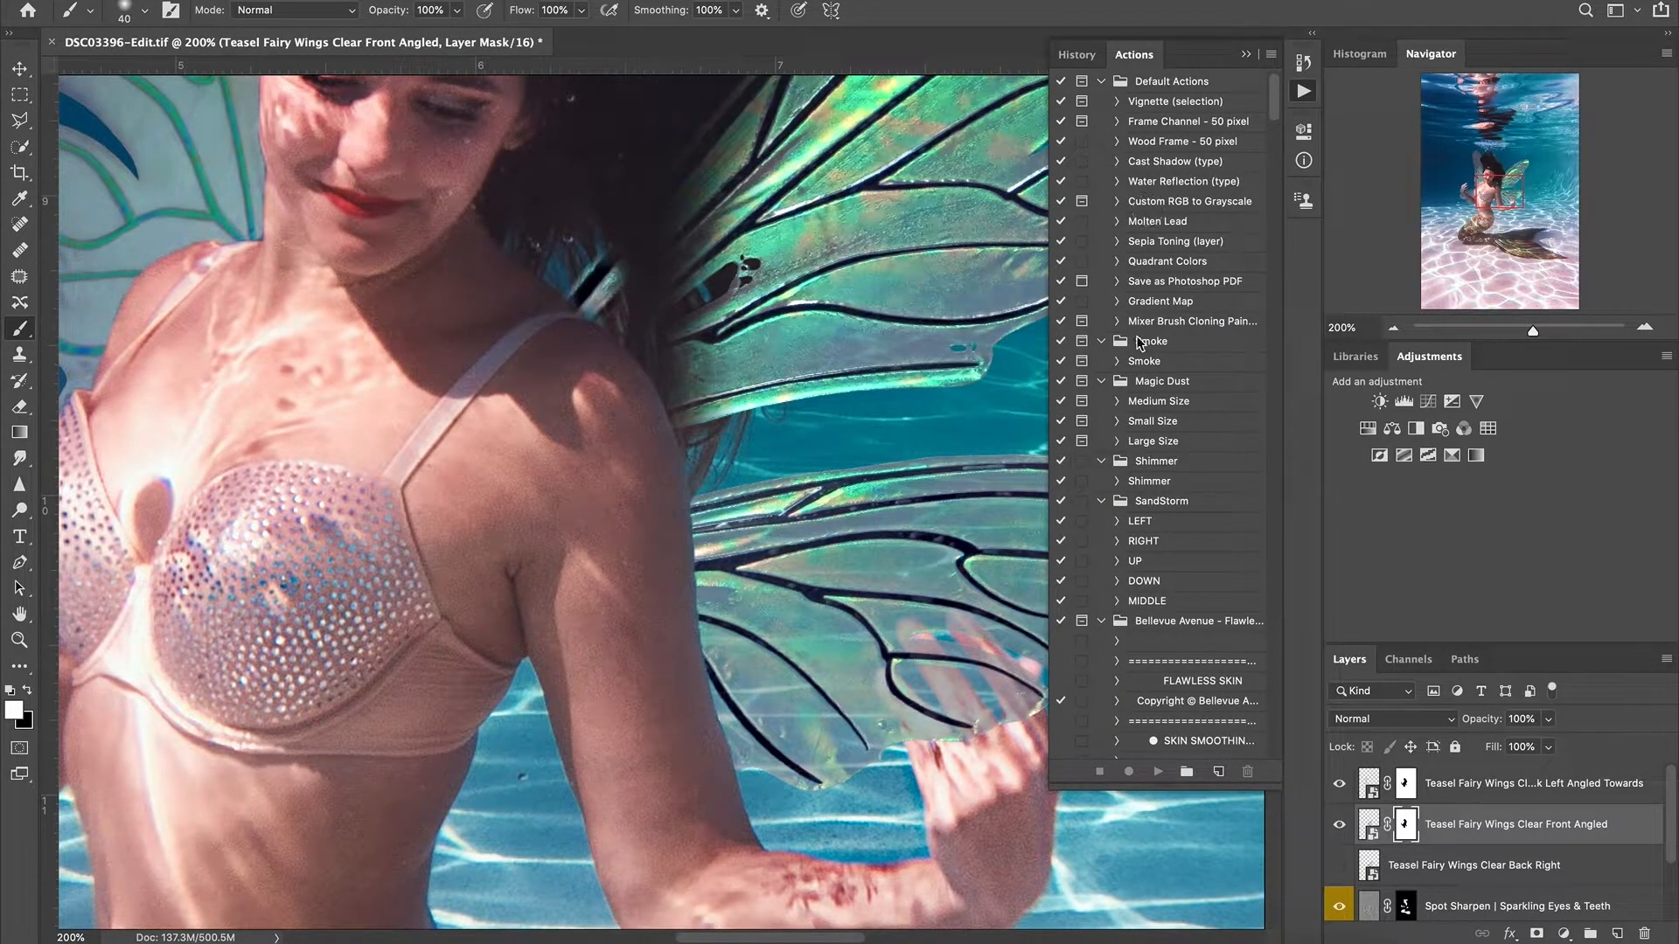
Step: Inspect the Front Angled wing's edge against the hair at full view and up close
left_click(1393, 329)
left_click(1393, 329)
left_click(1393, 329)
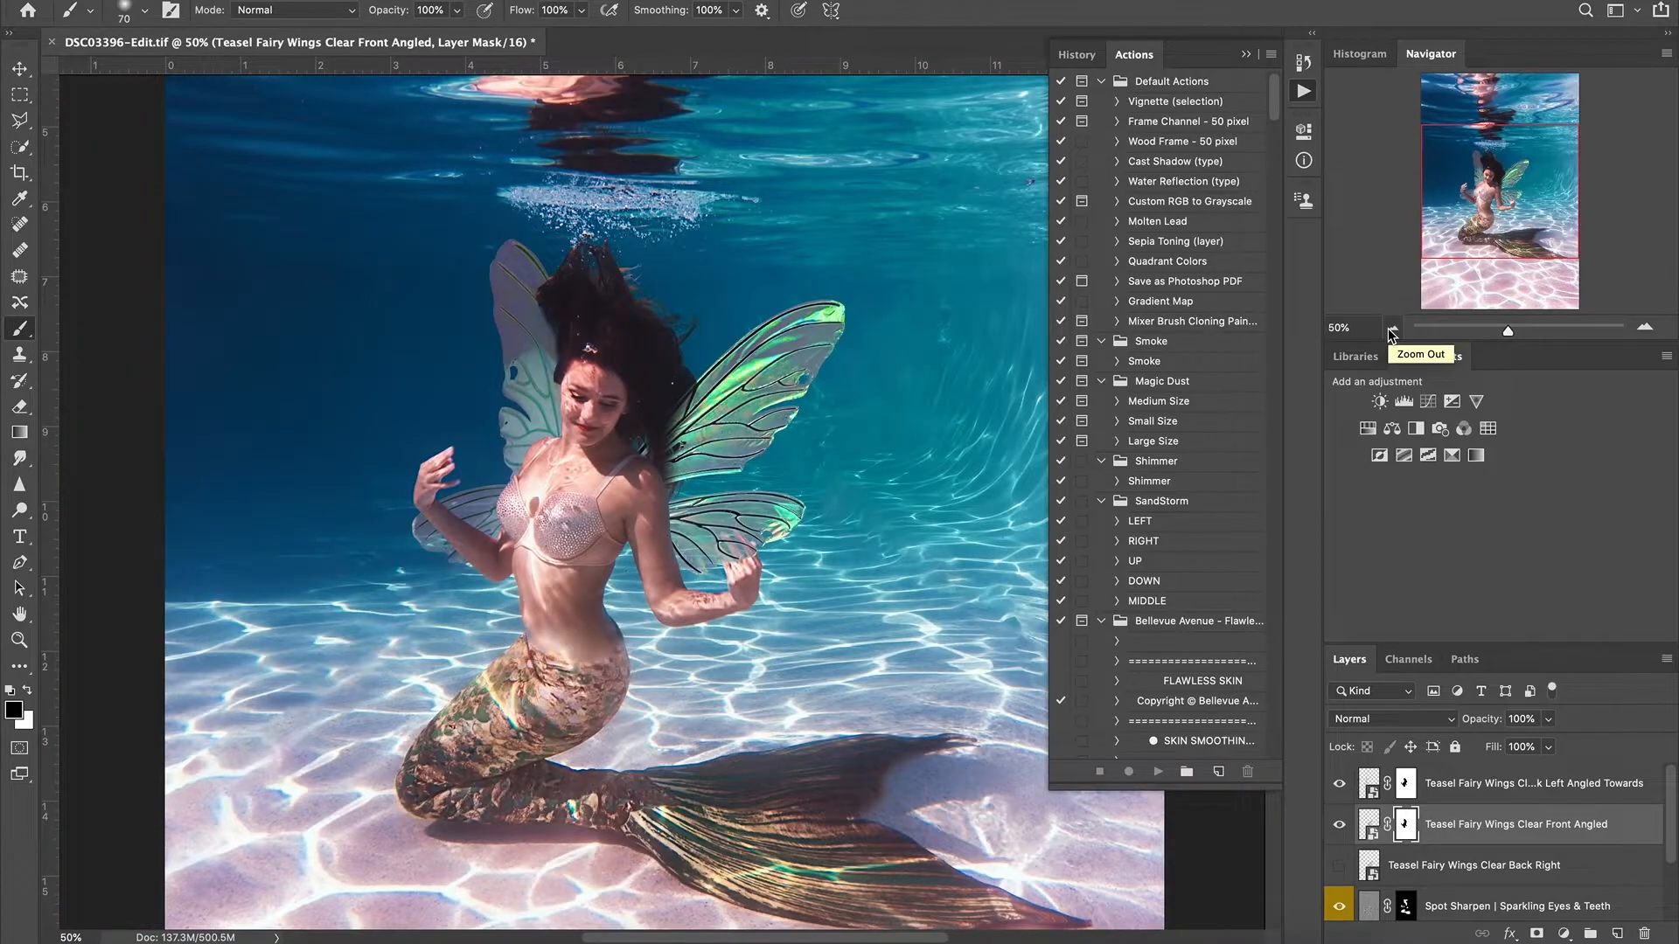
left_click(1645, 328)
left_click(1645, 328)
left_click(1645, 328)
left_click(1645, 328)
left_click_drag(1503, 200, 1505, 184)
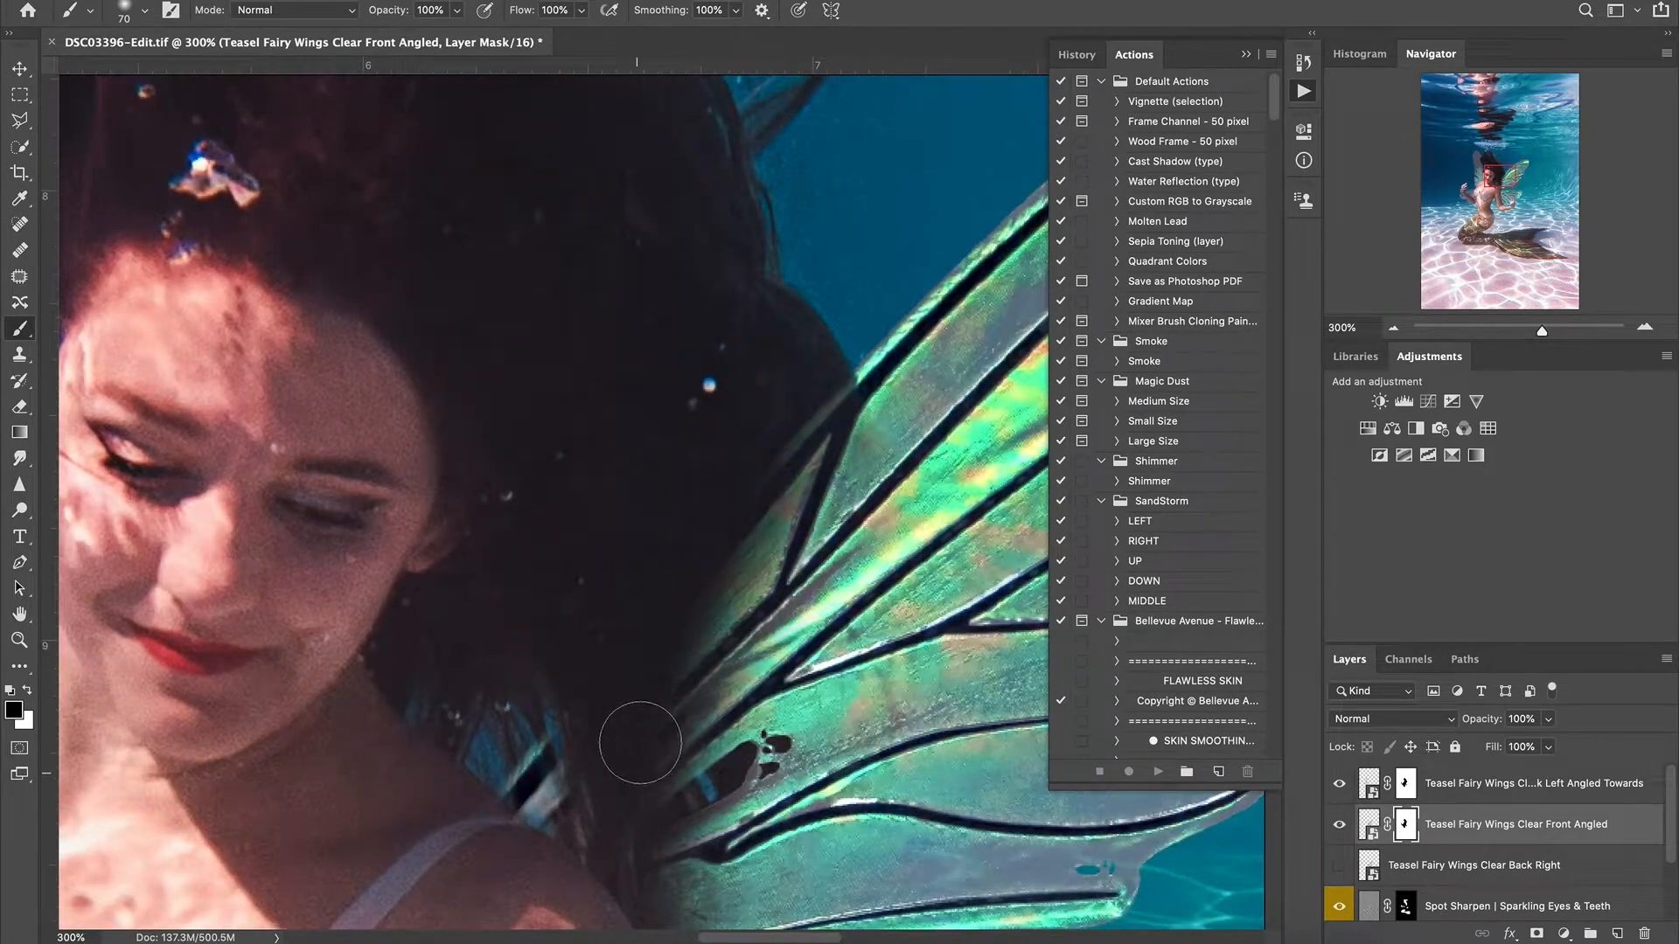
left_click(1393, 328)
Step: Apply Hue/Saturation to the Clear Front Angled wing with Hue -33, Saturation -28 and Lightness -10
left_click(1487, 784)
left_click(1367, 823)
left_click(258, 2)
mouse_move(320, 16)
left_click(525, 120)
left_click_drag(871, 198, 862, 297)
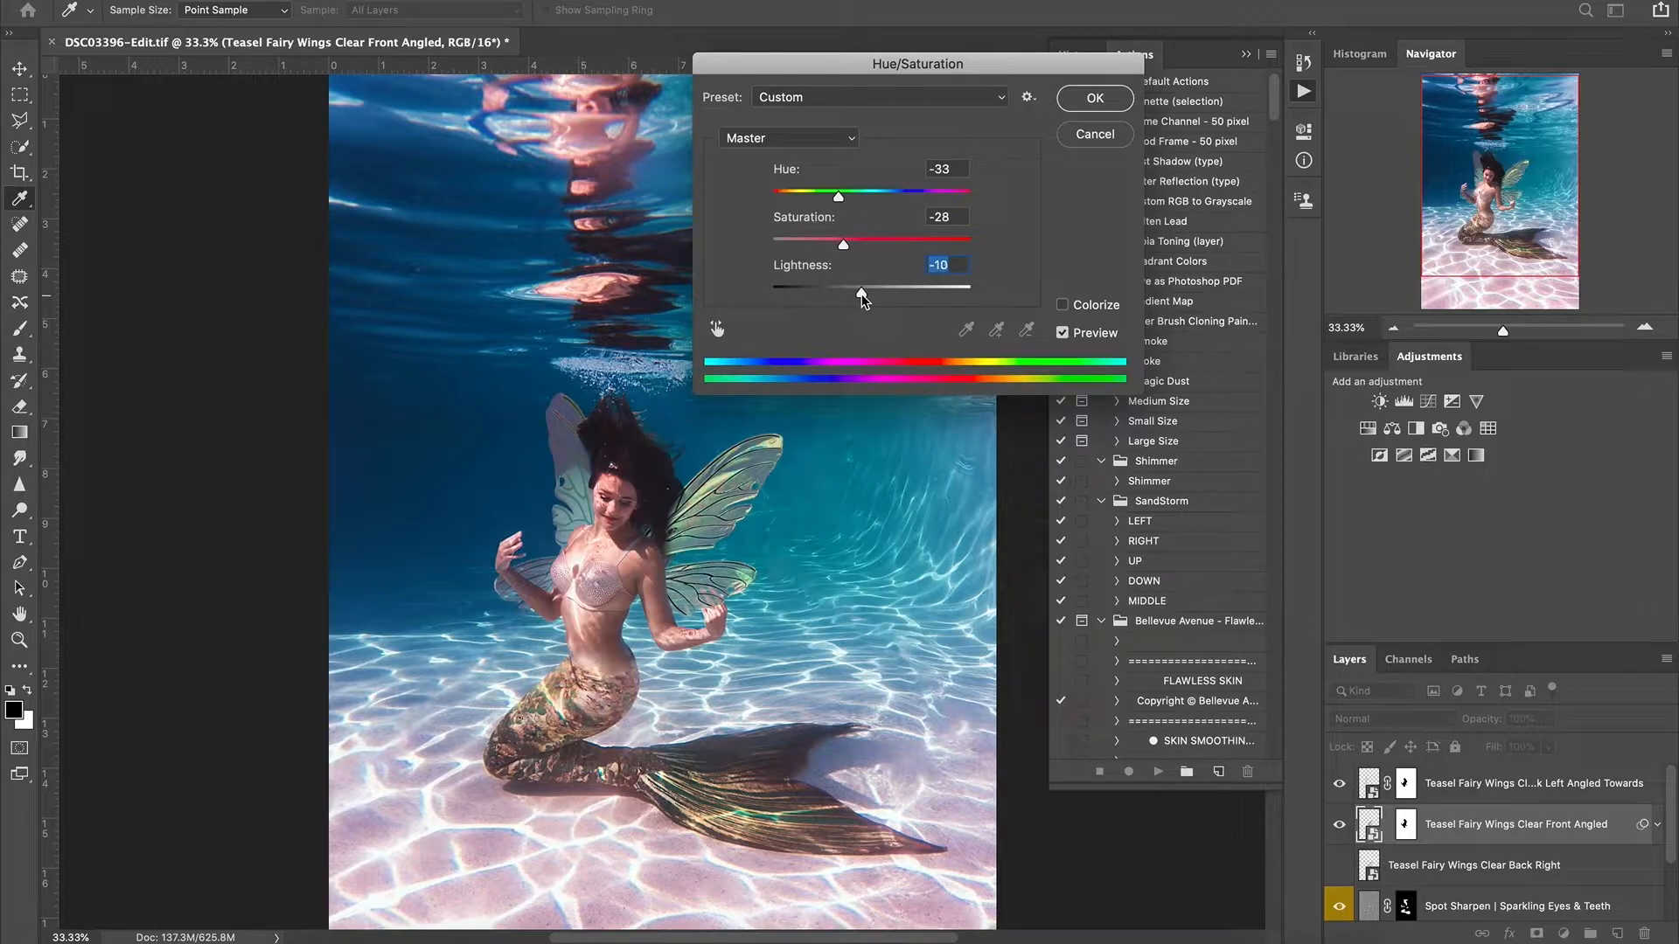
left_click(1090, 93)
Step: Apply Hue/Saturation to the Clear Back Left Angled Towards wing with Hue -33, Saturation -23 and Lightness -10
left_click(1530, 783)
left_click(262, 2)
mouse_move(350, 15)
left_click(543, 120)
left_click_drag(871, 199, 849, 244)
left_click_drag(871, 292, 862, 292)
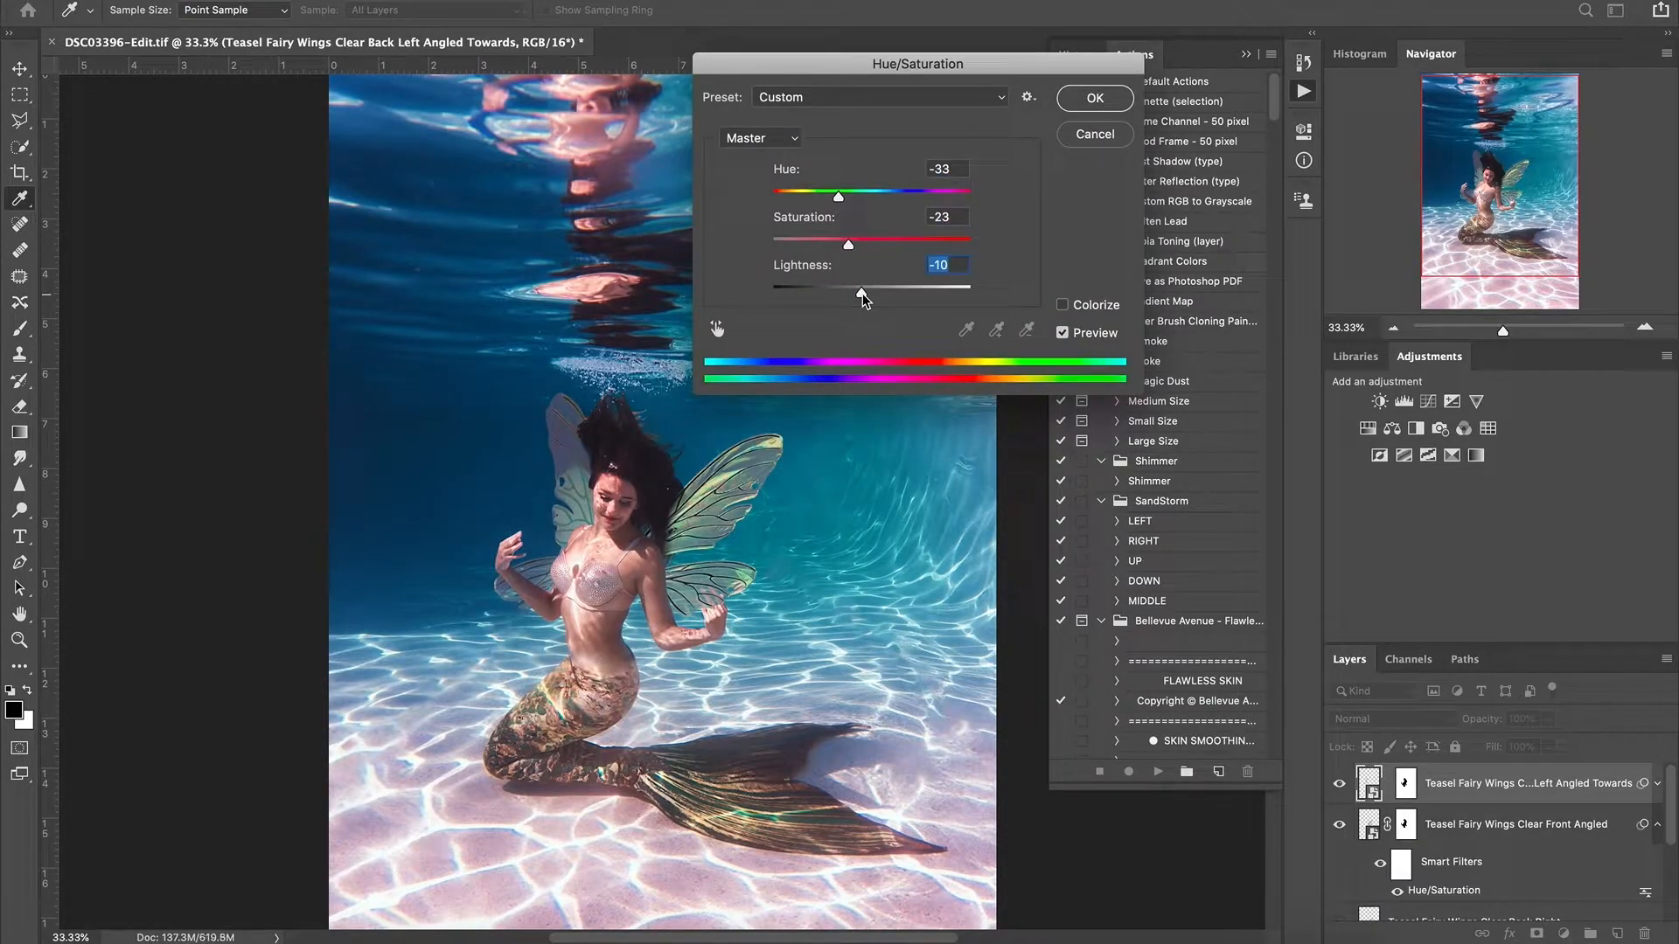
left_click(1082, 104)
Step: Select the fingers covered by the lower wing on the Background copy layer with the Quick Selection tool
scroll(1487, 835, "down", 4)
left_click(1487, 900)
triple_click(1644, 328)
left_click(1644, 328)
left_click(1518, 207)
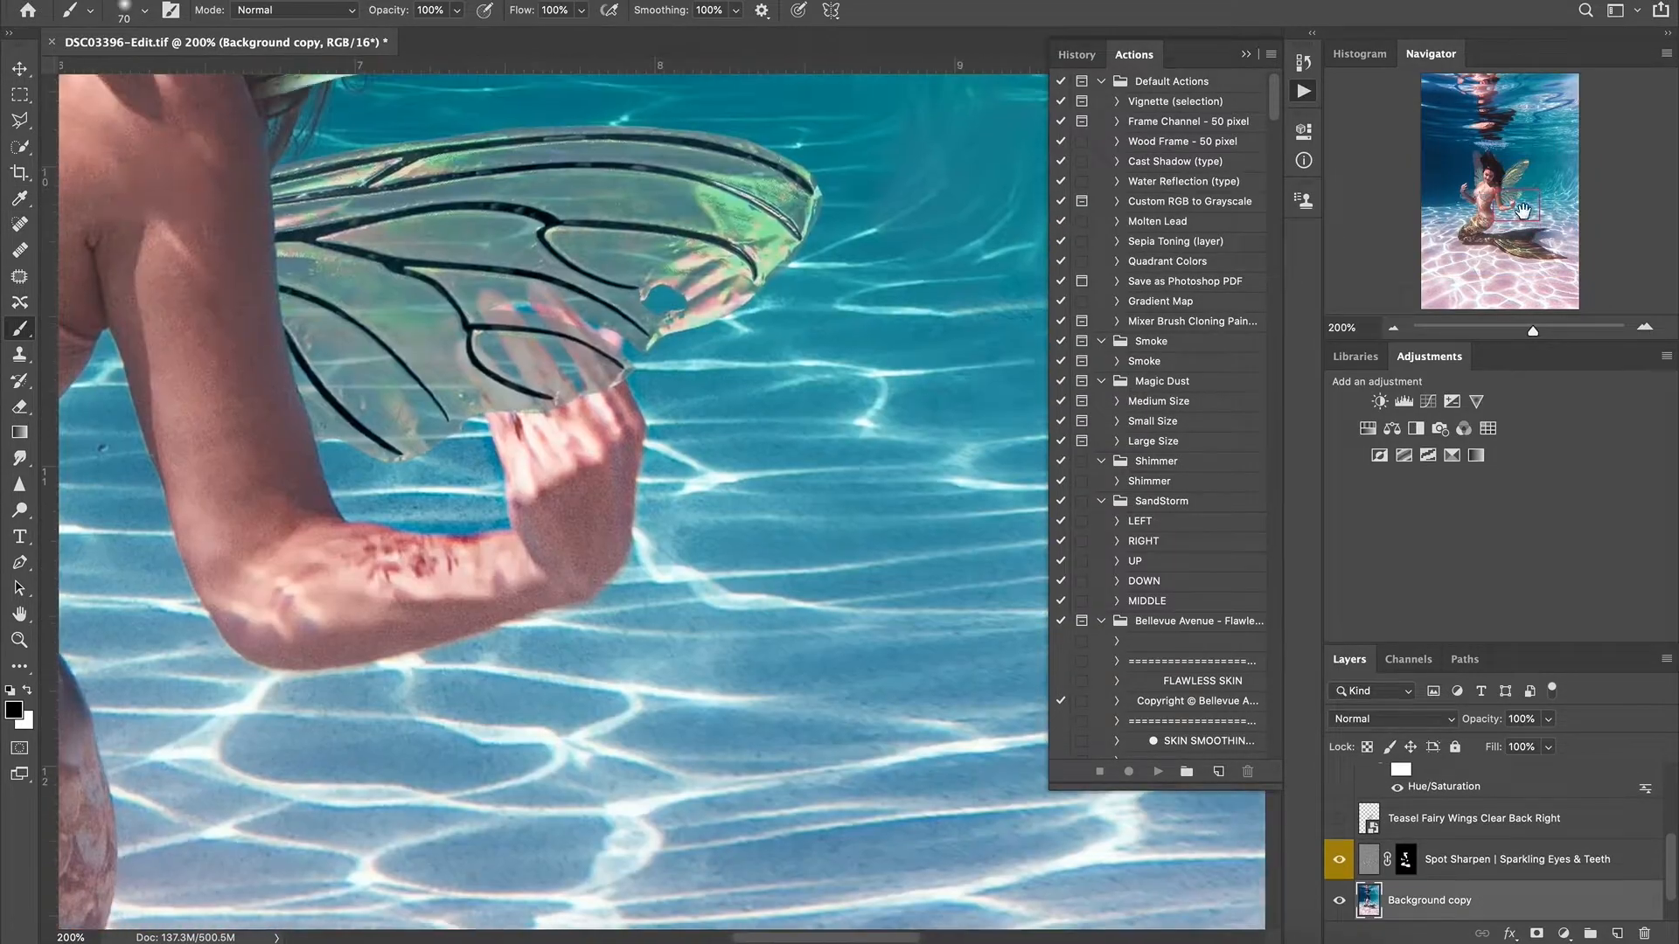
left_click(20, 147)
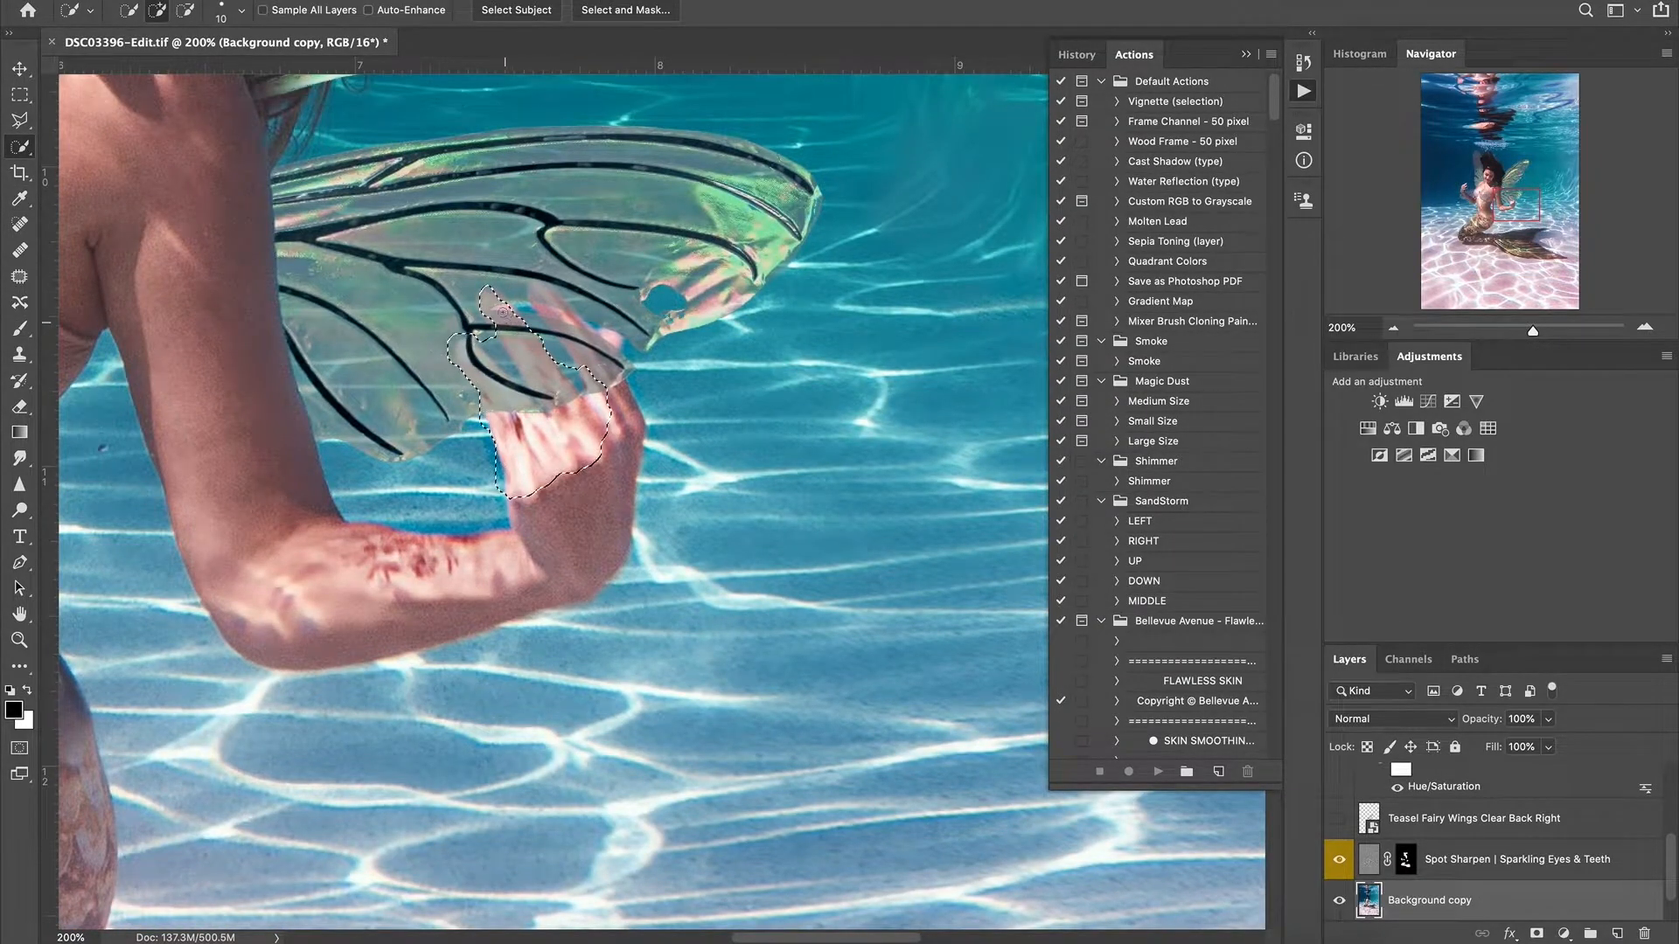
mouse_move(564, 313)
left_mouse_down()
mouse_move(622, 378)
mouse_move(583, 438)
mouse_move(475, 328)
mouse_move(491, 348)
mouse_move(516, 291)
left_mouse_up()
left_click_drag(554, 347, 573, 376)
Step: Fill the finger selection on the Clear Front Angled layer mask to hide the wing over the hand, and deselect
scroll(1487, 848, "up", 3)
left_click(1406, 840)
left_click(213, 2)
left_click(236, 277)
left_click(960, 347)
key("ctrl+d")
Step: Examine the wing mask edges around the mermaid's fingers up close at 300%, and return to the full-figure view
key("b")
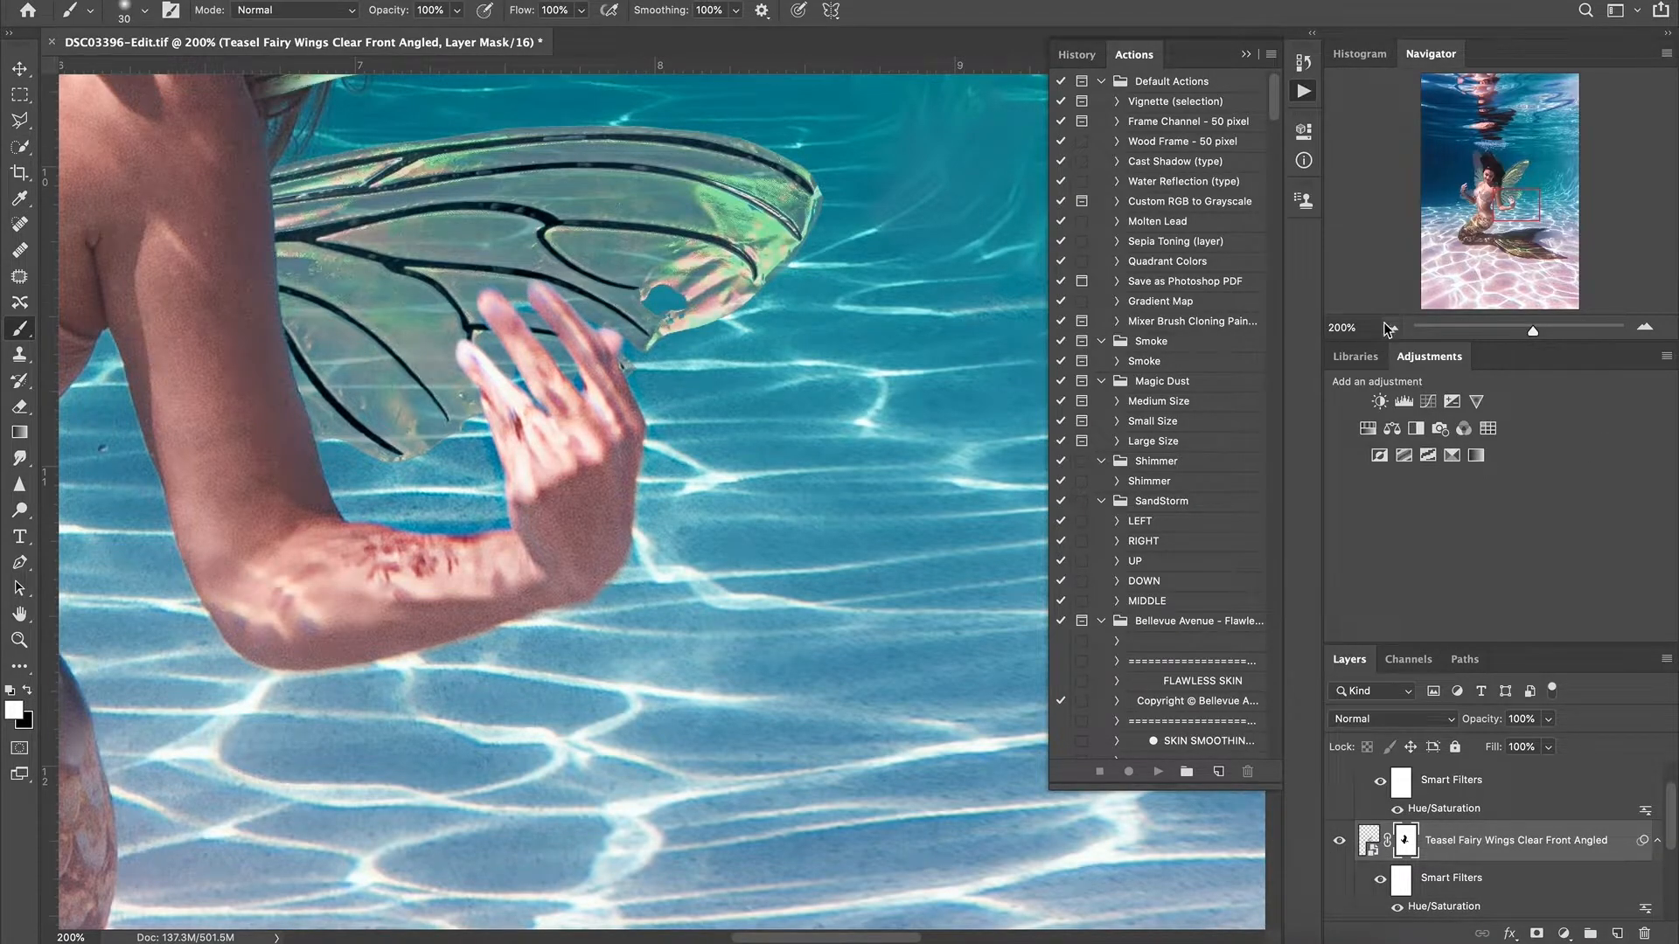
key("ctrl+0")
key("ctrl+plus")
key("ctrl+plus")
key("ctrl+plus")
key("ctrl+plus")
key("ctrl+plus")
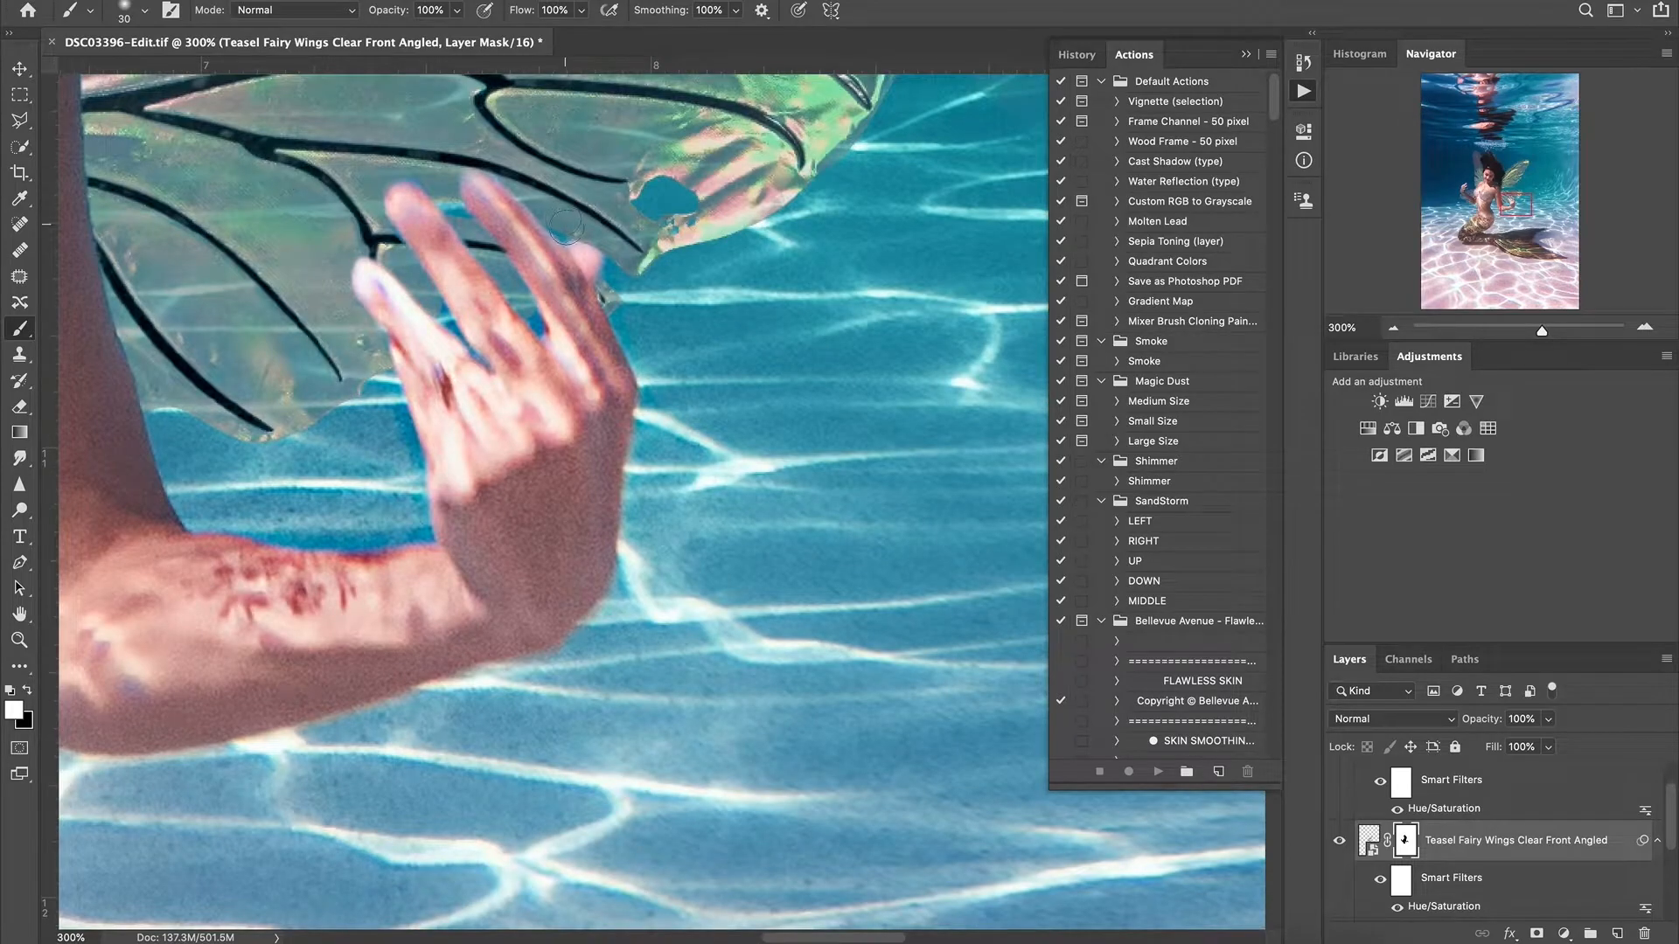
left_click(1394, 327)
left_click(1395, 326)
left_click(1396, 326)
left_click(1397, 325)
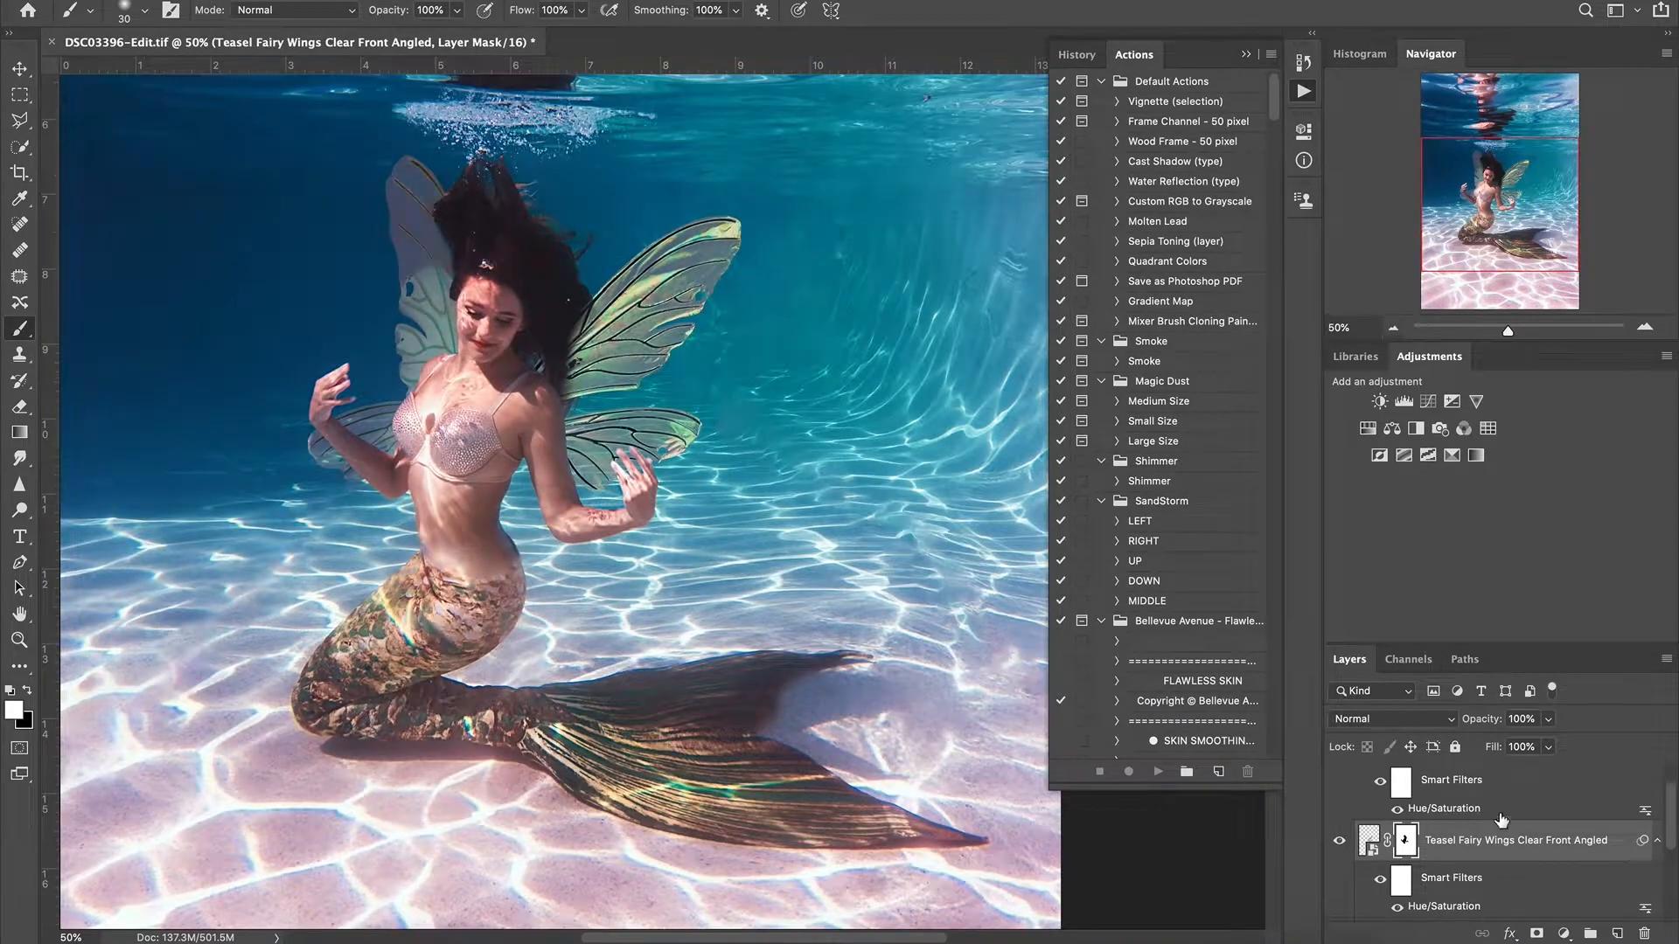
Step: Apply Motion Blur to the Clear Back Left Angled Towards wing with an angle of -20° and a distance of 6 pixels
scroll(1500, 820, "up", 3)
left_click(1368, 784)
left_click(479, 2)
mouse_move(494, 196)
left_click(824, 306)
left_click_drag(742, 522, 704, 522)
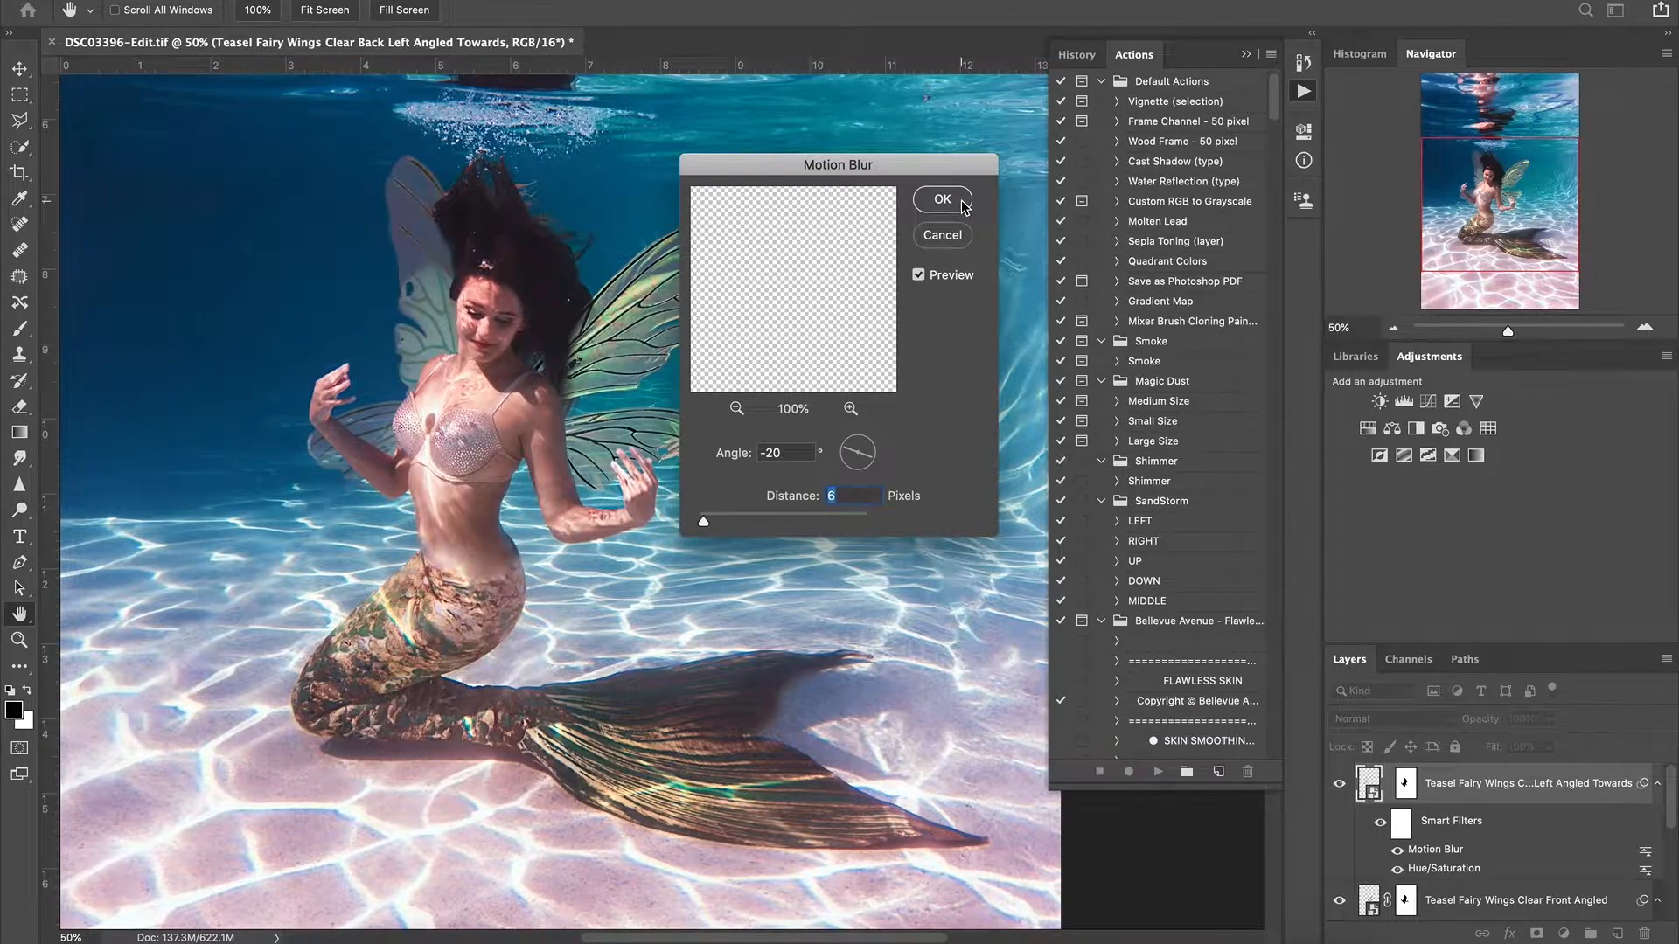
left_click(959, 200)
Step: Apply Motion Blur to the Clear Front Angled wing with an angle of -37° and a distance of 12 pixels
scroll(1458, 854, "down", 3)
scroll(1457, 853, "up", 2)
left_click(1367, 827)
left_click(480, 2)
mouse_move(500, 195)
left_click(809, 309)
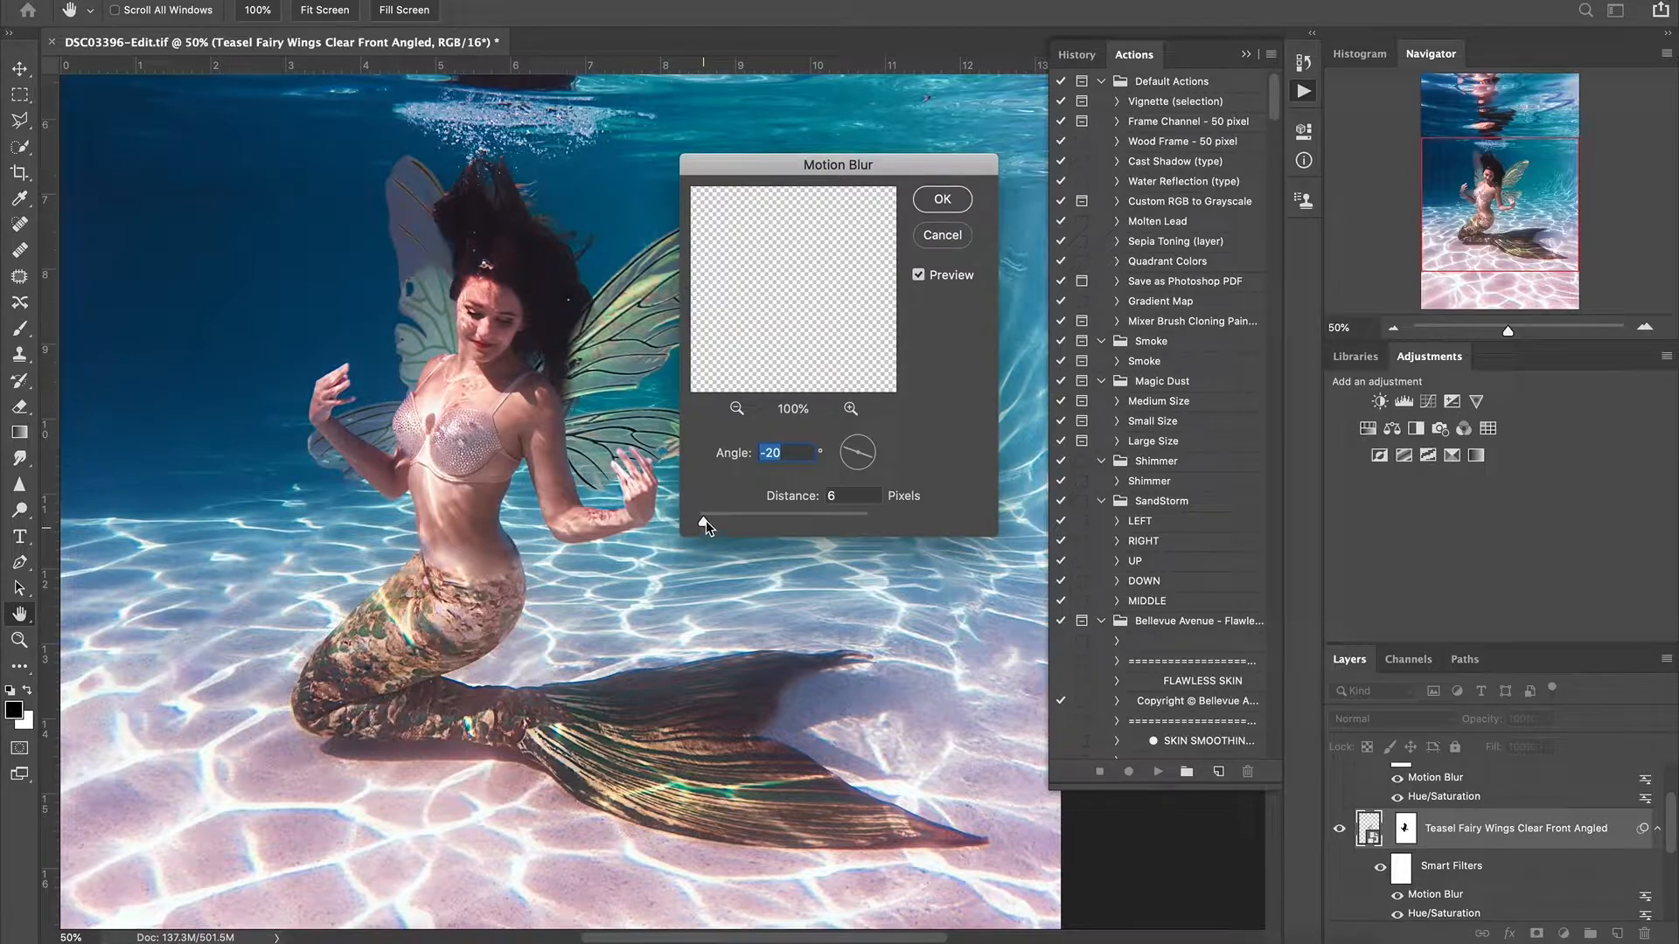
left_click_drag(765, 194, 910, 196)
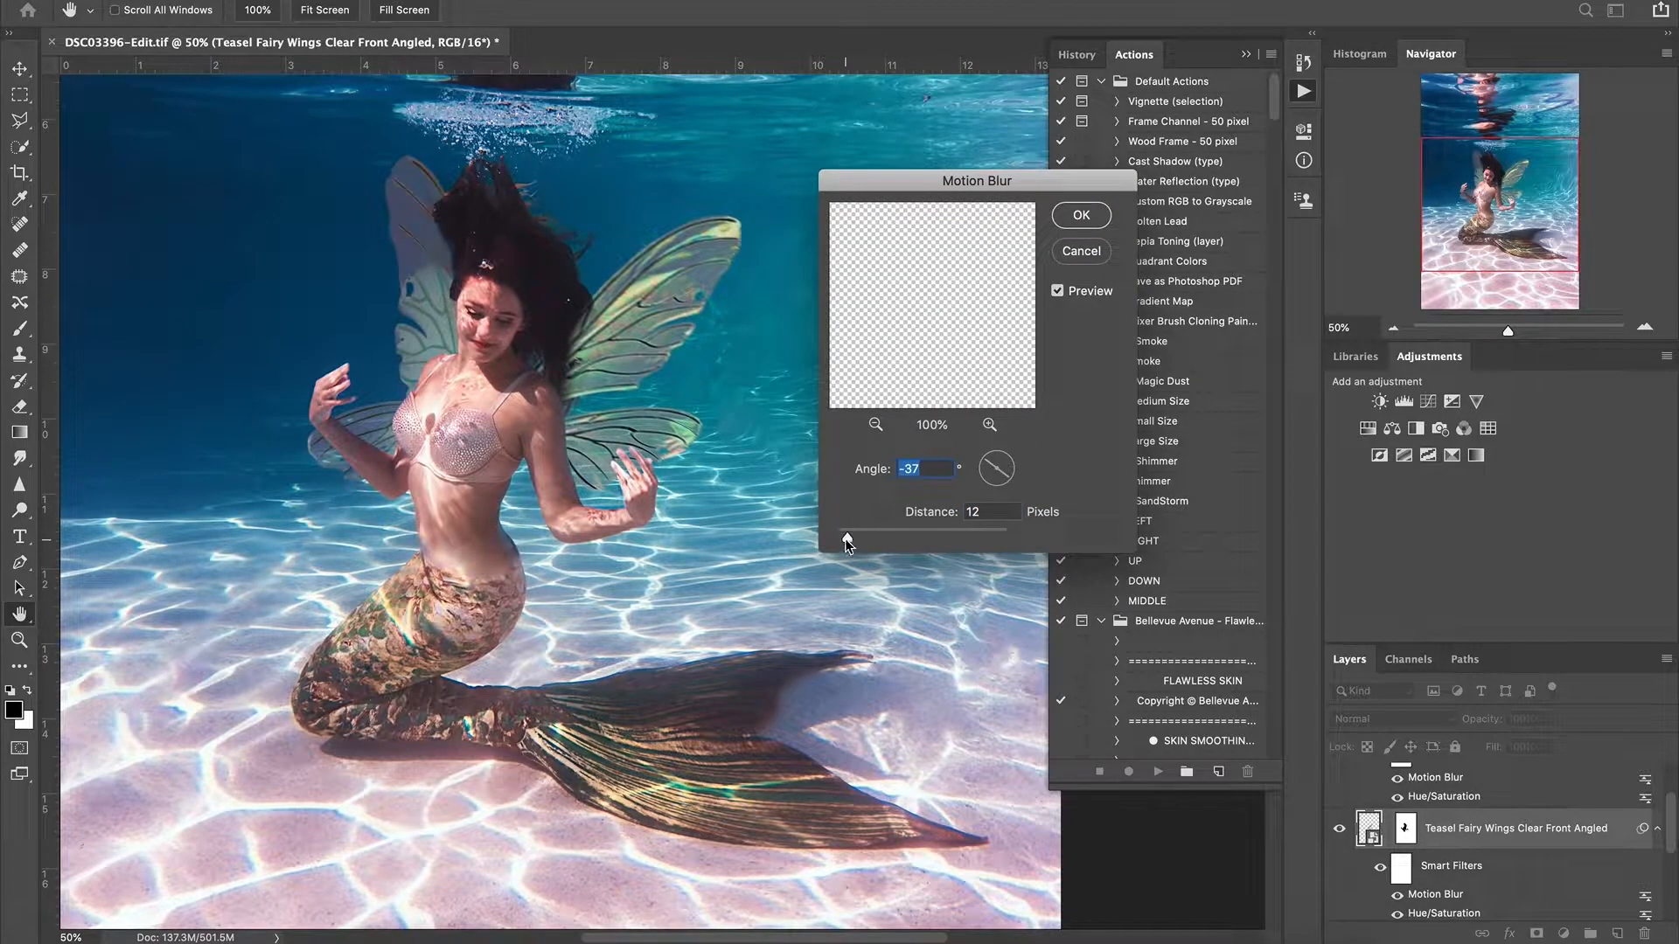
key("Return")
Step: Select the Background copy layer and save the document
left_click(1393, 327)
left_click(1393, 327)
left_click(1645, 328)
scroll(1510, 845, "down", 4)
left_click(1510, 857)
left_click(174, 2)
left_click(205, 144)
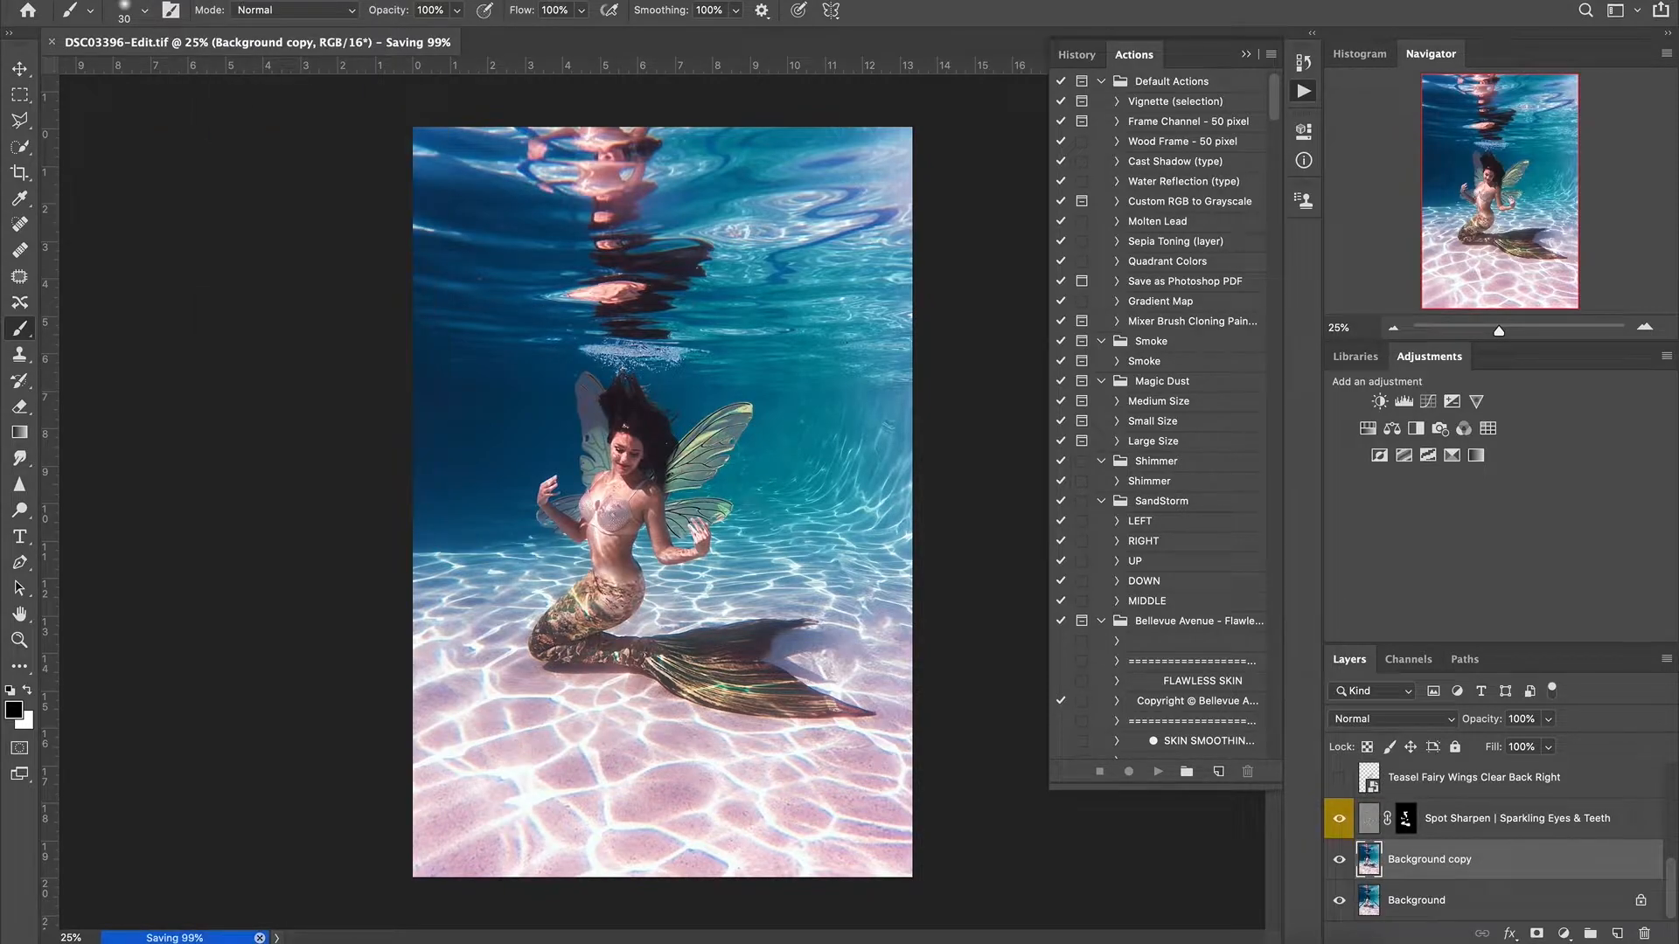
Step: Use Liquify on the Background copy layer to push the curved light ripples in the teal water outward, away from the mermaid
left_click(479, 2)
left_click(525, 128)
left_click_drag(896, 412, 1131, 397)
key("bracketright")
key("bracketright")
key("bracketright")
mouse_move(949, 420)
left_mouse_down()
mouse_move(1067, 408)
mouse_move(1082, 381)
left_mouse_up()
mouse_move(905, 374)
left_mouse_down()
mouse_move(952, 391)
mouse_move(1012, 547)
left_mouse_up()
left_click_drag(922, 394, 940, 492)
key("bracketleft")
key("bracketleft")
key("bracketleft")
key("bracketleft")
key("bracketleft")
key("bracketleft")
key("bracketleft")
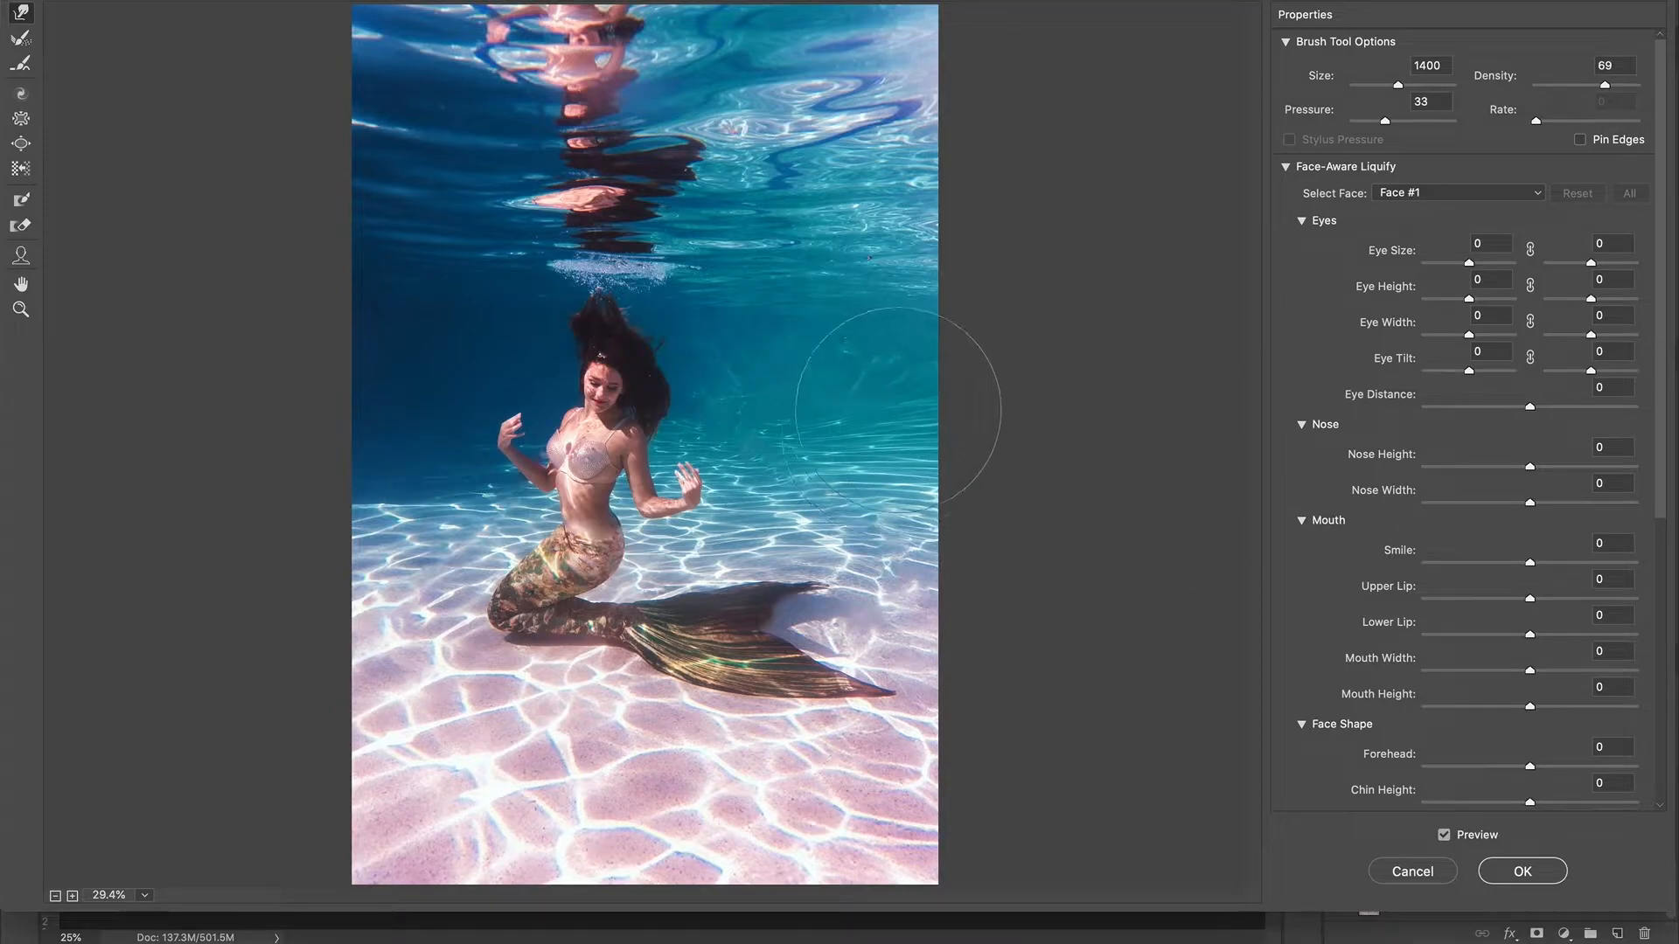
left_click(1522, 870)
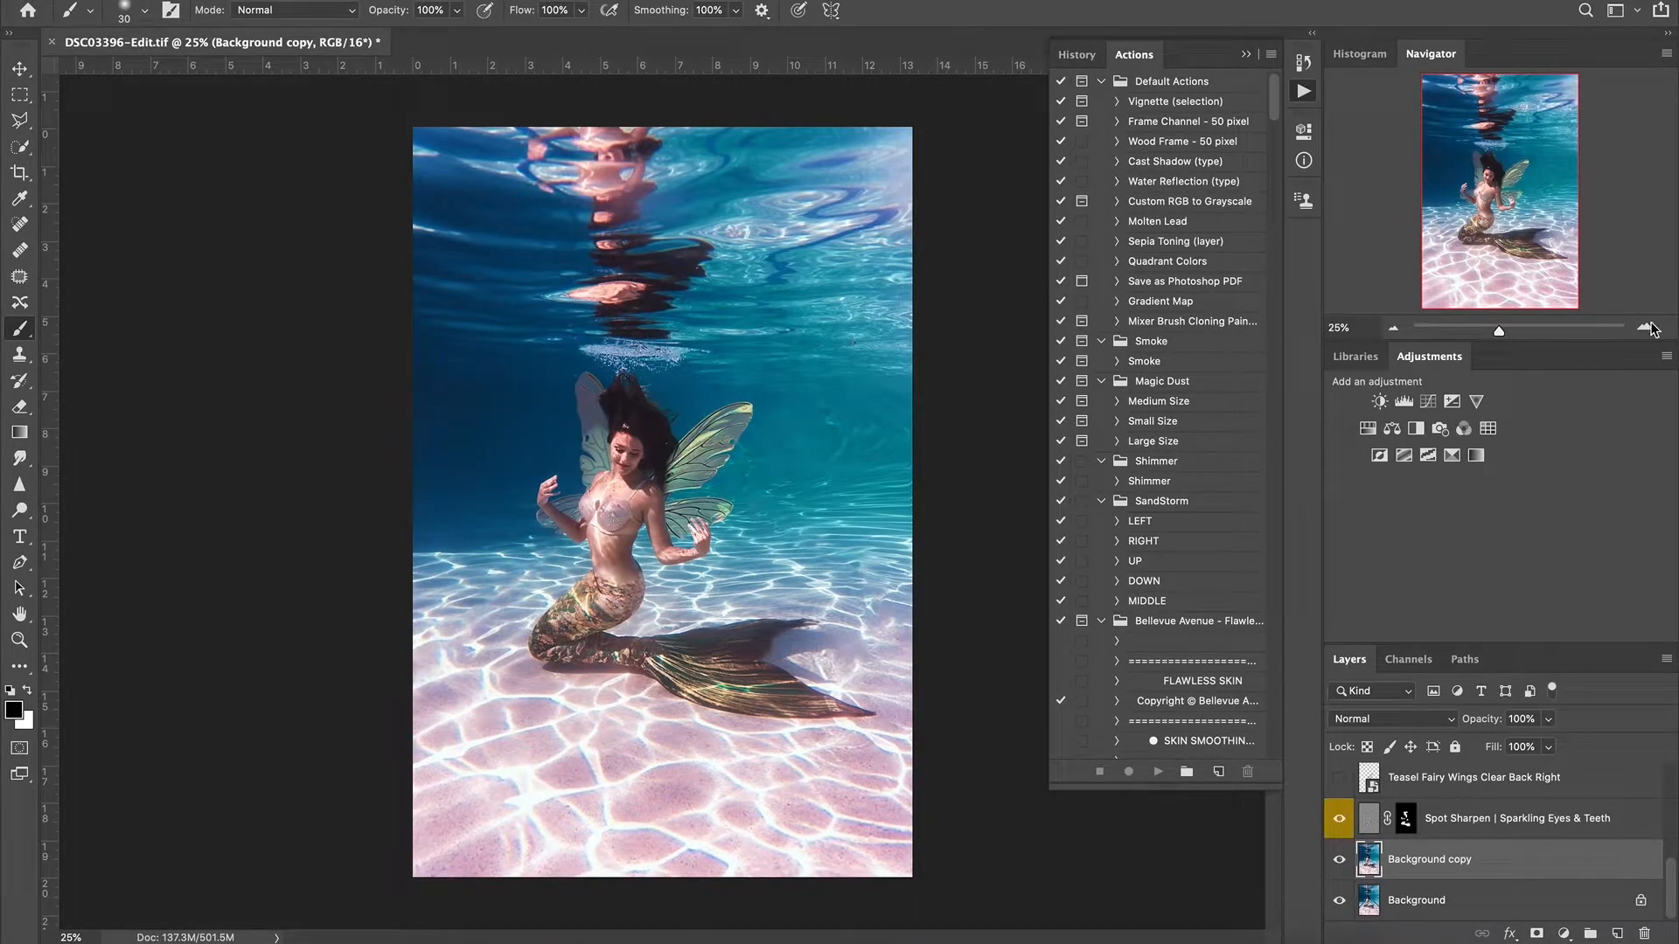
Step: Add a new layer above the wing layers and run the Creamy Glow action
scroll(1604, 857, "up", 6)
left_click(1580, 774)
key("alt+shift+super+n")
scroll(1199, 490, "down", 20)
scroll(1199, 489, "down", 15)
scroll(1180, 357, "up", 4)
left_click(1172, 209)
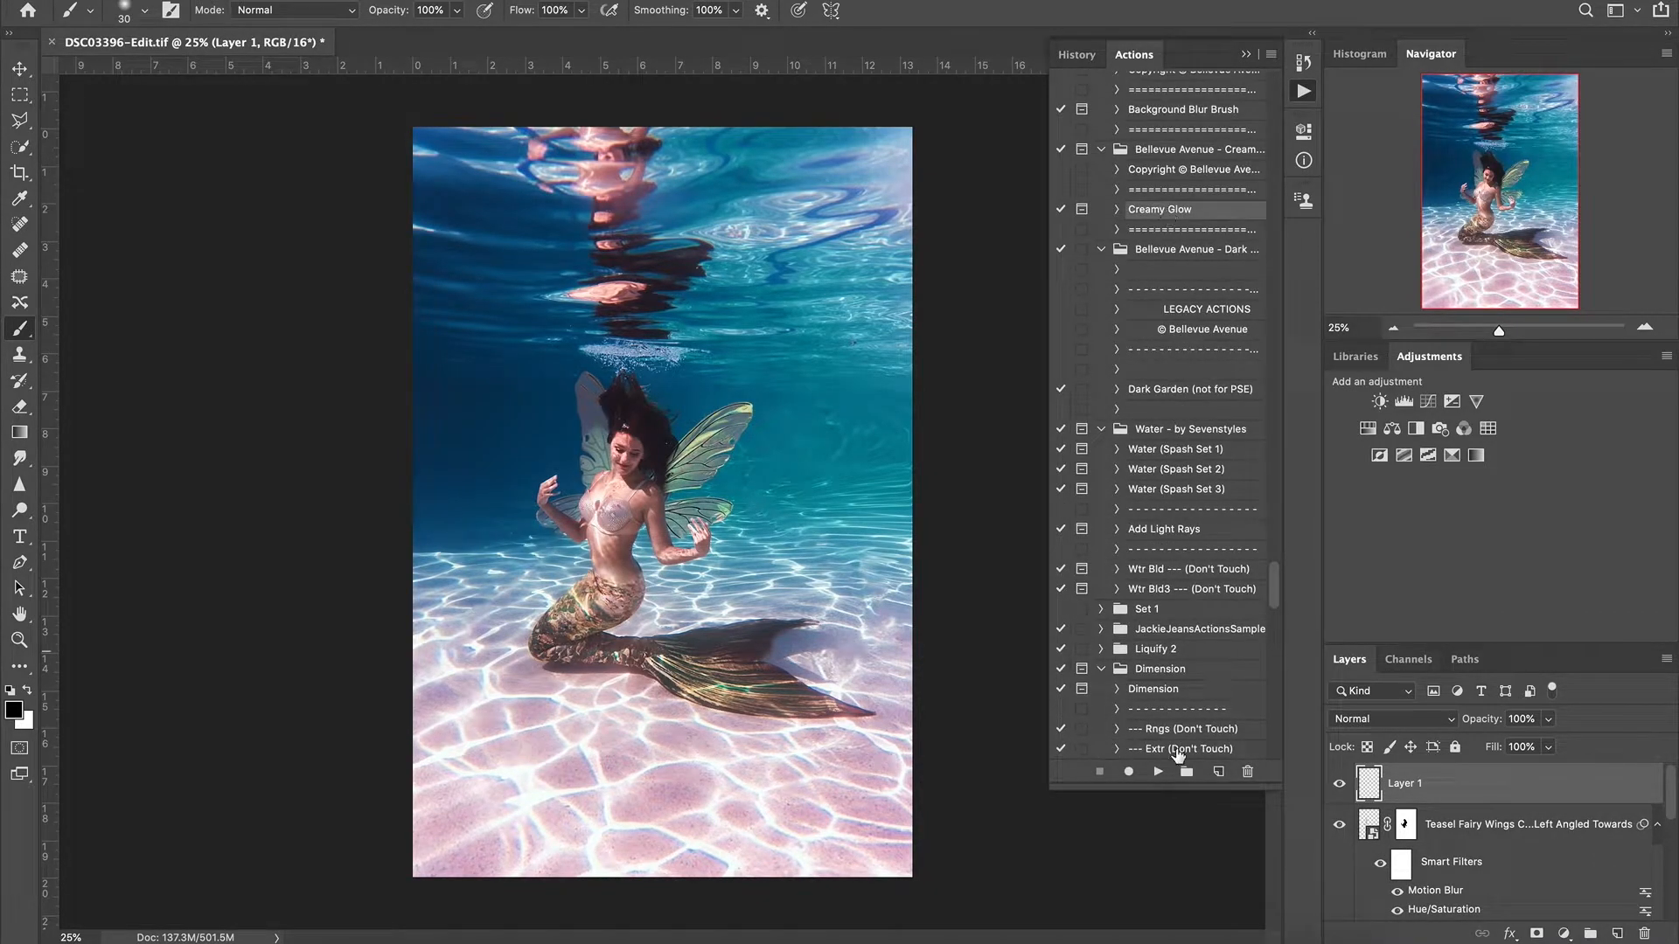
left_click(1158, 771)
left_click(982, 340)
Step: Move the Creamy Glow layer's glow into the photo's upper-right corner and compare the image with and without it
key("v")
left_click_drag(648, 274, 839, 208)
left_click(1338, 786)
left_click(1338, 786)
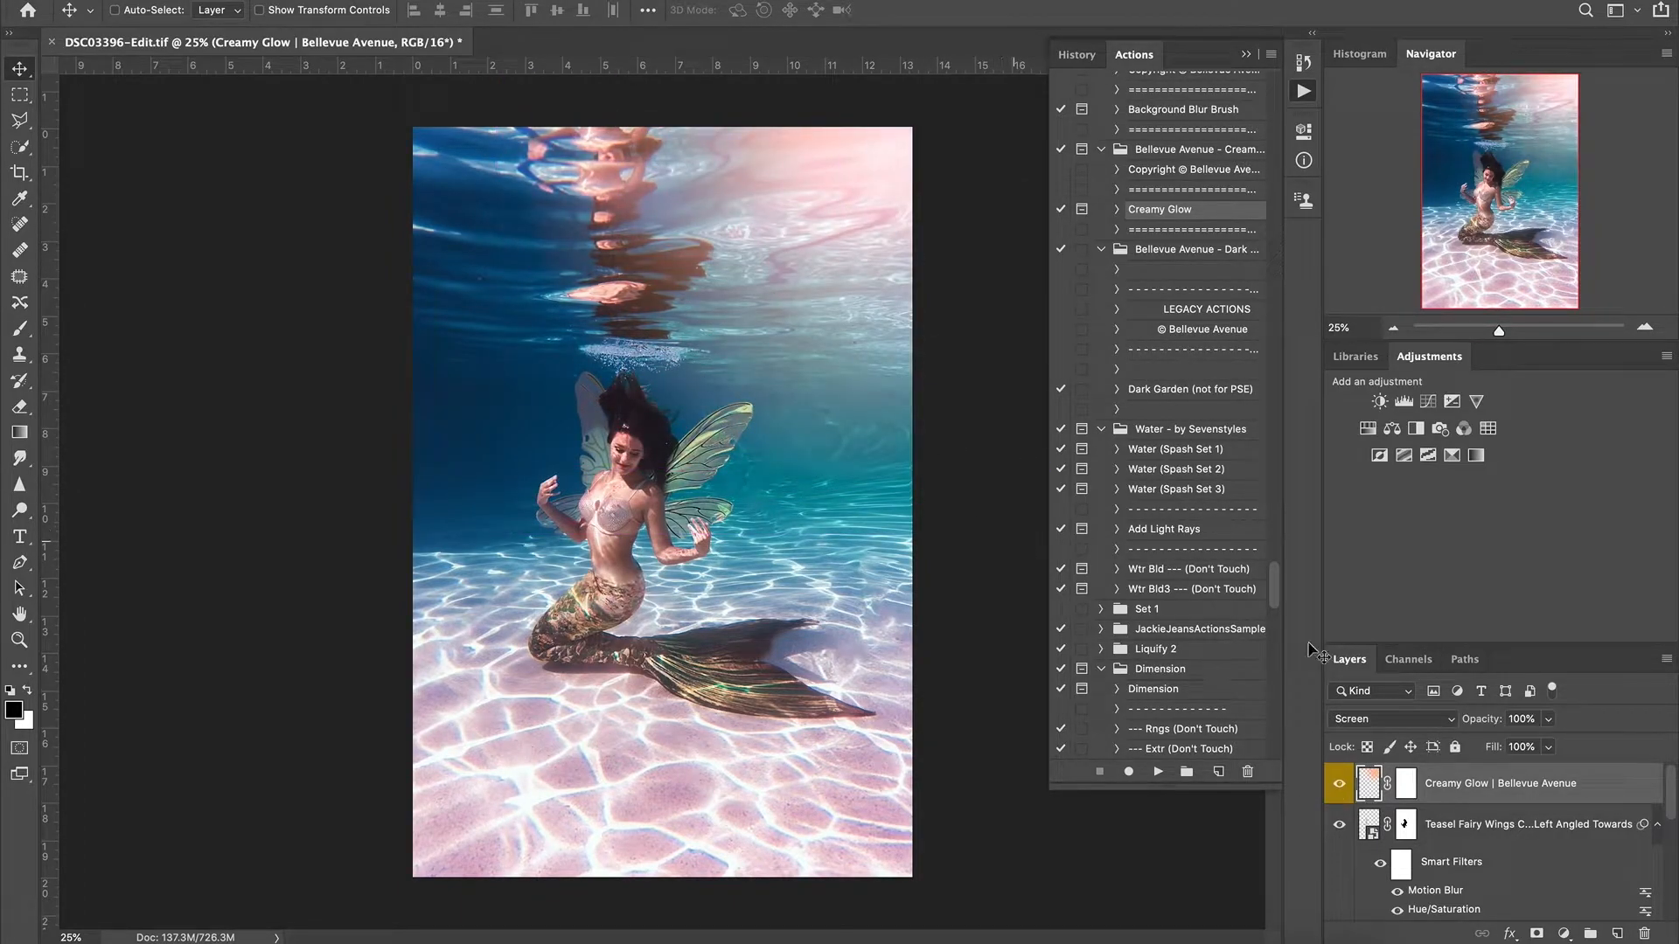
left_click(1338, 784)
left_click(1338, 784)
Step: Try the Dark Garden (not for PSE) action on the photo, compare its toning, and delete the layer groups it adds
scroll(1225, 468, "up", 2)
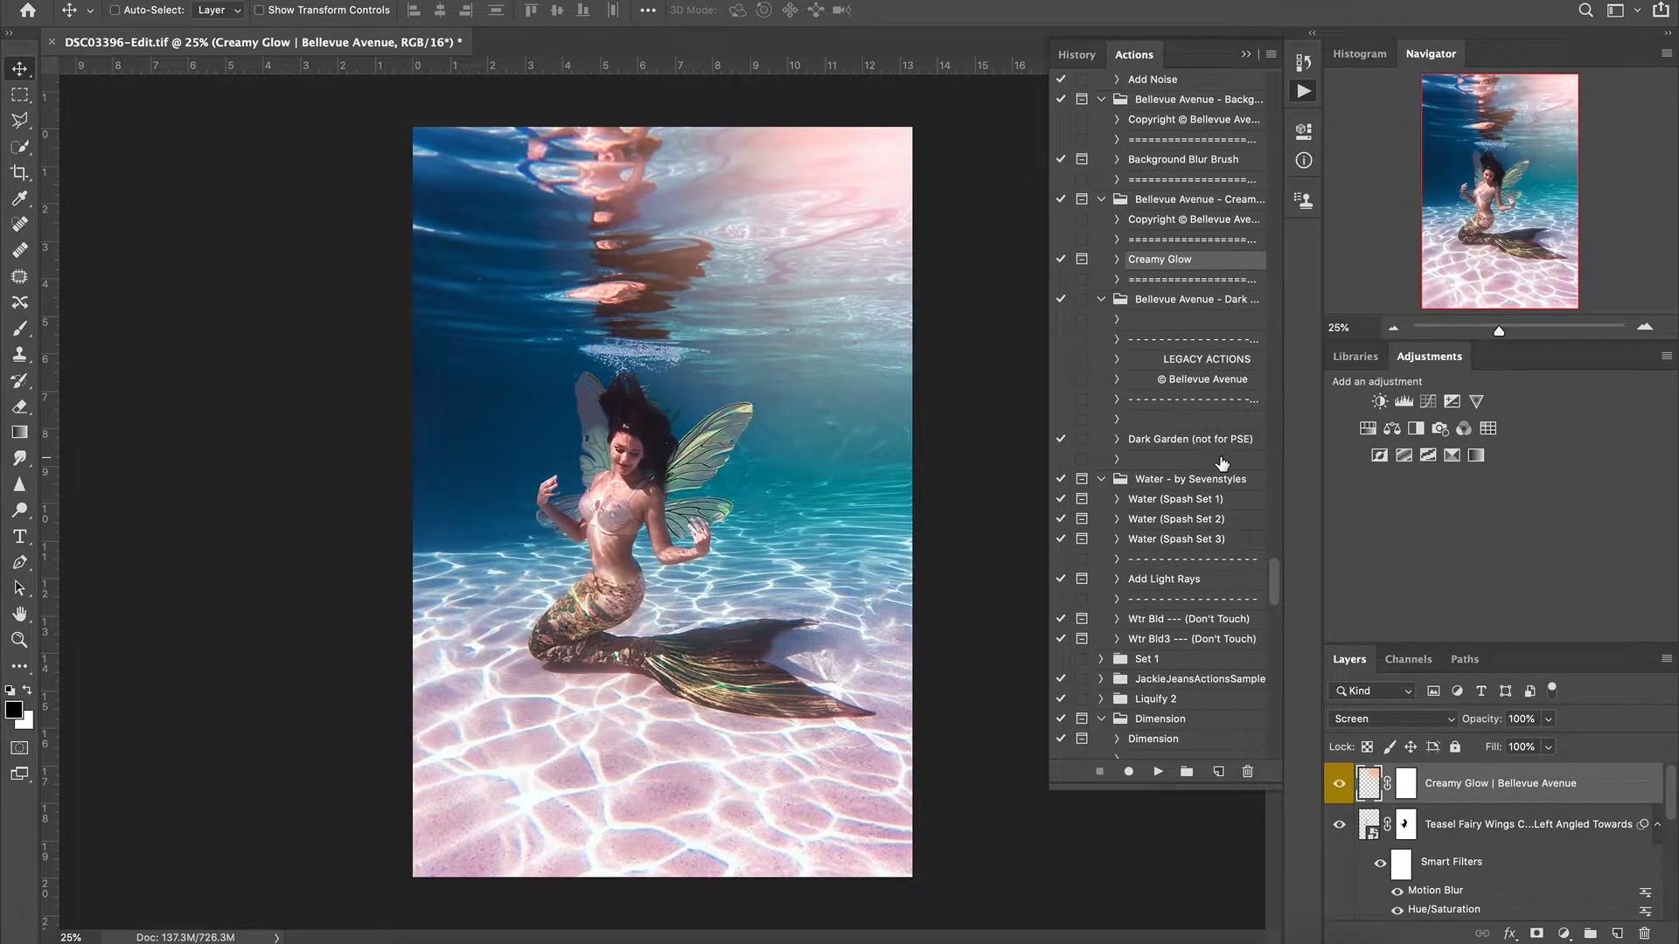
scroll(1223, 463, "up", 5)
scroll(1223, 463, "down", 11)
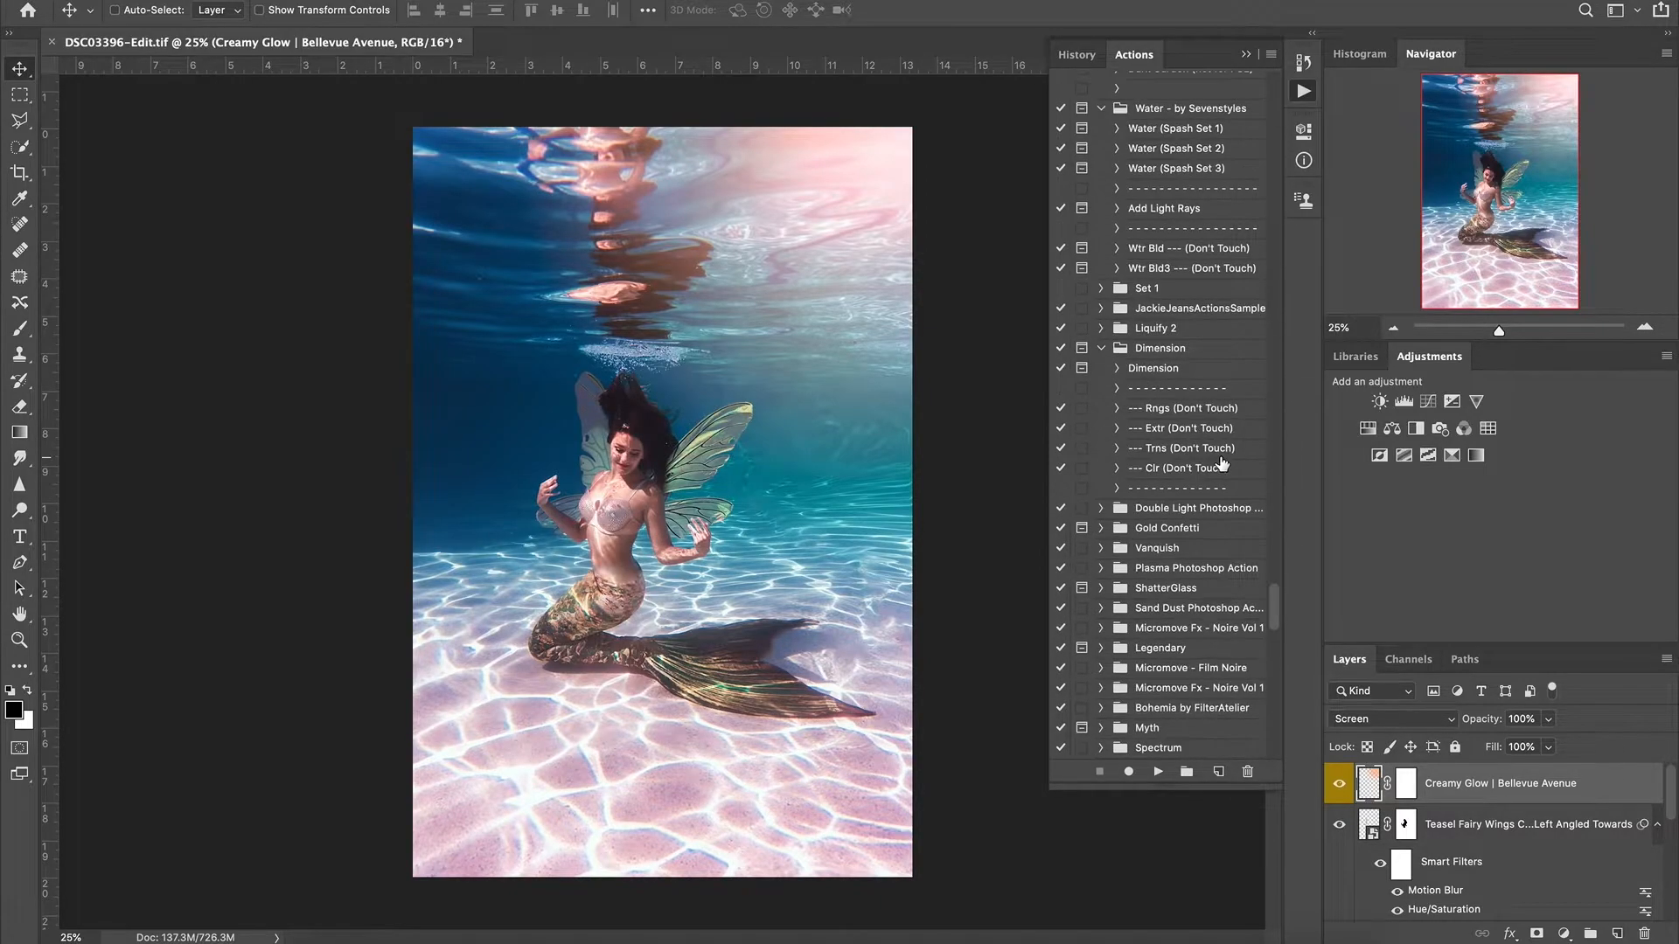
scroll(1225, 463, "up", 20)
left_click(1190, 595)
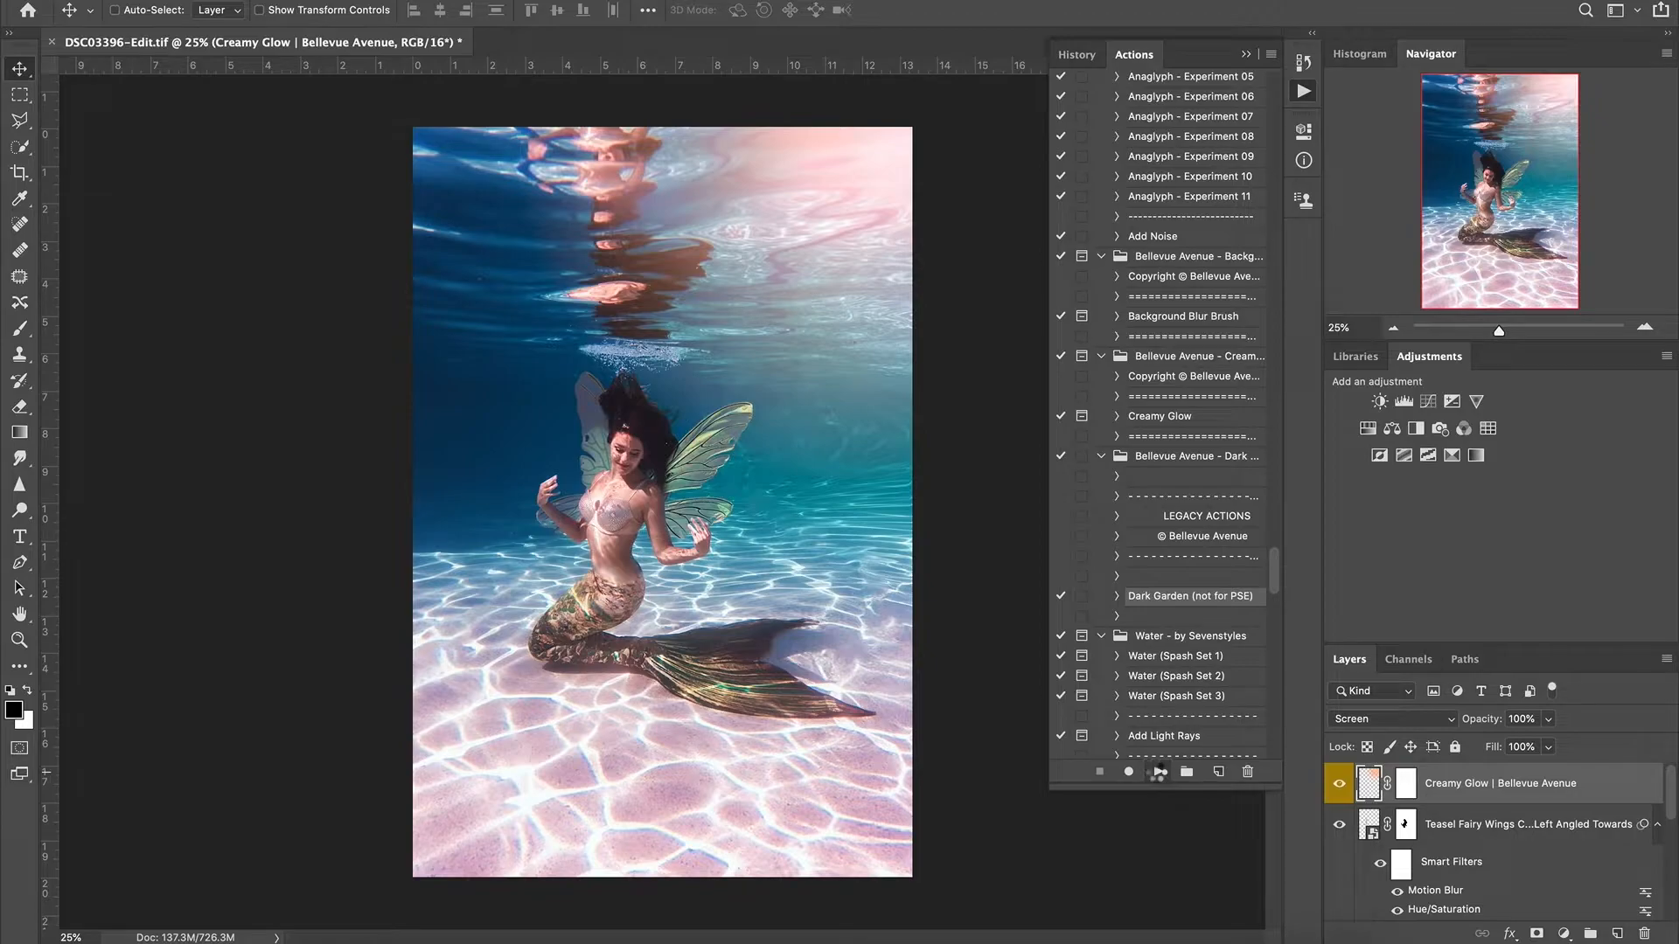
left_click(1154, 771)
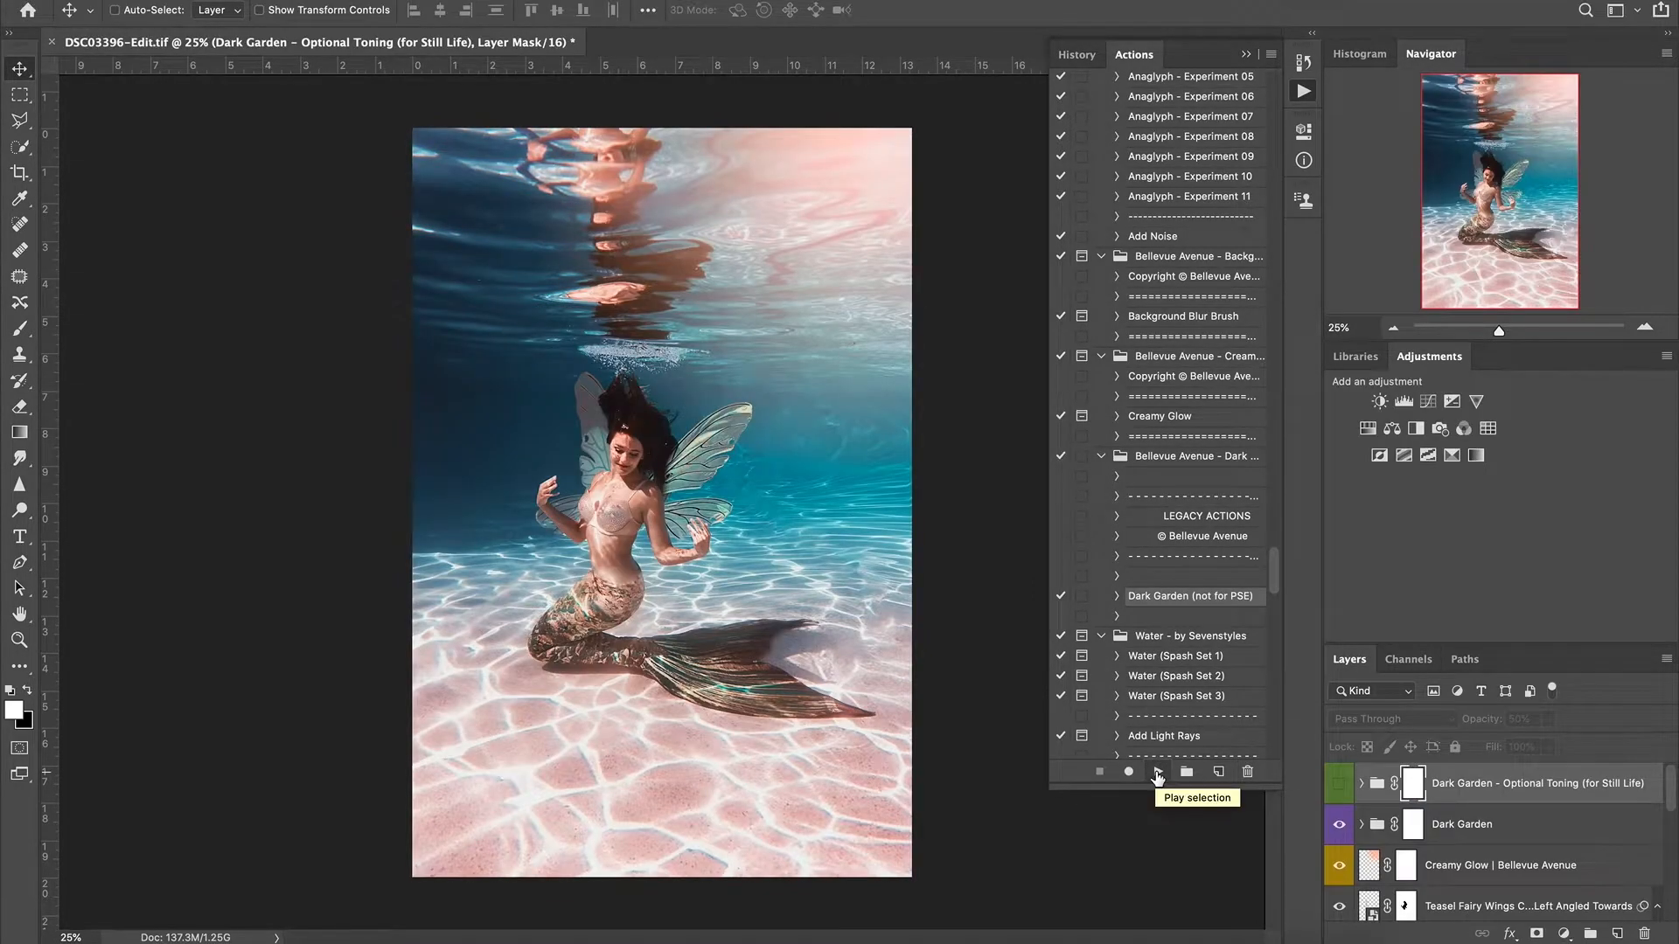
left_click(1340, 783)
left_click(1340, 824)
left_click(1340, 824)
left_click(1493, 817, "shift")
key("Delete")
left_click(490, 0)
mouse_move(705, 297)
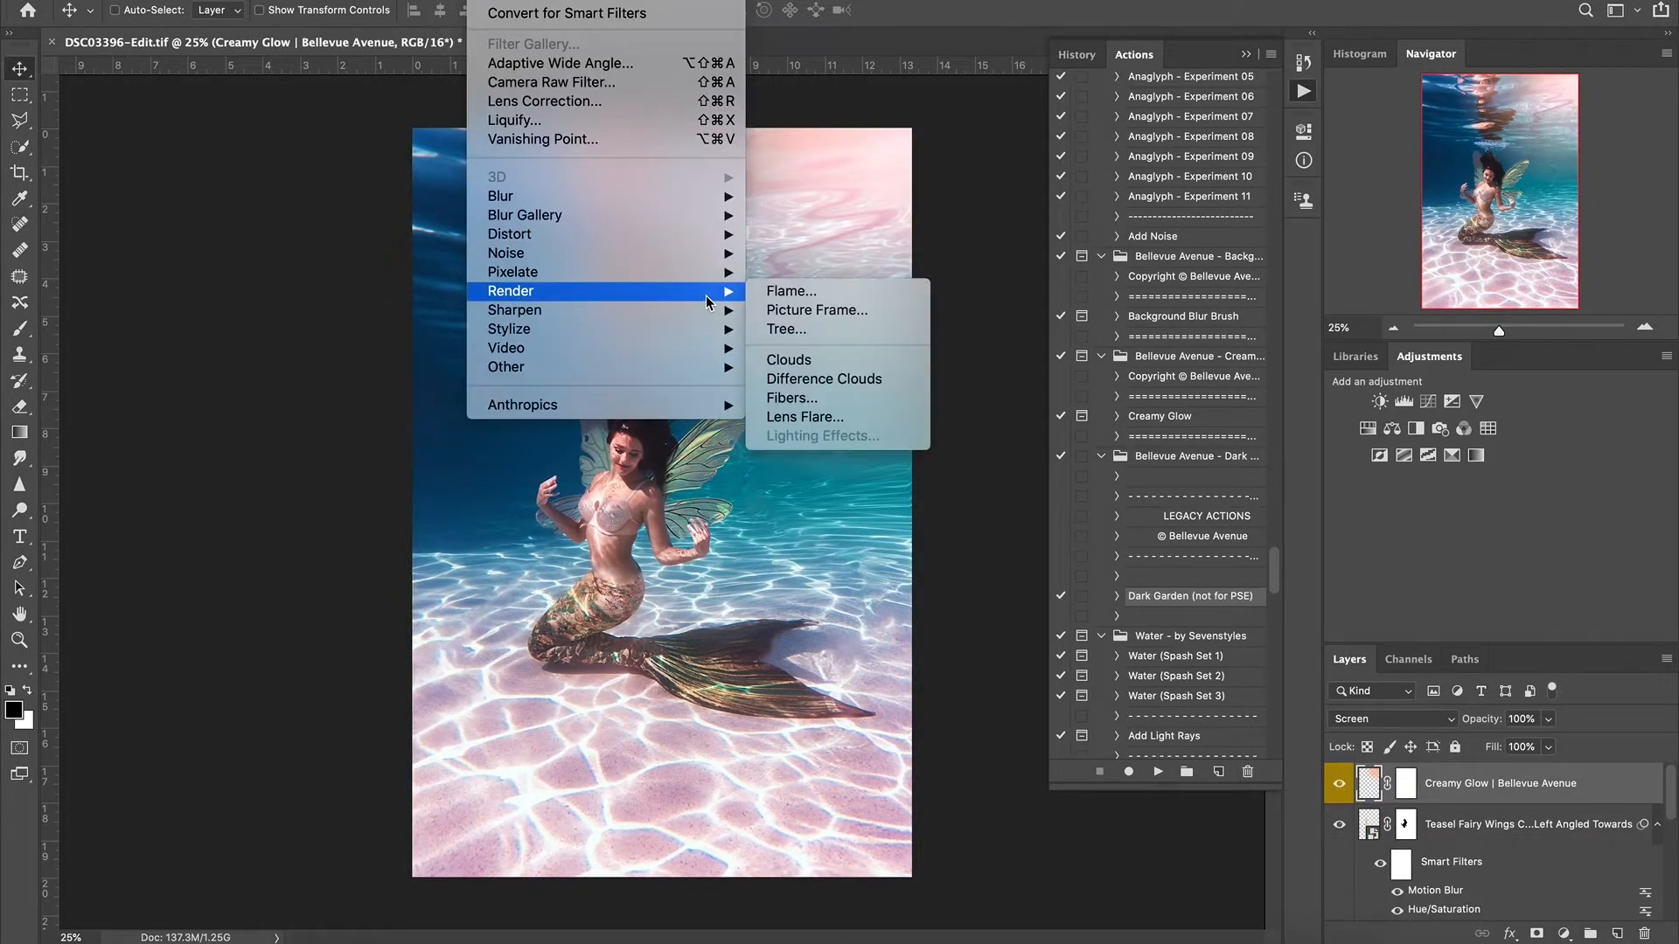
mouse_move(709, 334)
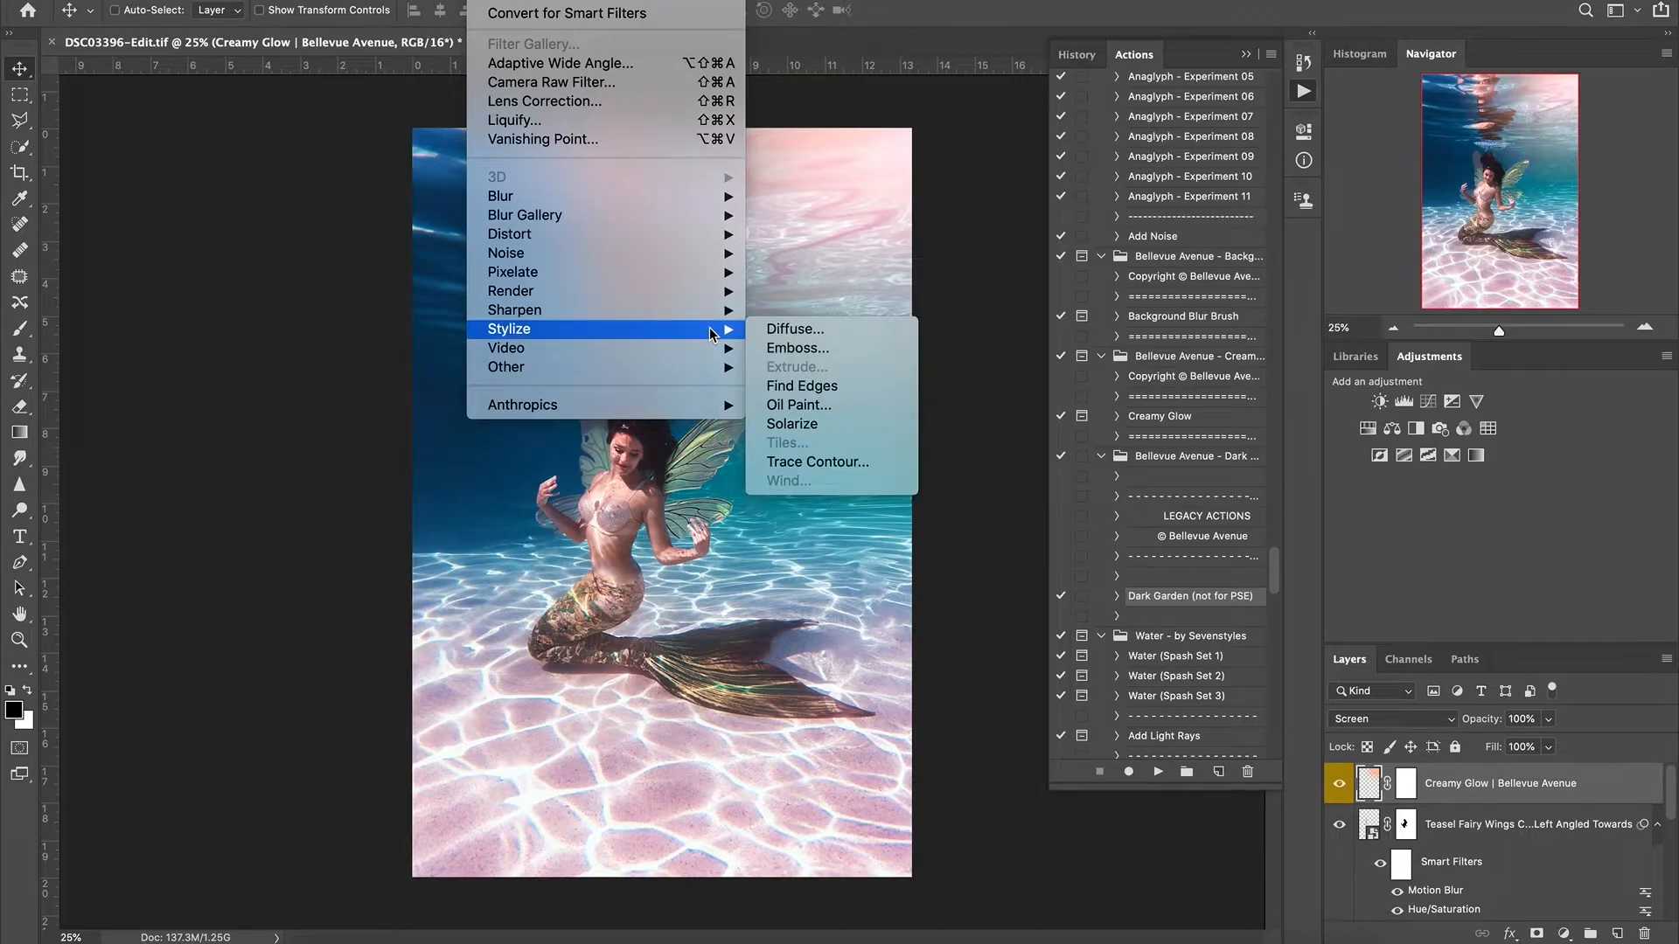
mouse_move(708, 222)
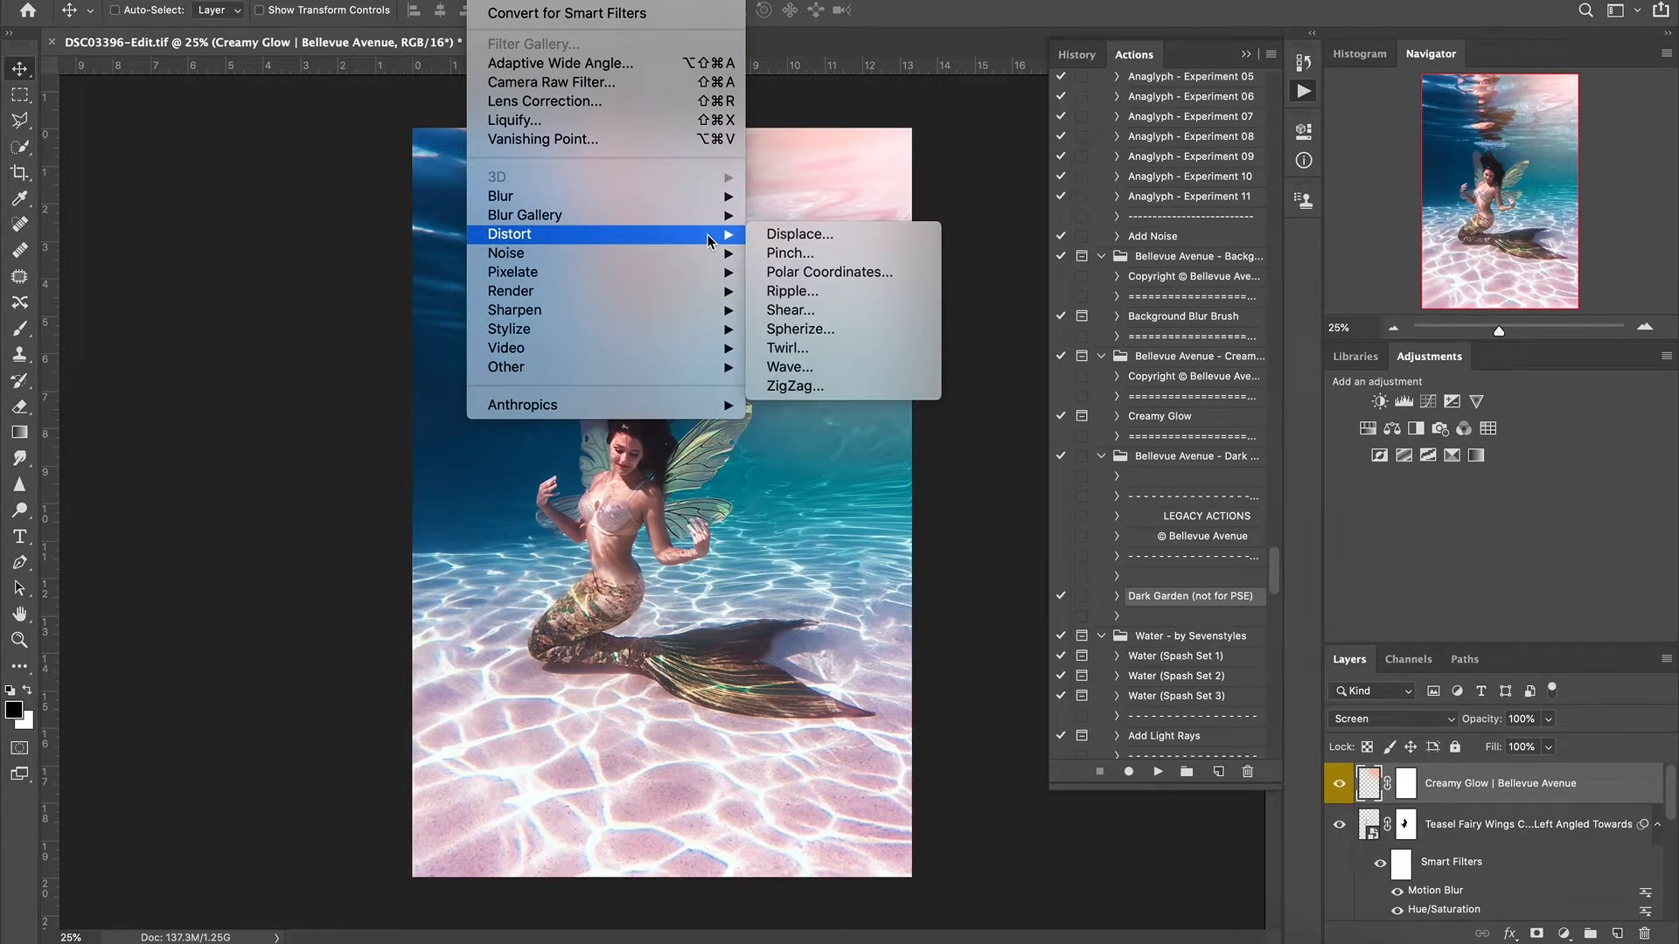
left_click(828, 293)
left_click(688, 476)
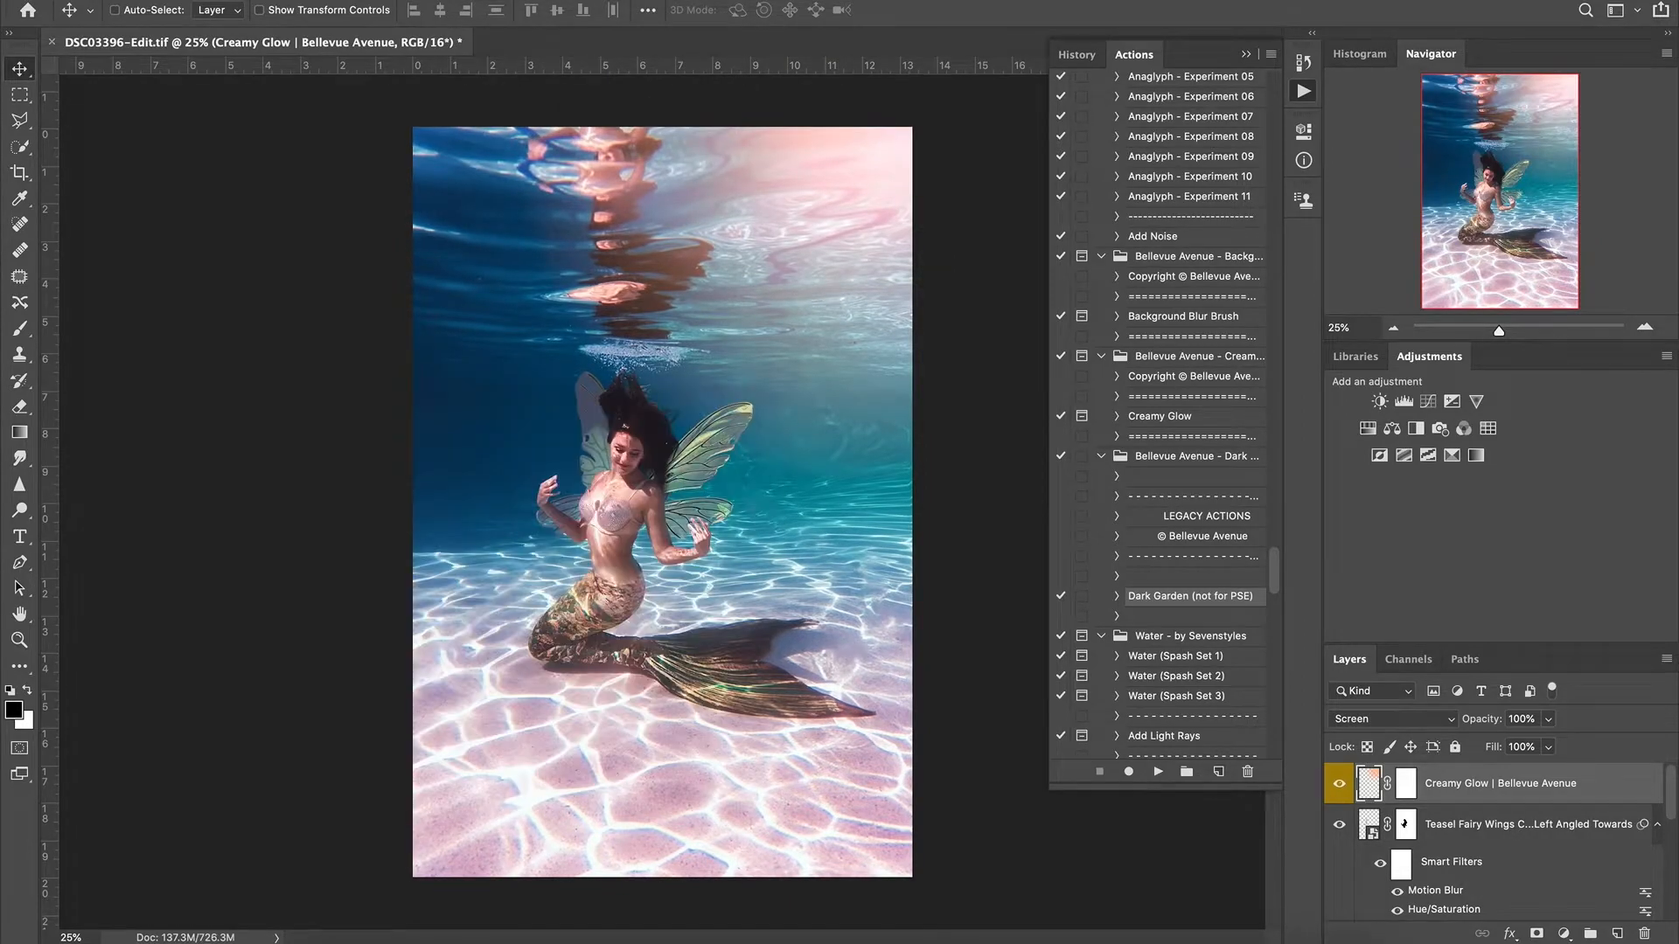
left_click(494, 0)
mouse_move(718, 235)
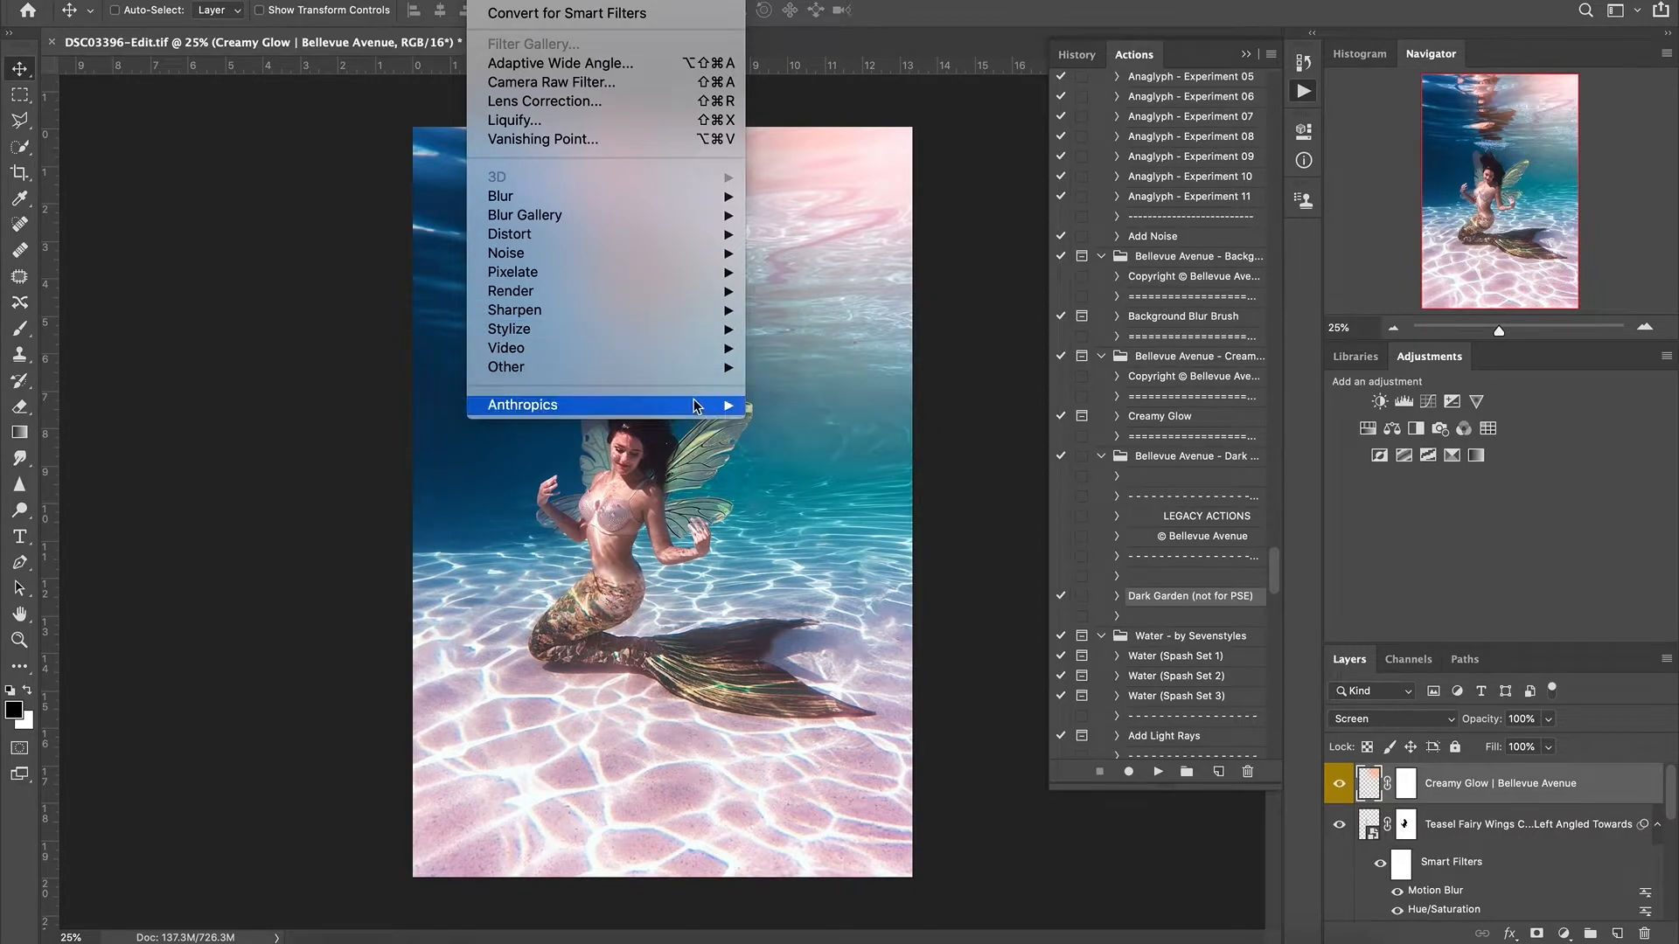
left_click(989, 108)
Step: Save the retouched photo with the Creamy Glow layer included
left_click(175, 2)
left_click(221, 158)
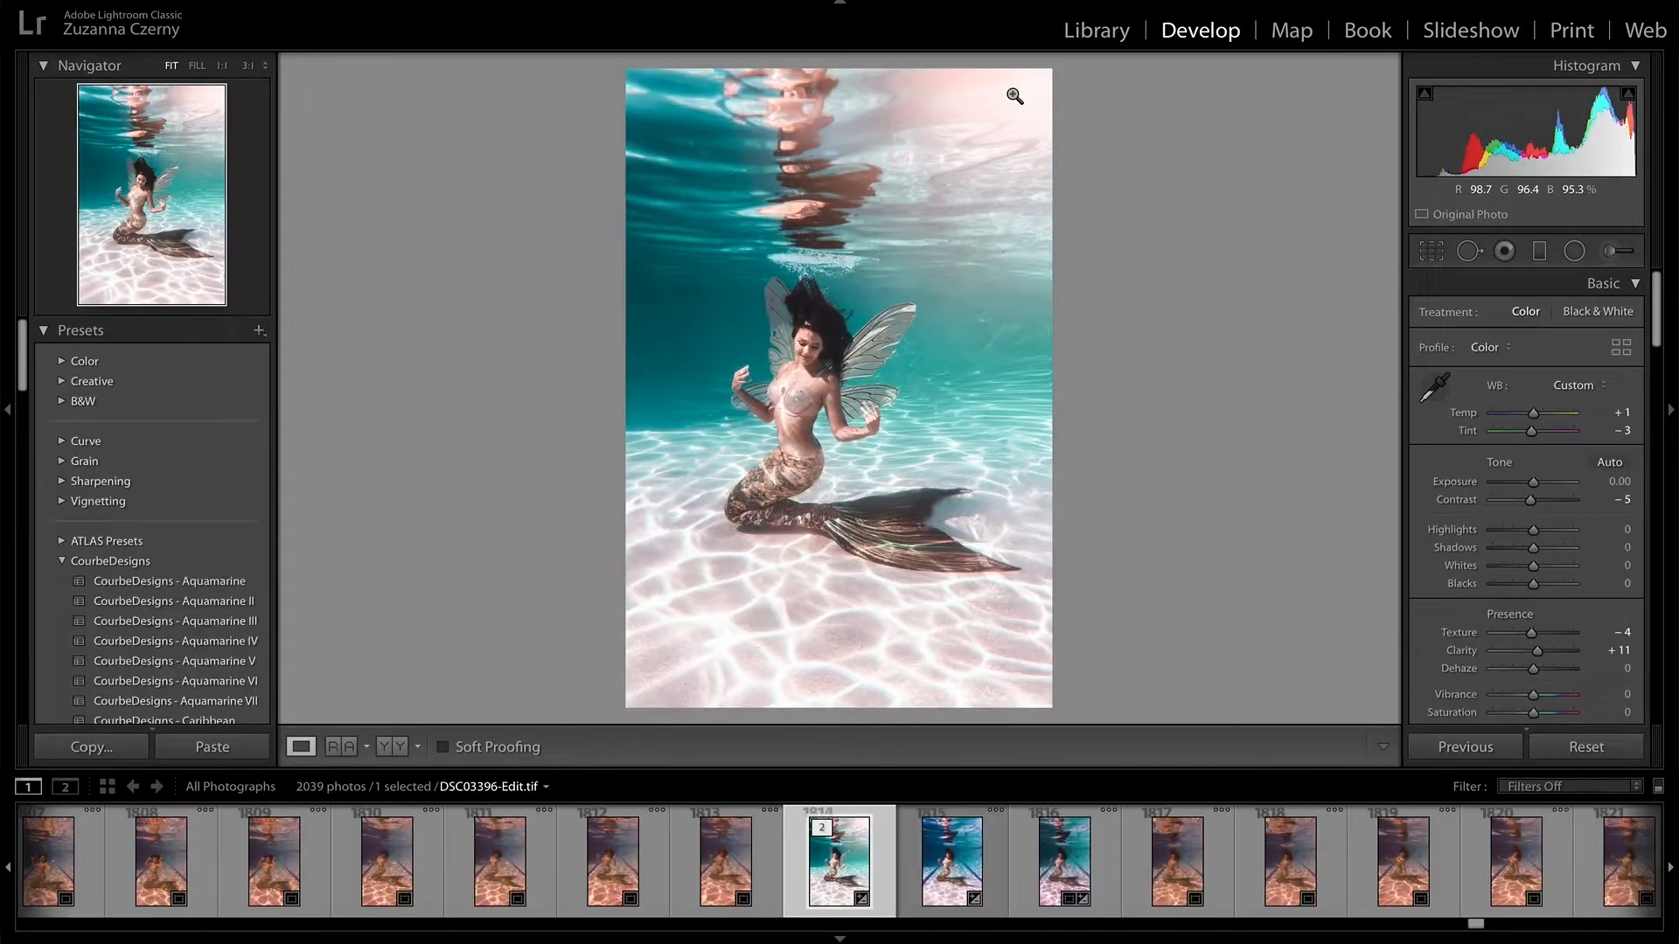
Step: Switch to Lightroom Classic and browse the CourbeDesigns presets for the mermaid photo
scroll(232, 603, "down", 5)
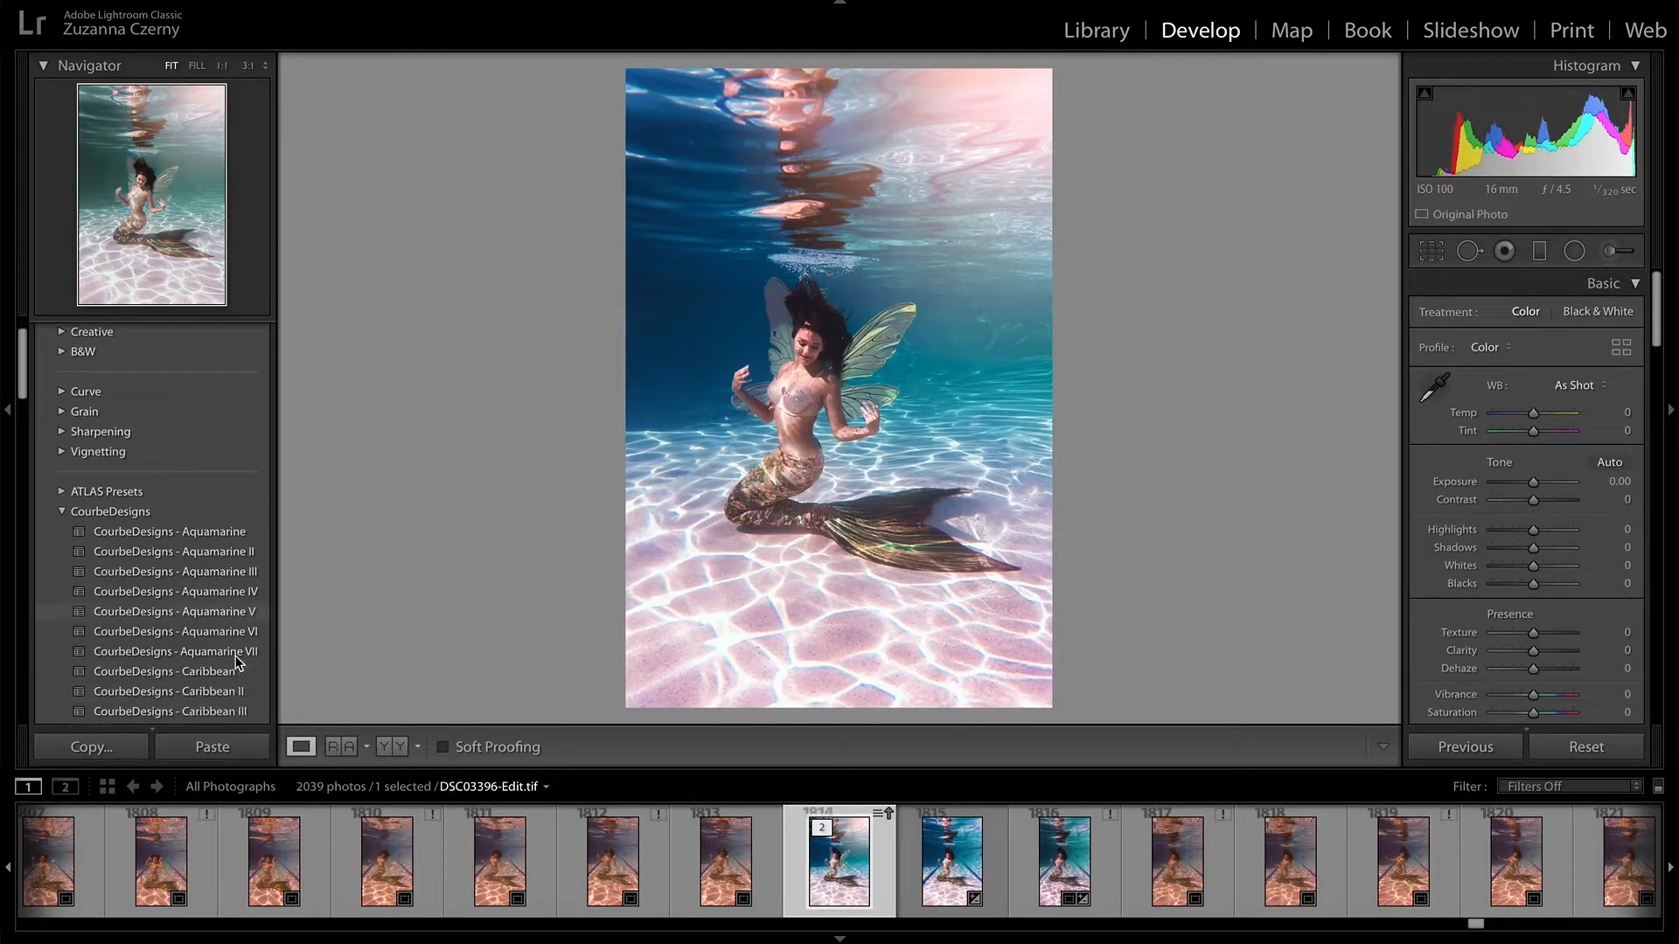